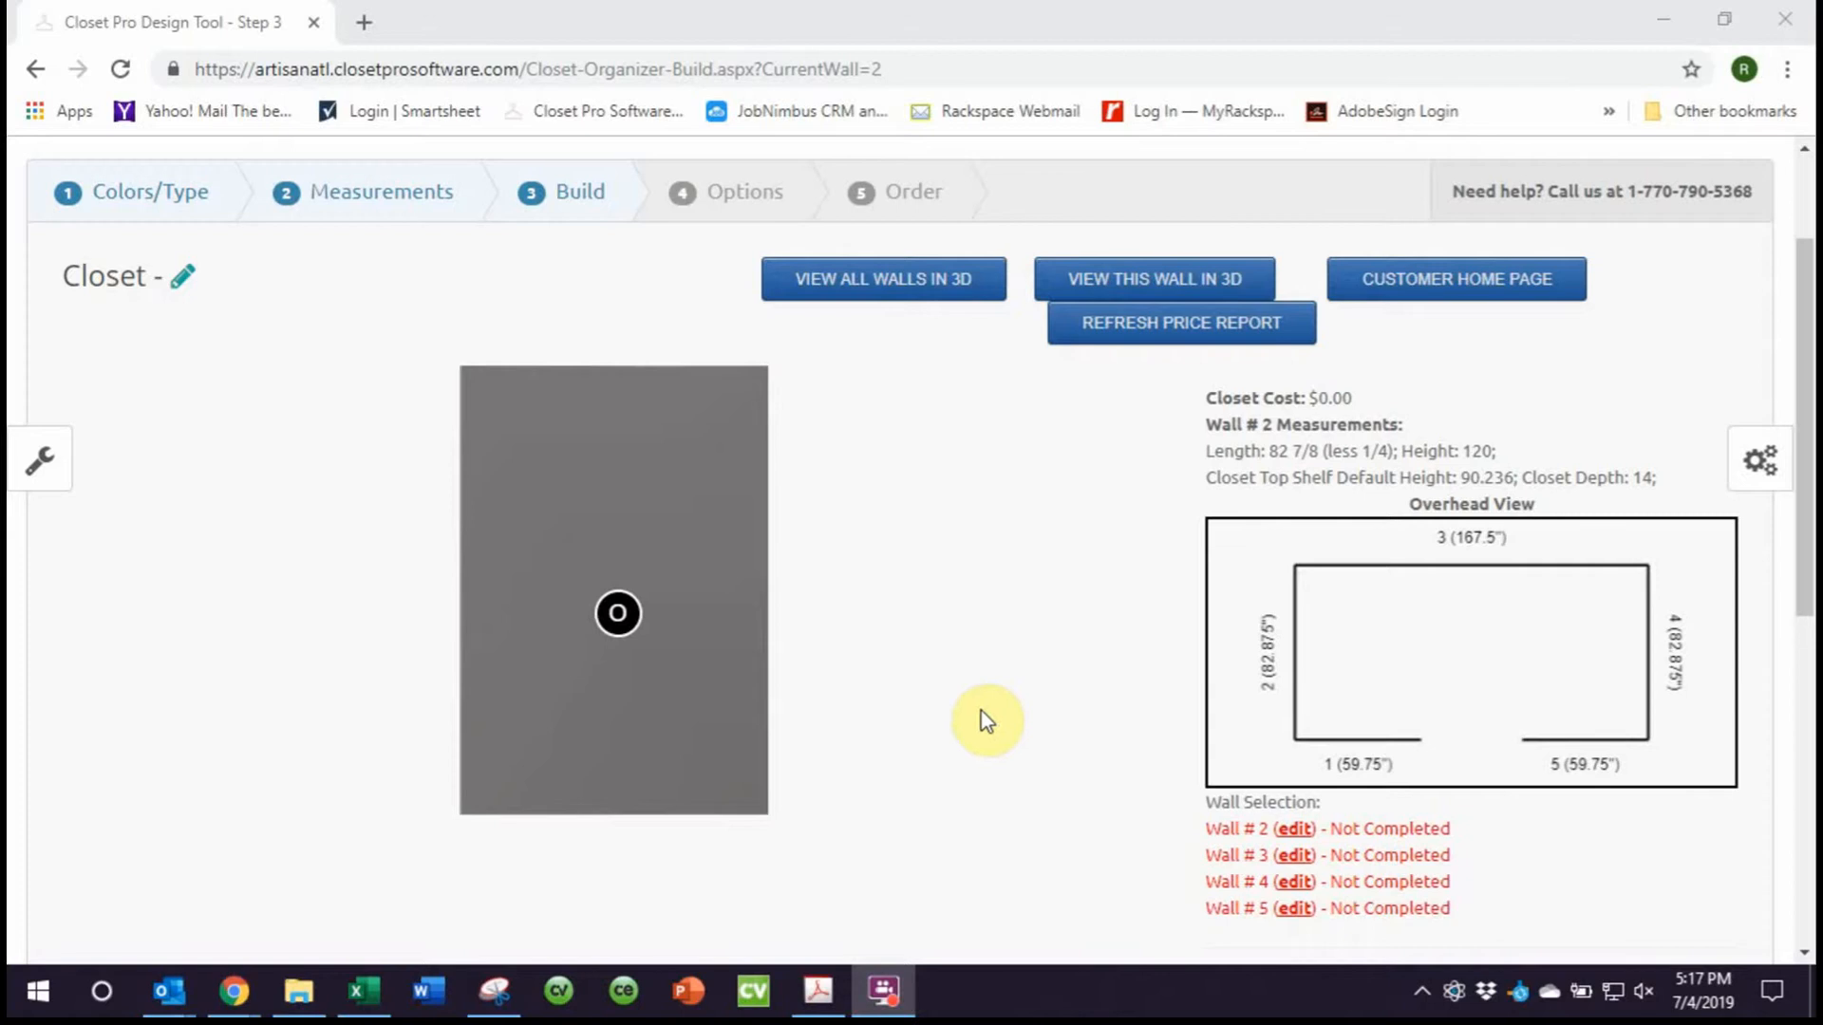
# Add the base unit CB35-2 12-6-6-6 to the open space on wall 2
pyautogui.click(618, 614)
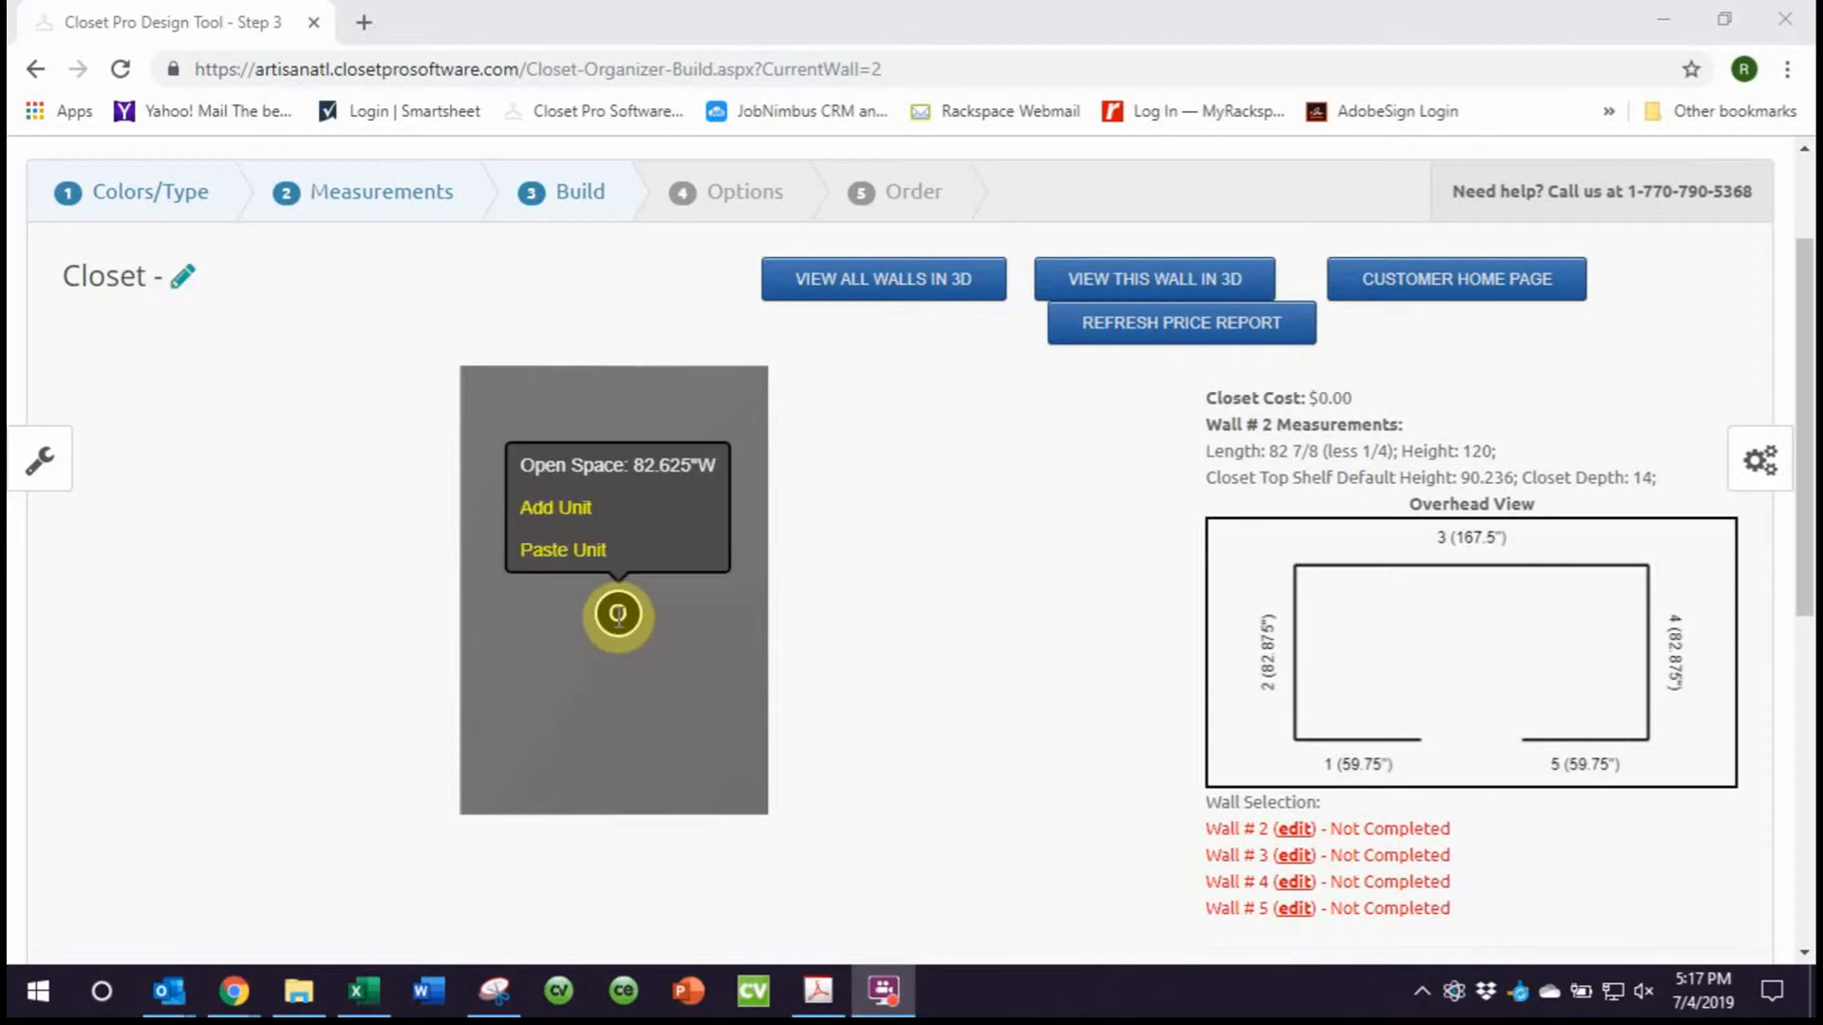
pyautogui.click(574, 506)
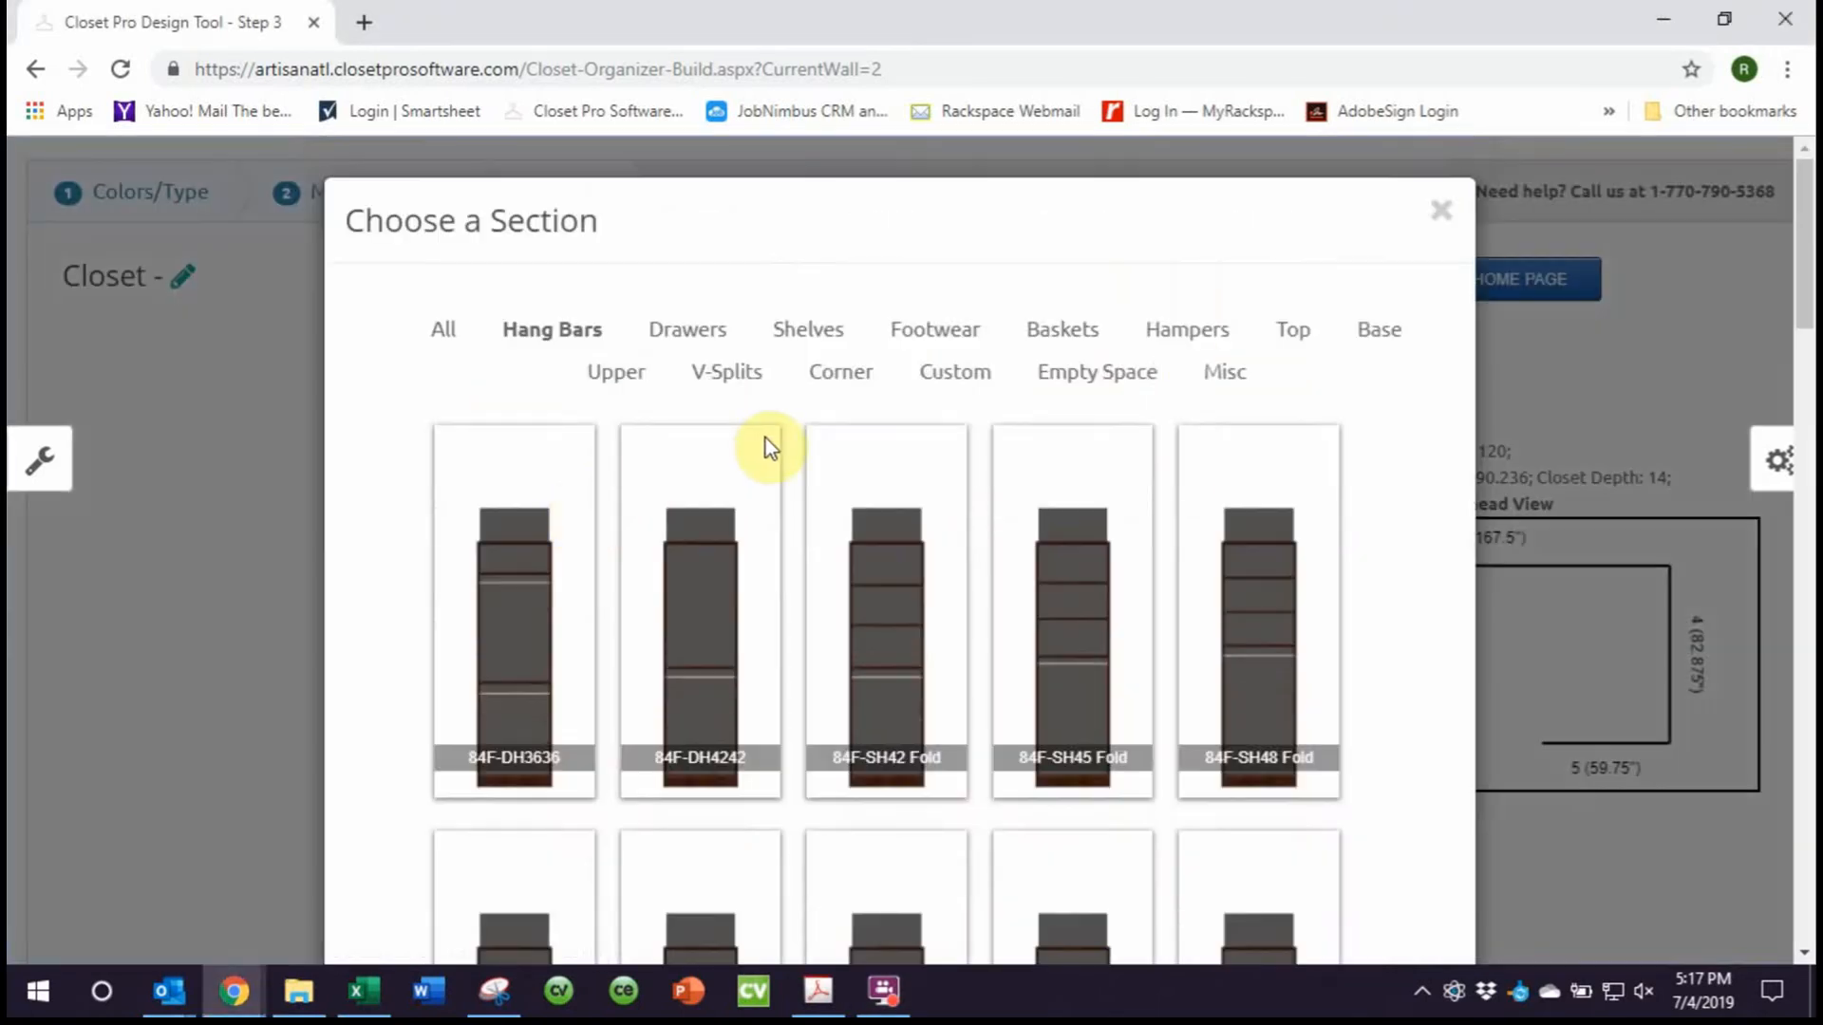
pyautogui.click(1382, 340)
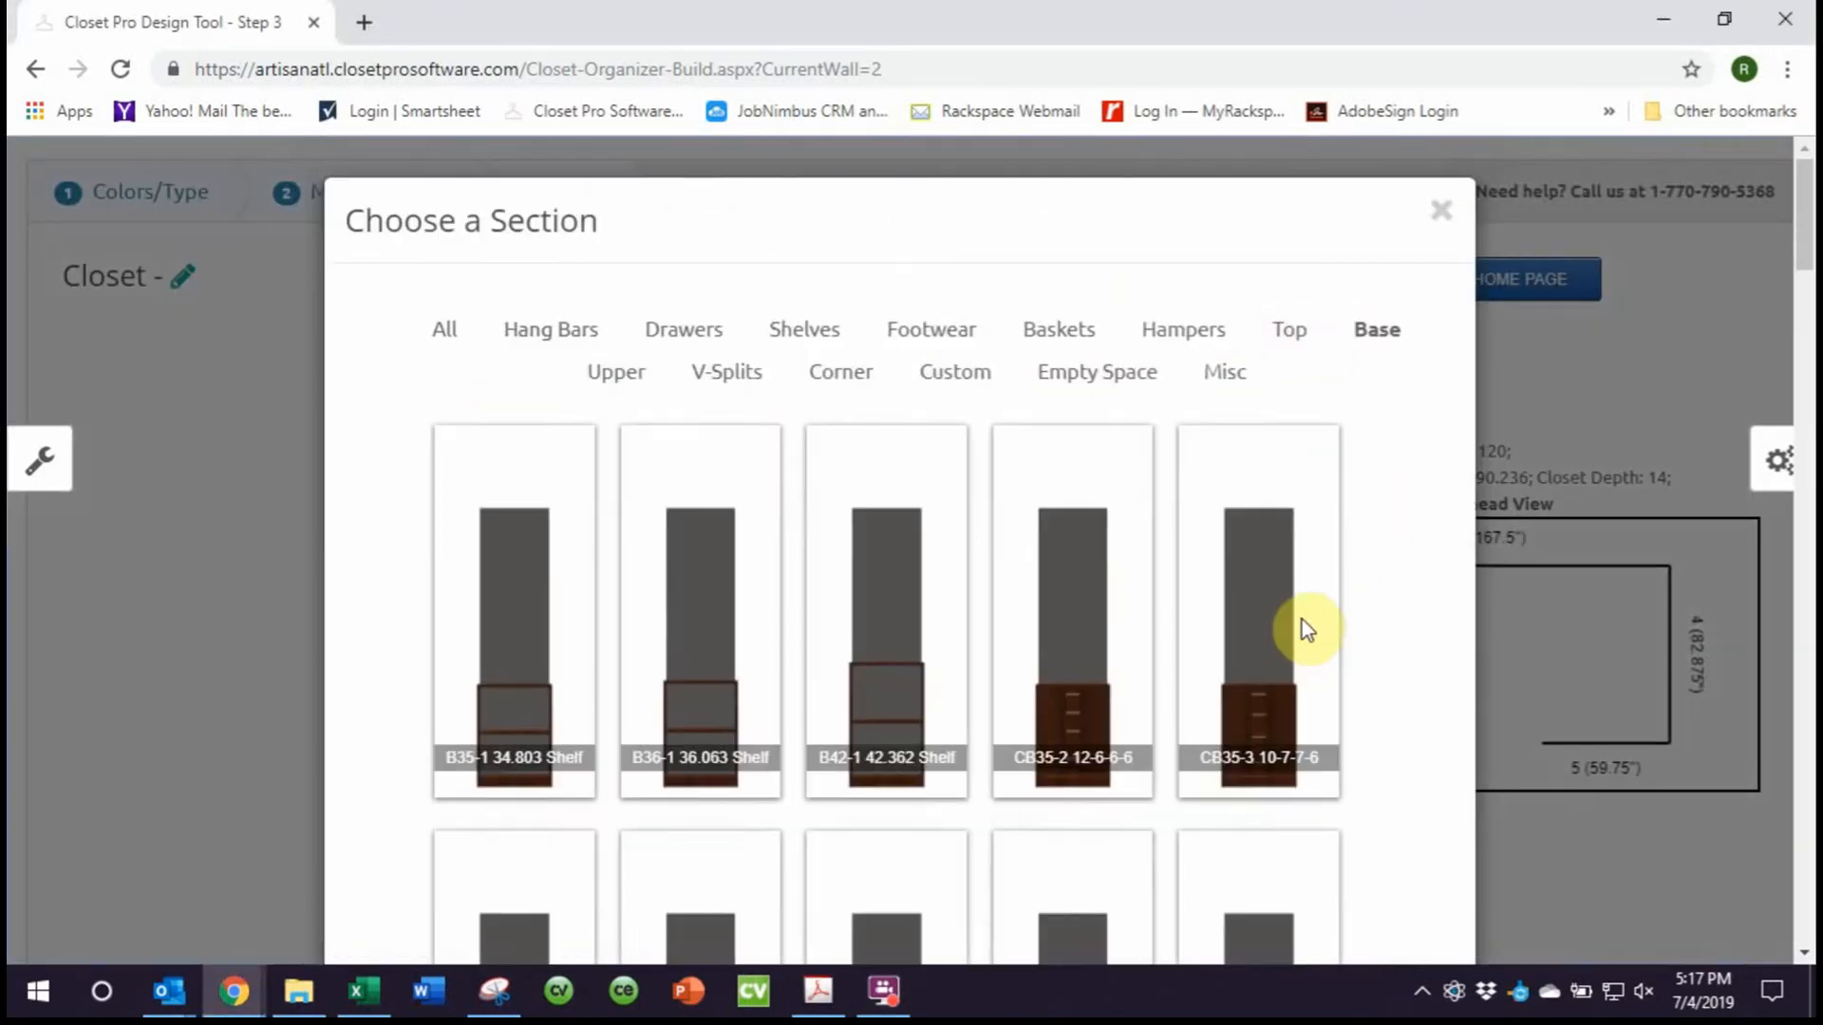
pyautogui.scroll(-4, 1305, 629)
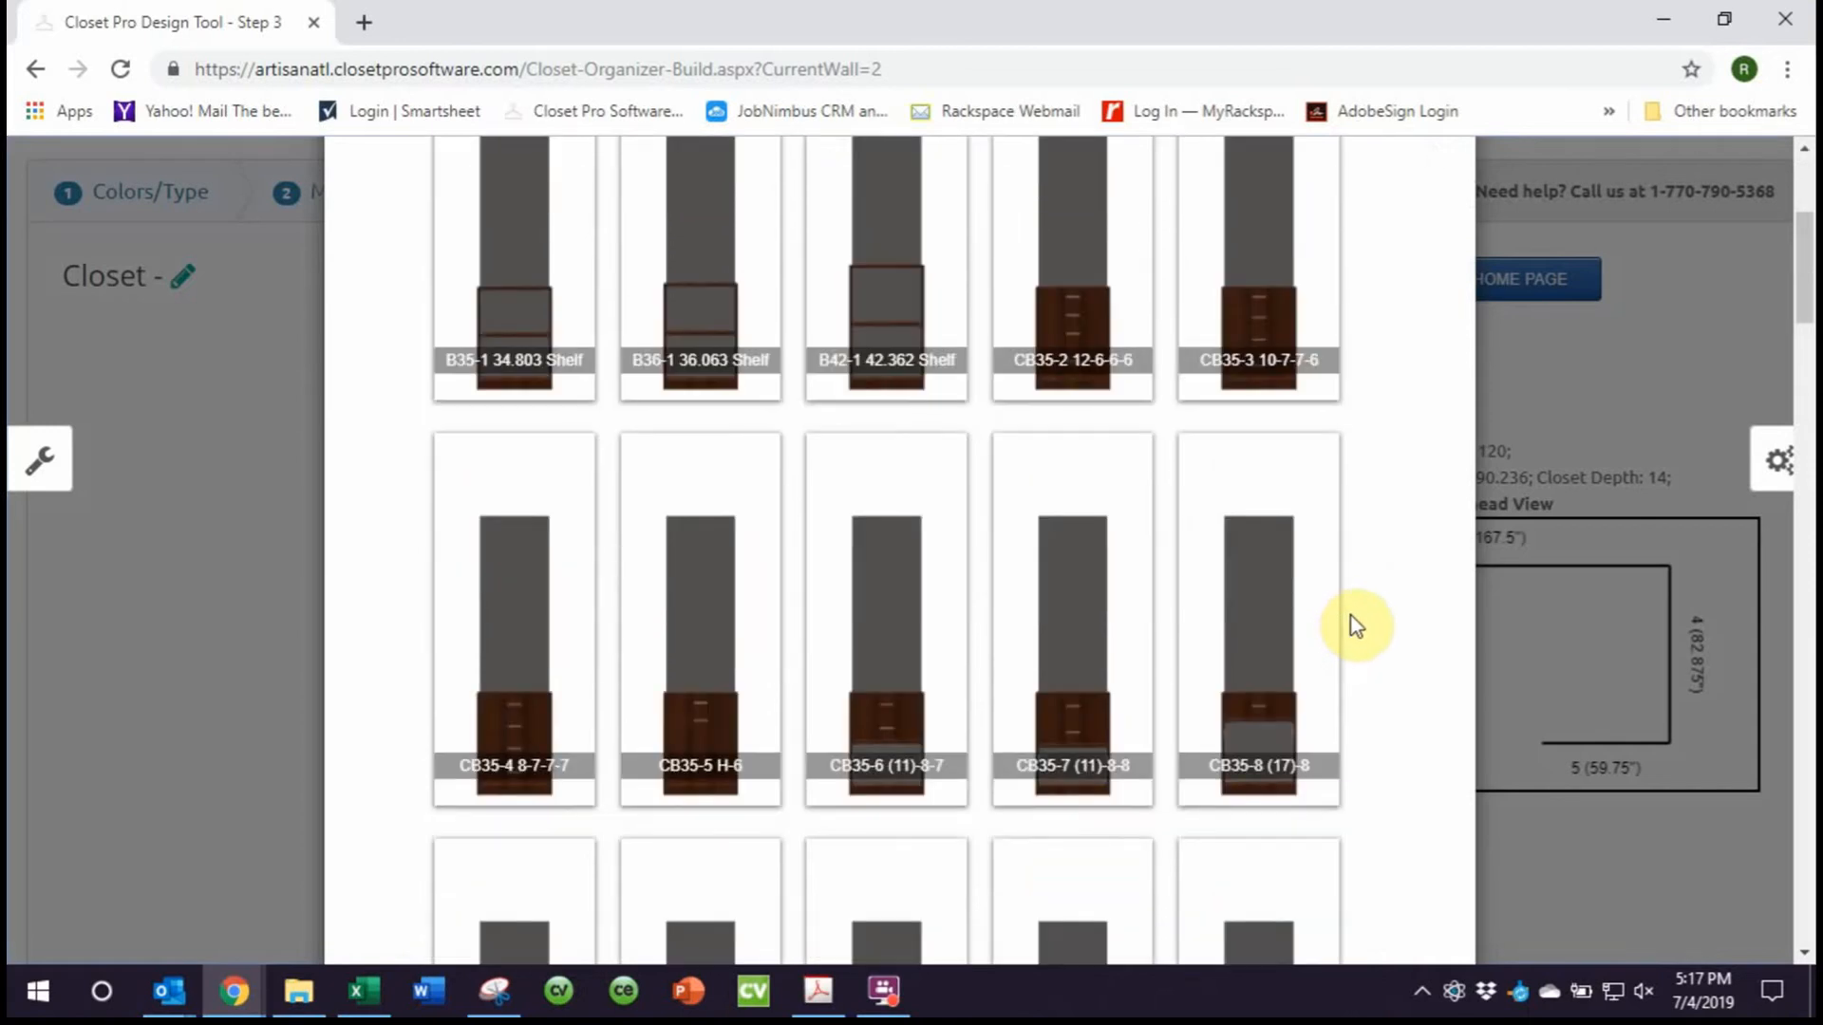
pyautogui.scroll(1, 1369, 591)
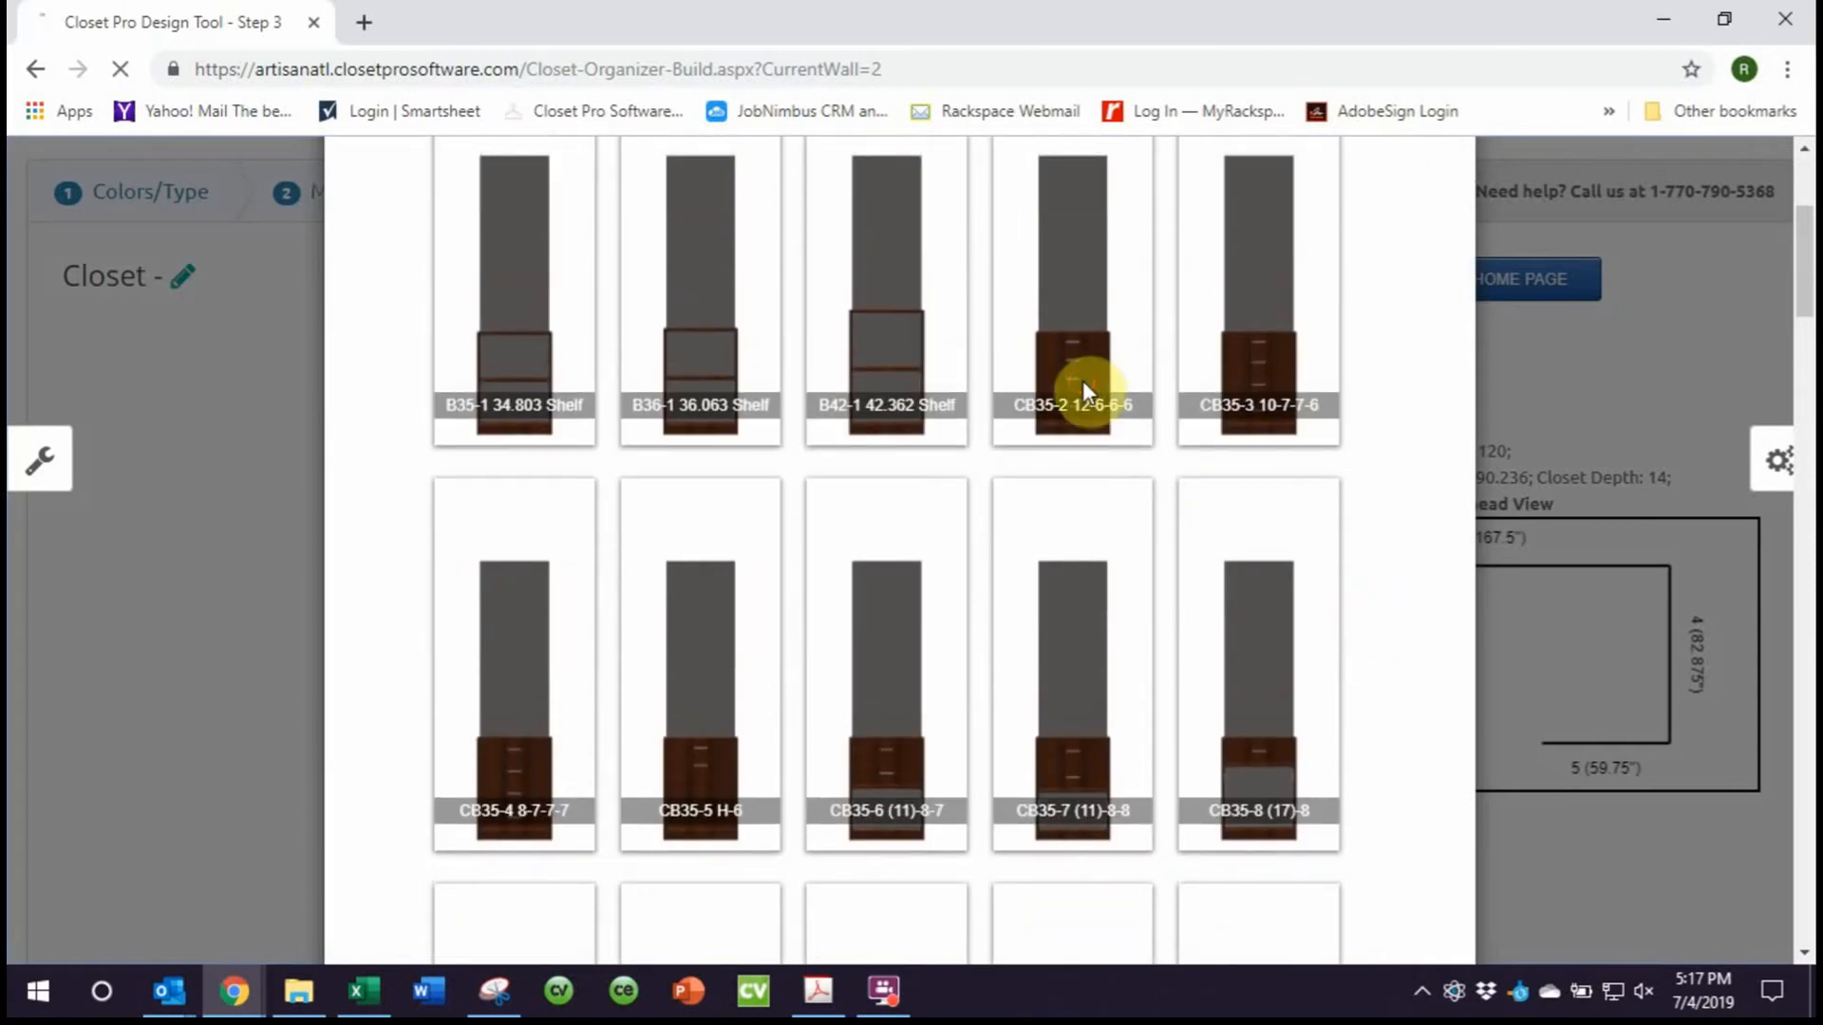
pyautogui.click(1082, 382)
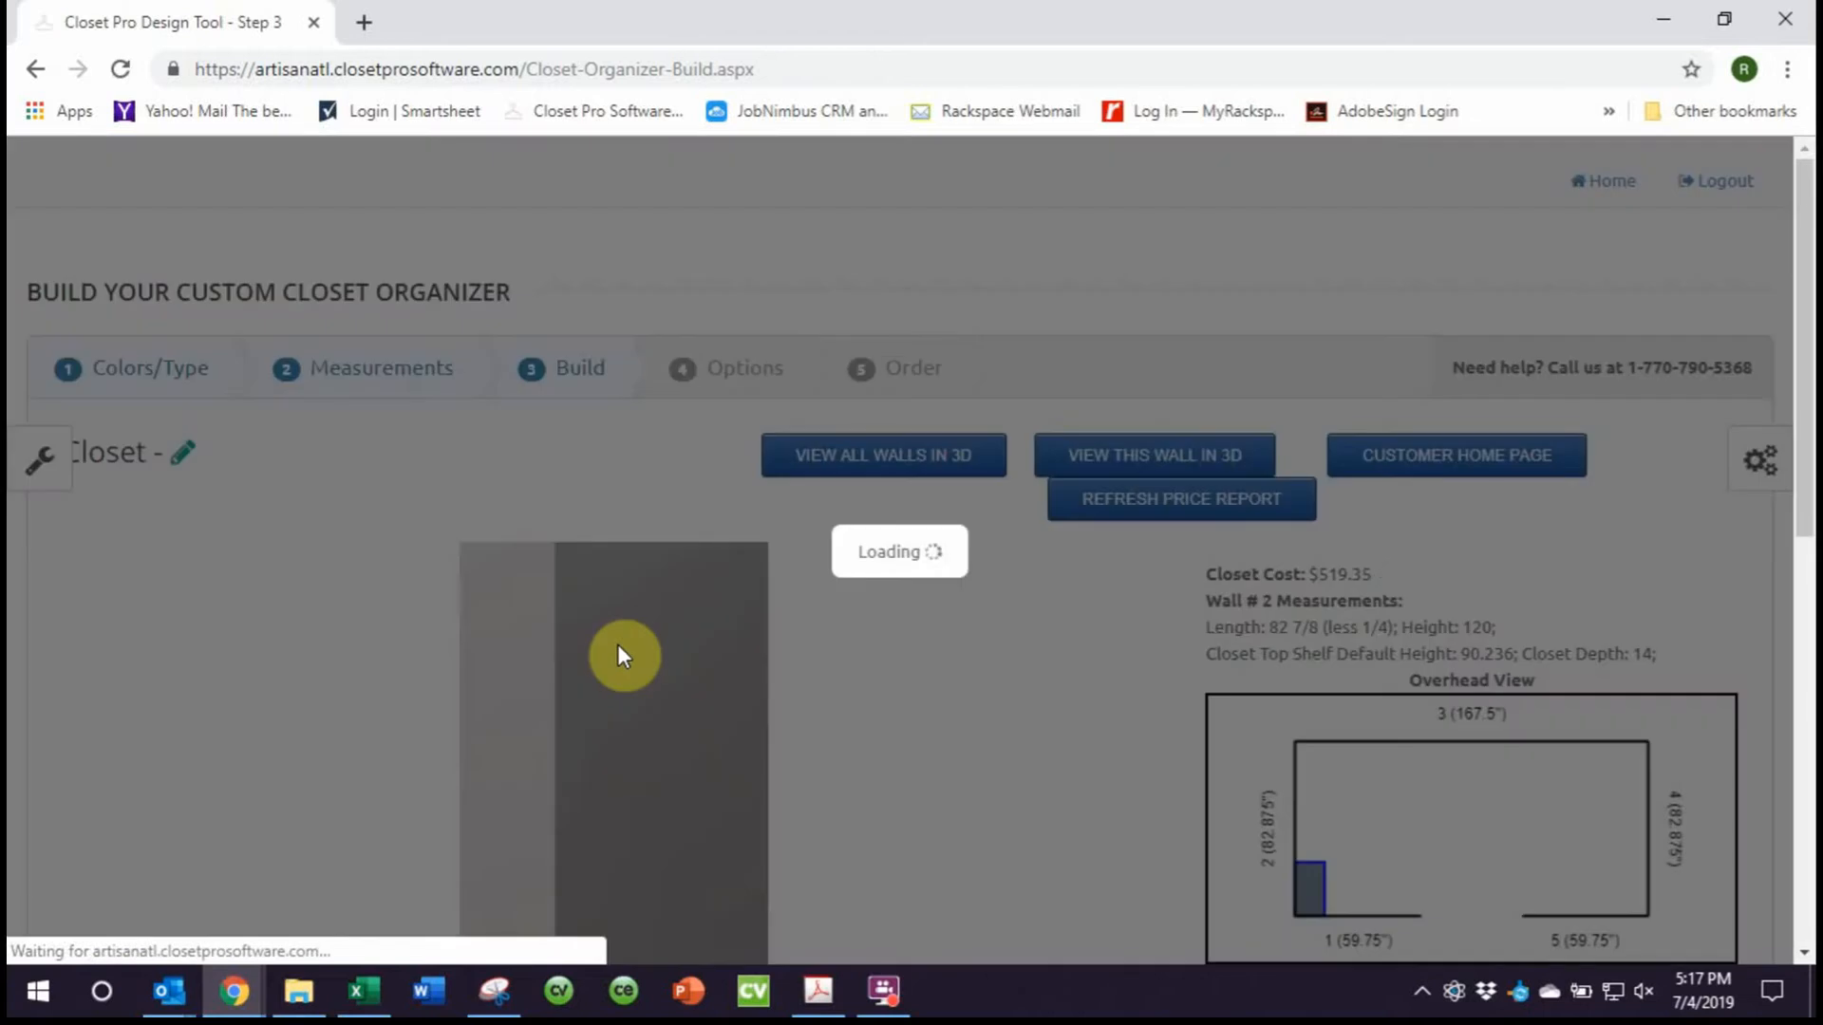
# Add the Shelving (3) top unit above the drawer base in unit 1
pyautogui.scroll(-2, 598, 774)
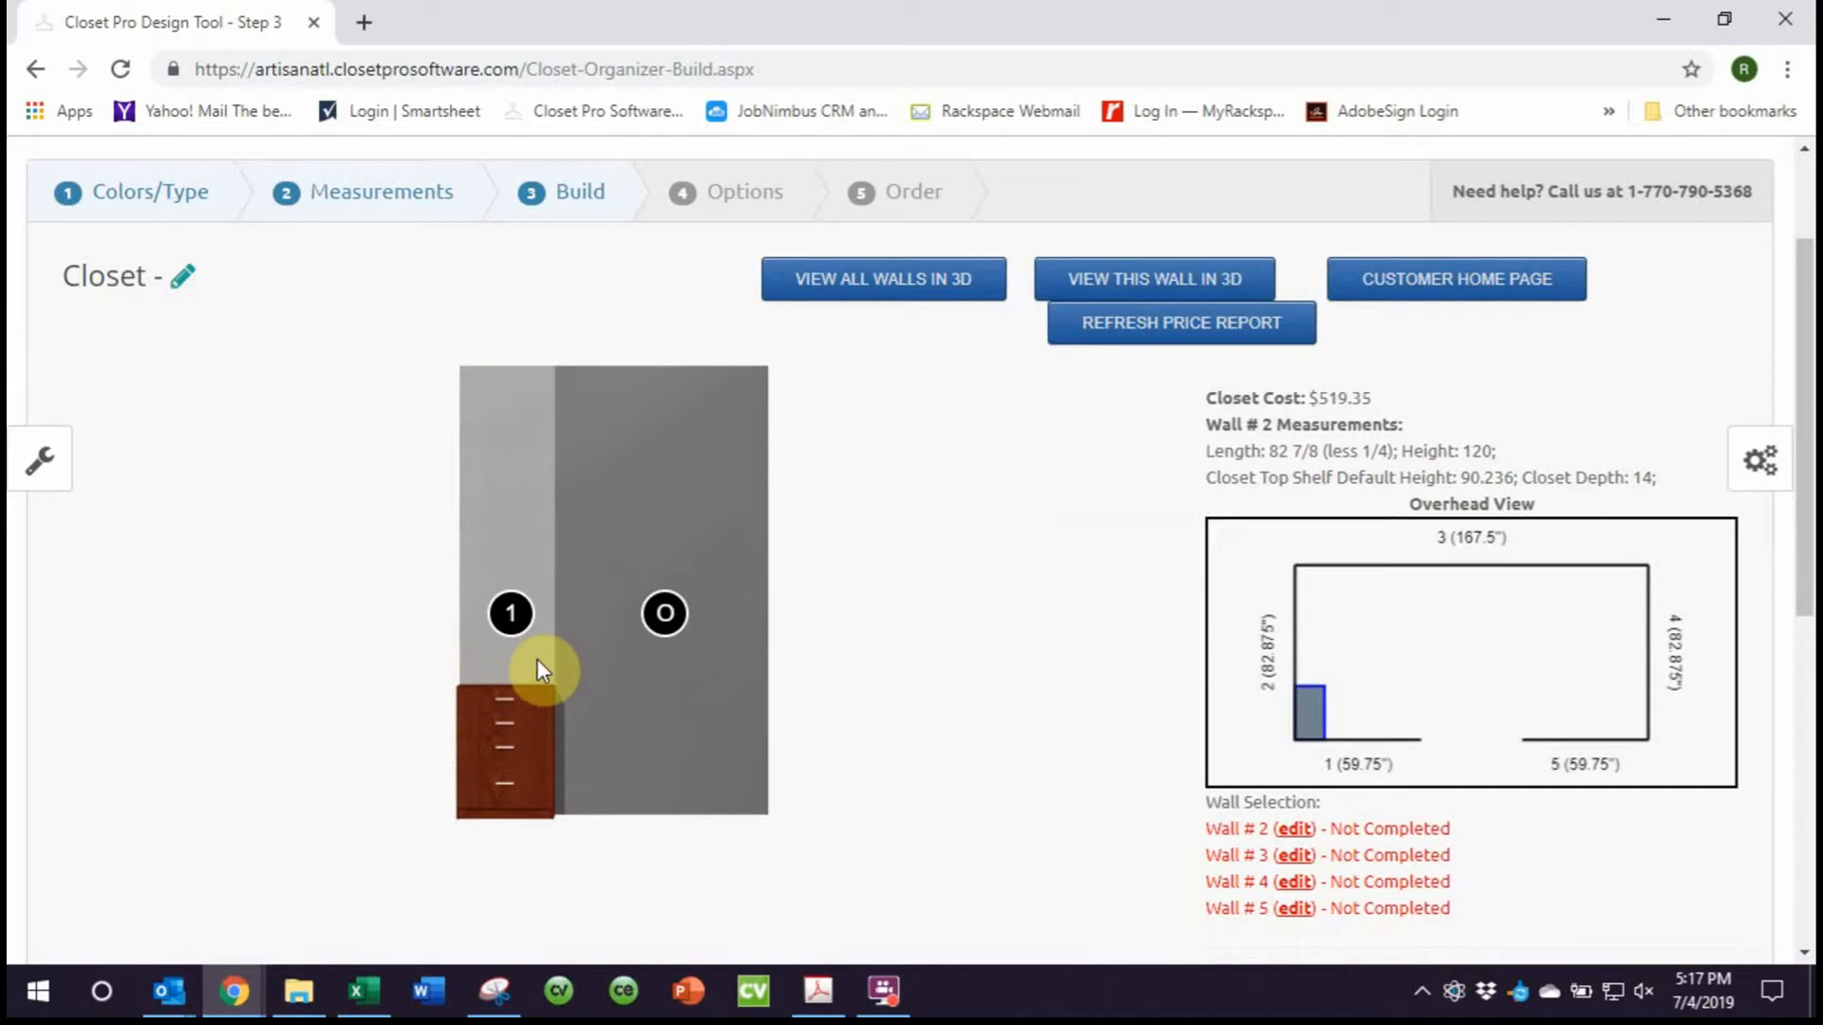
pyautogui.click(513, 615)
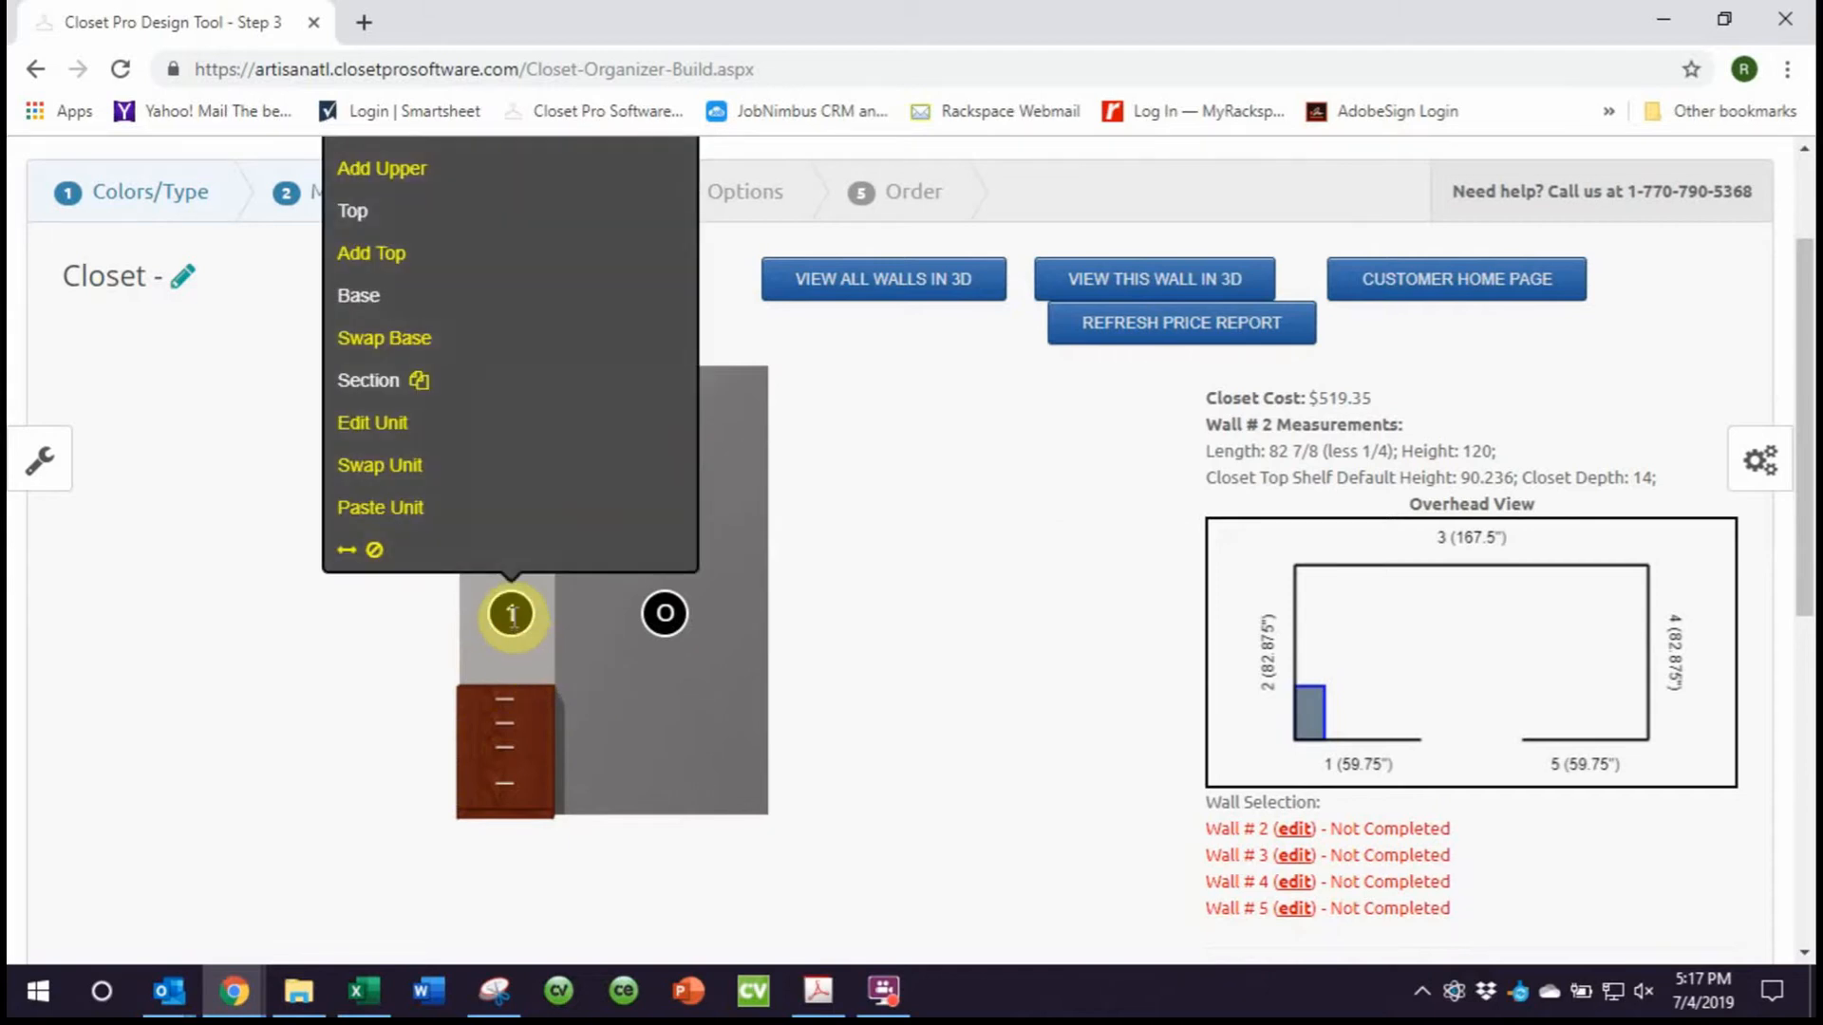
pyautogui.click(387, 268)
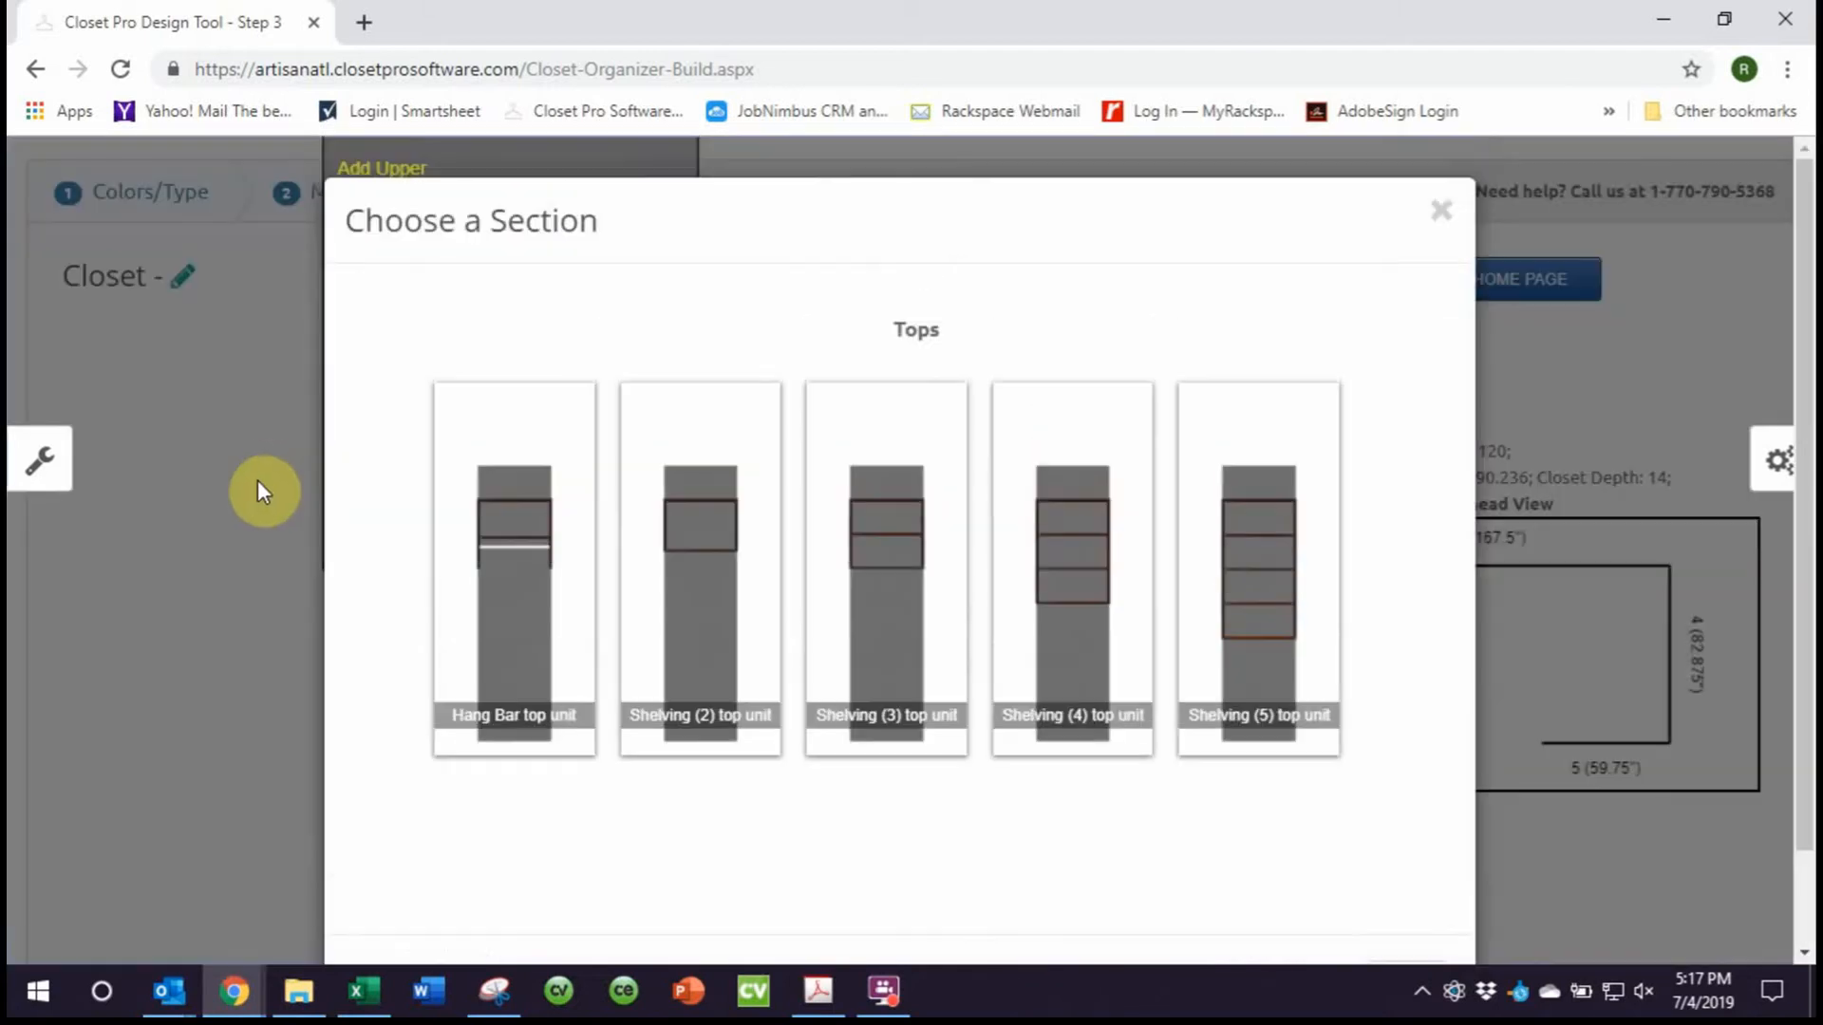
pyautogui.click(889, 531)
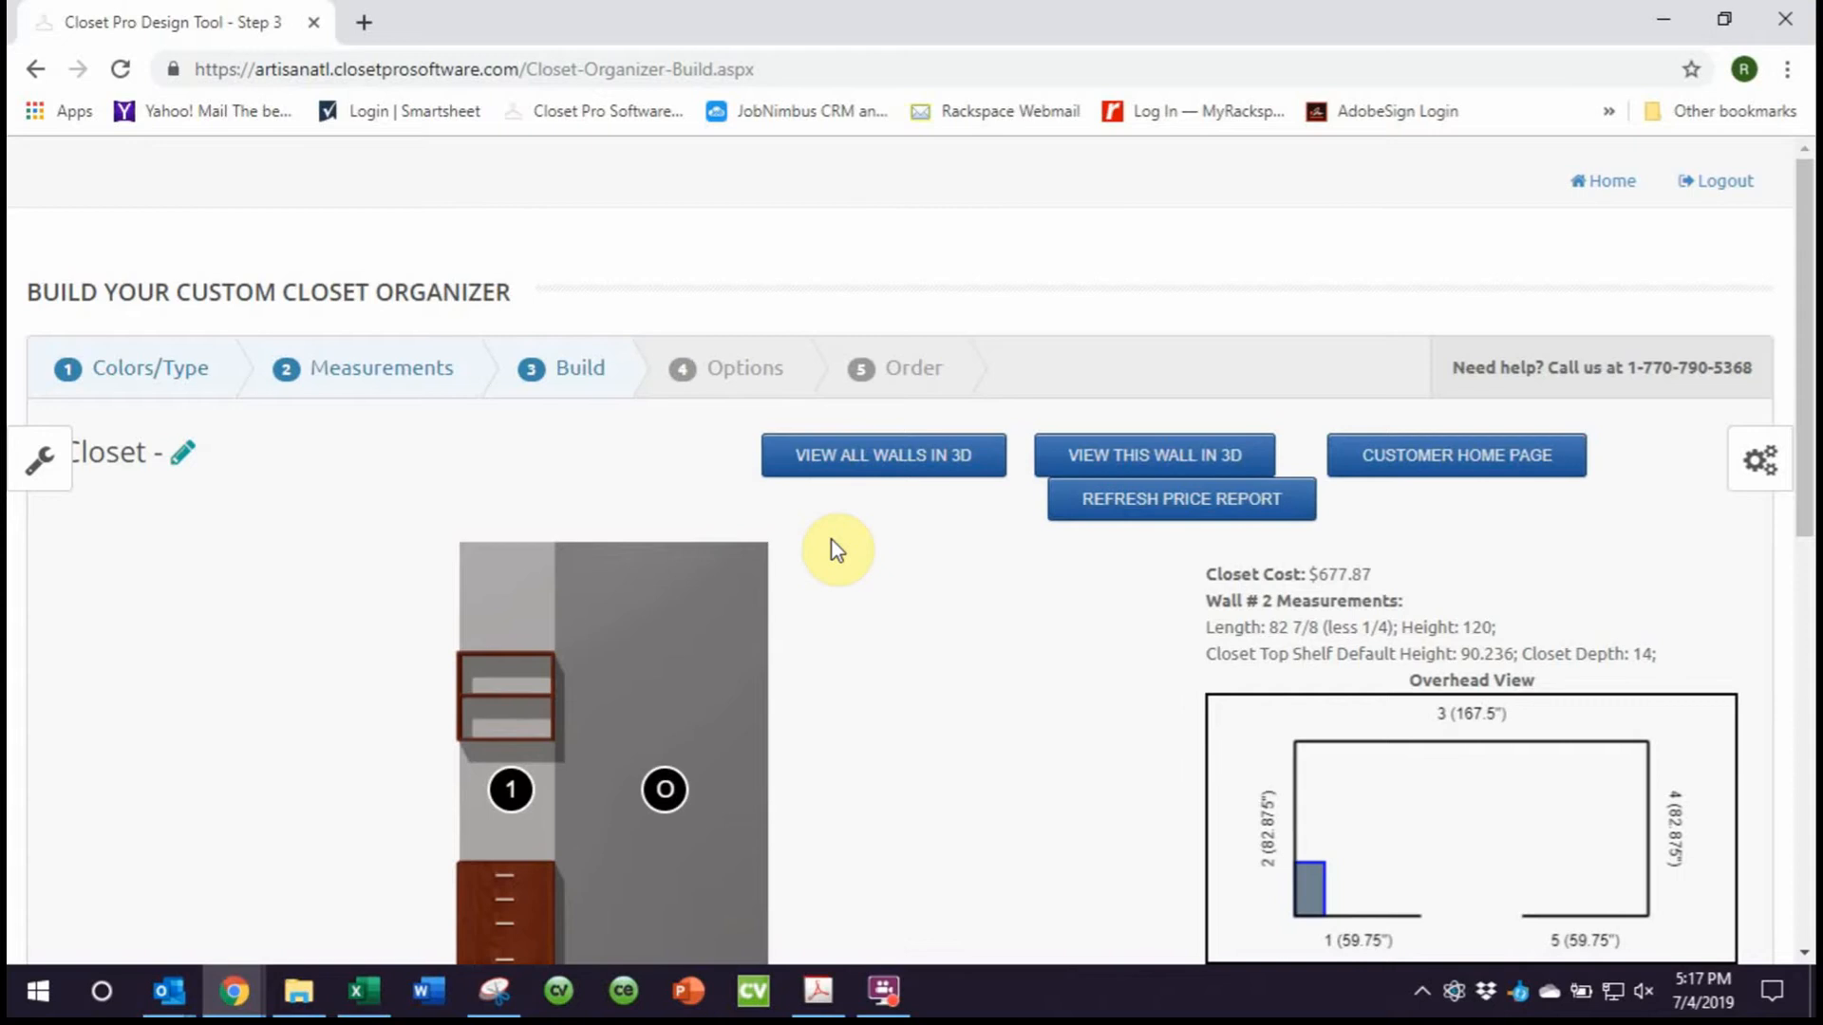
# Review the upper, top, base and section options available for unit 1
pyautogui.scroll(-1, 570, 643)
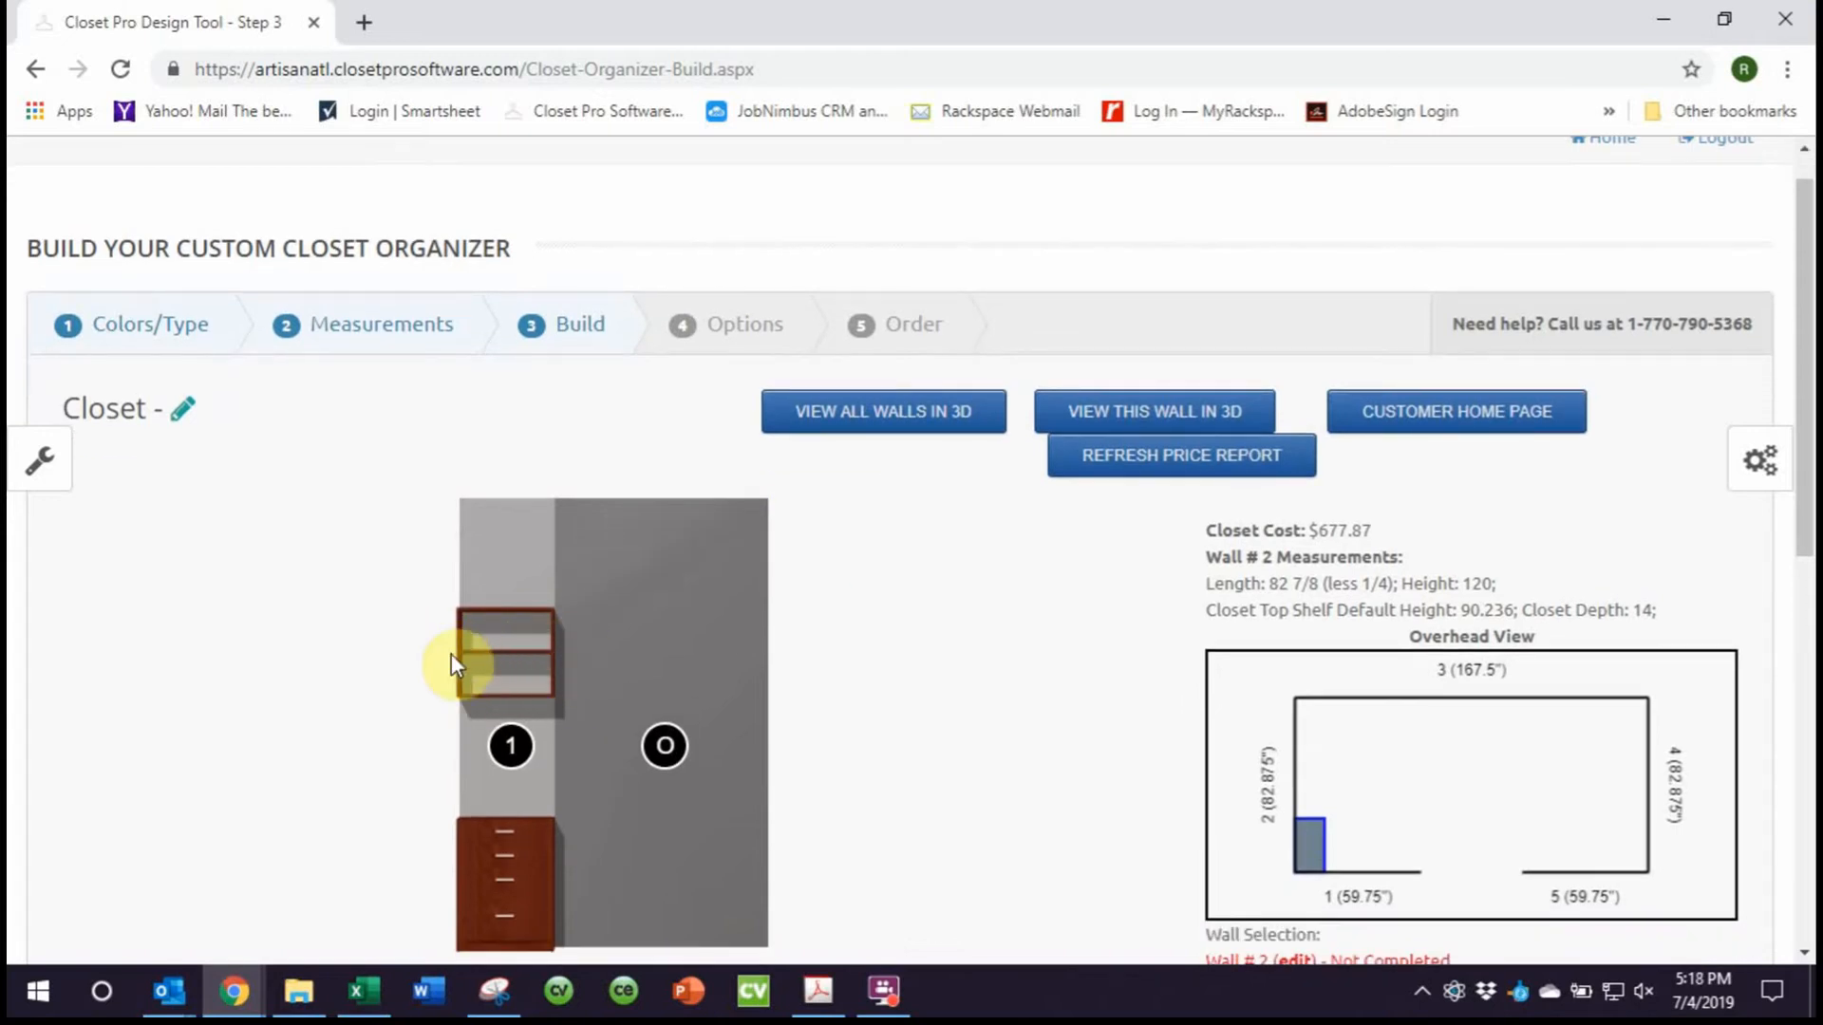
pyautogui.click(500, 676)
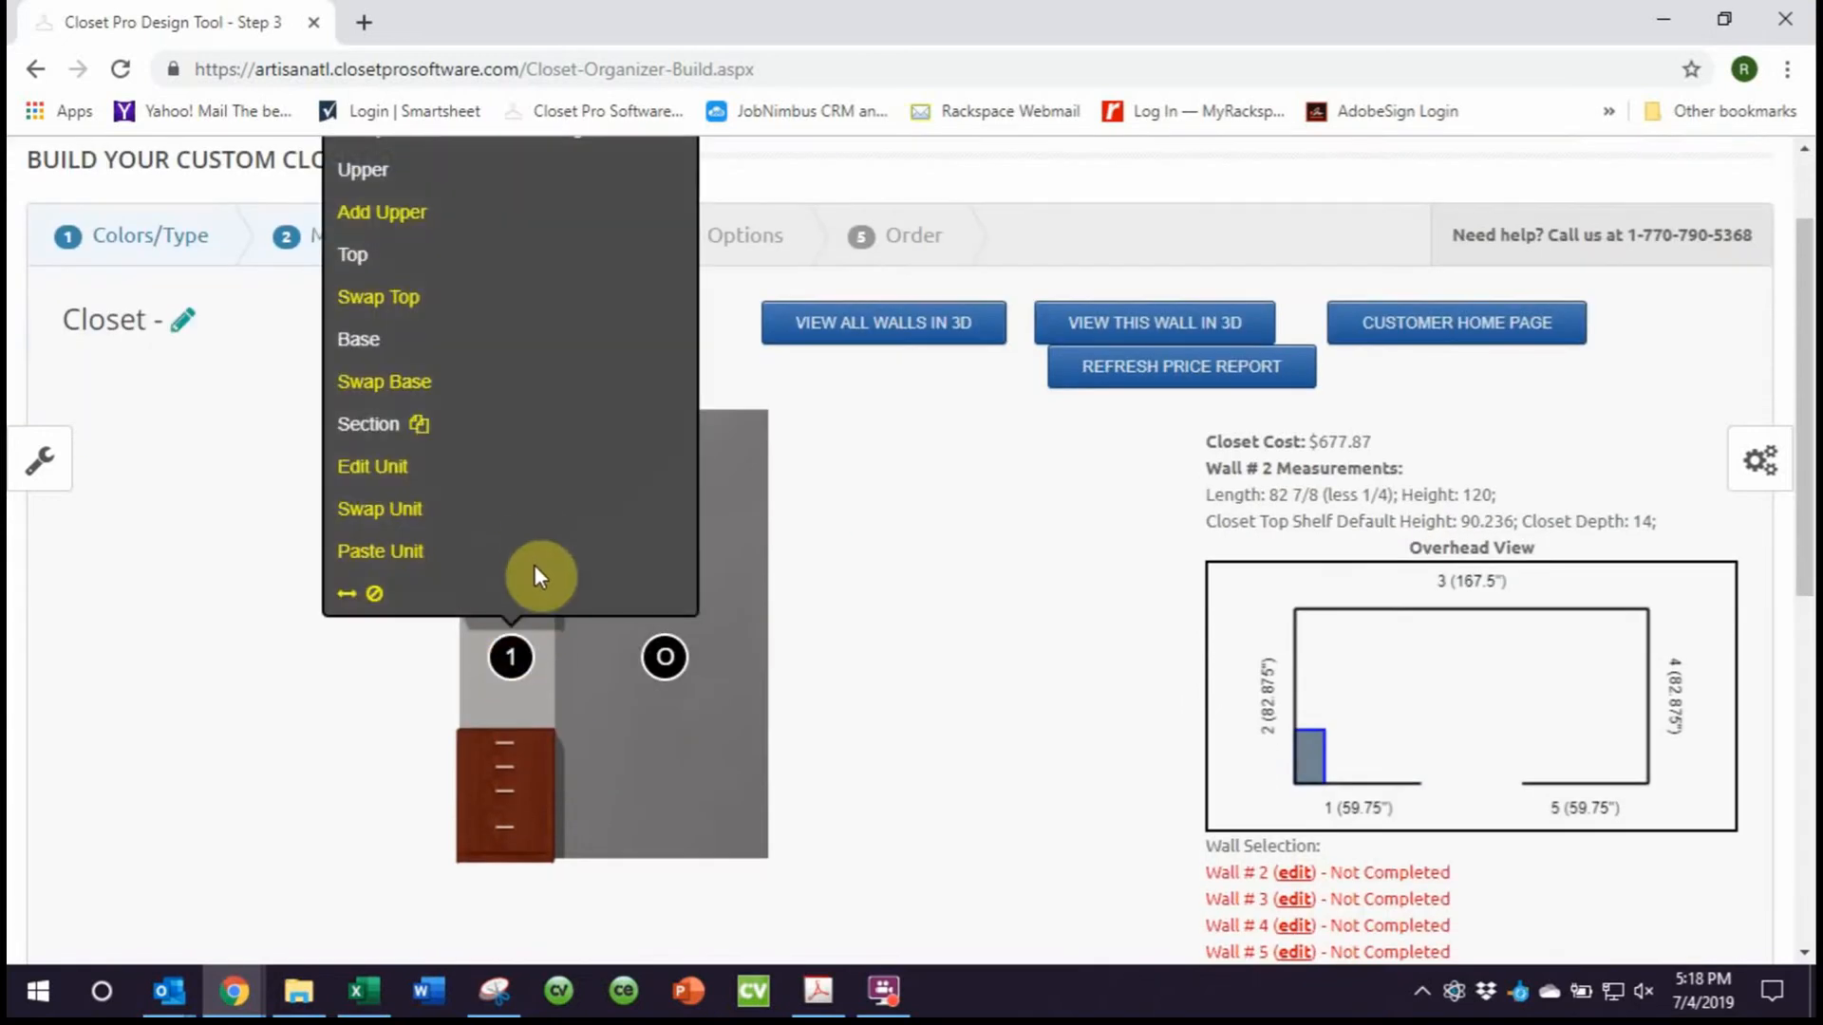
pyautogui.click(155, 649)
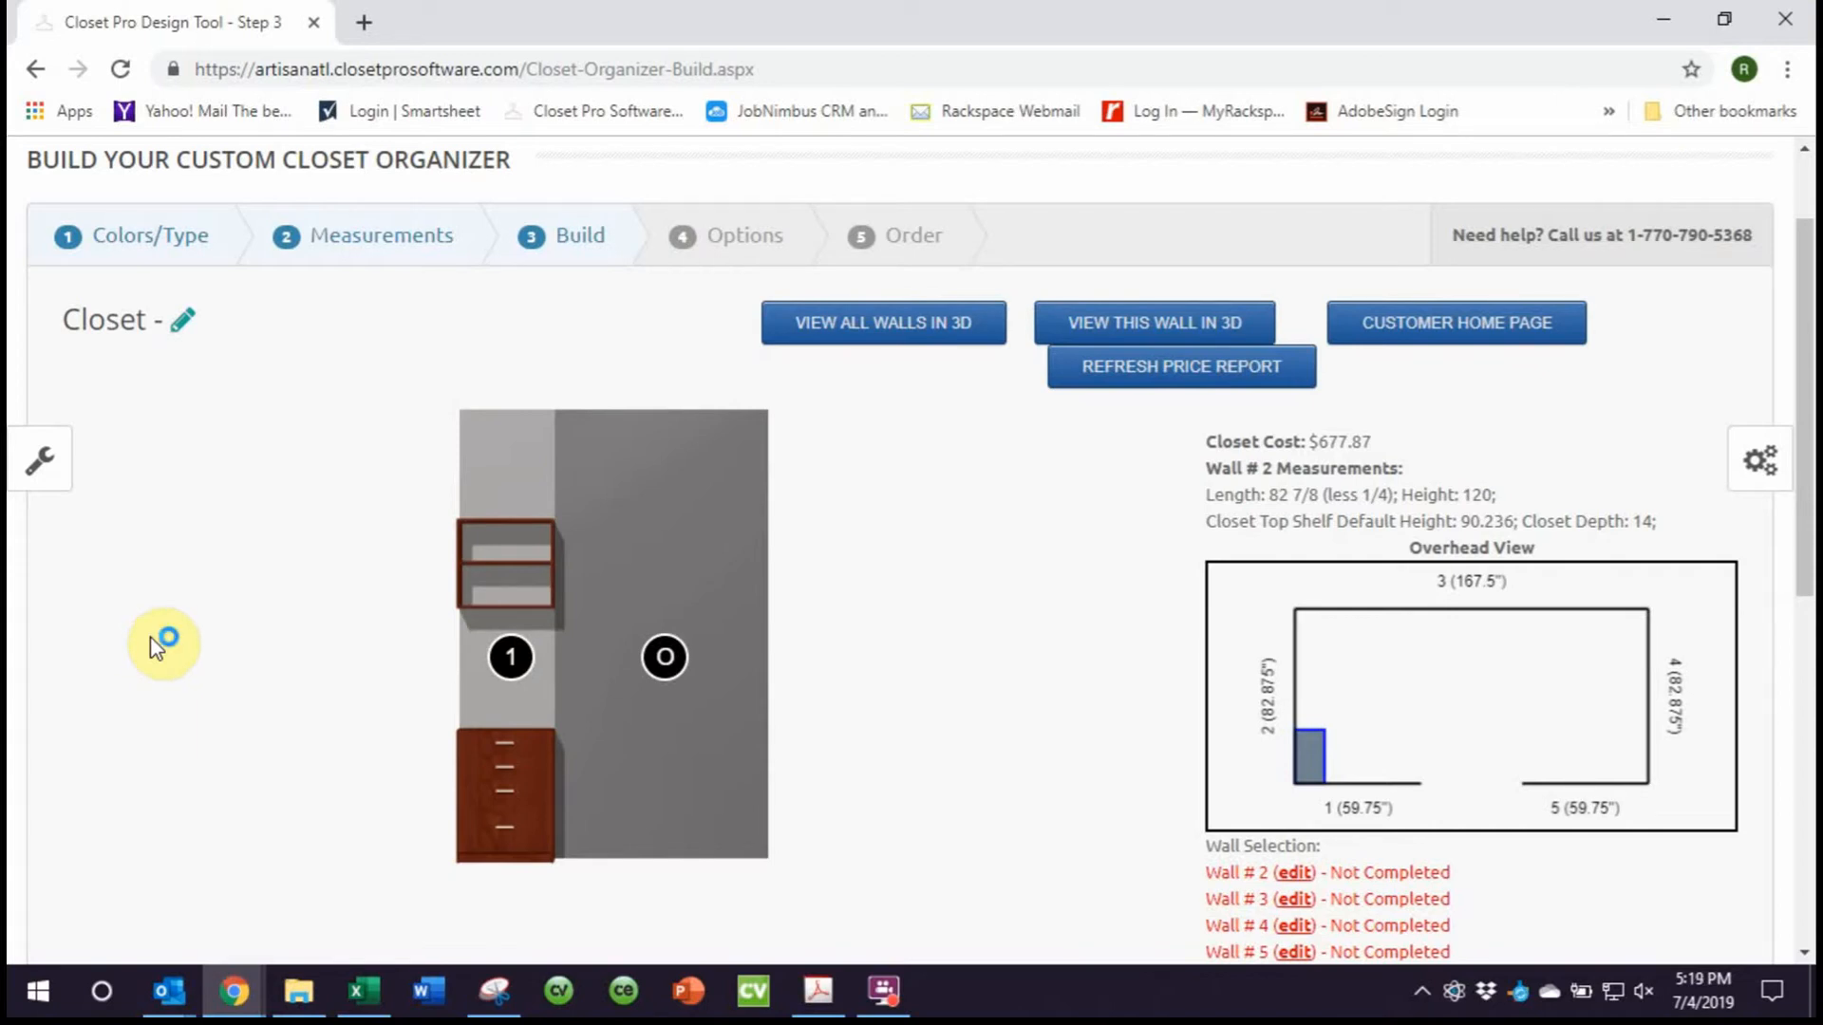
# Open unit 1 for editing and submit it with its left and right panel types set to Open
pyautogui.click(511, 657)
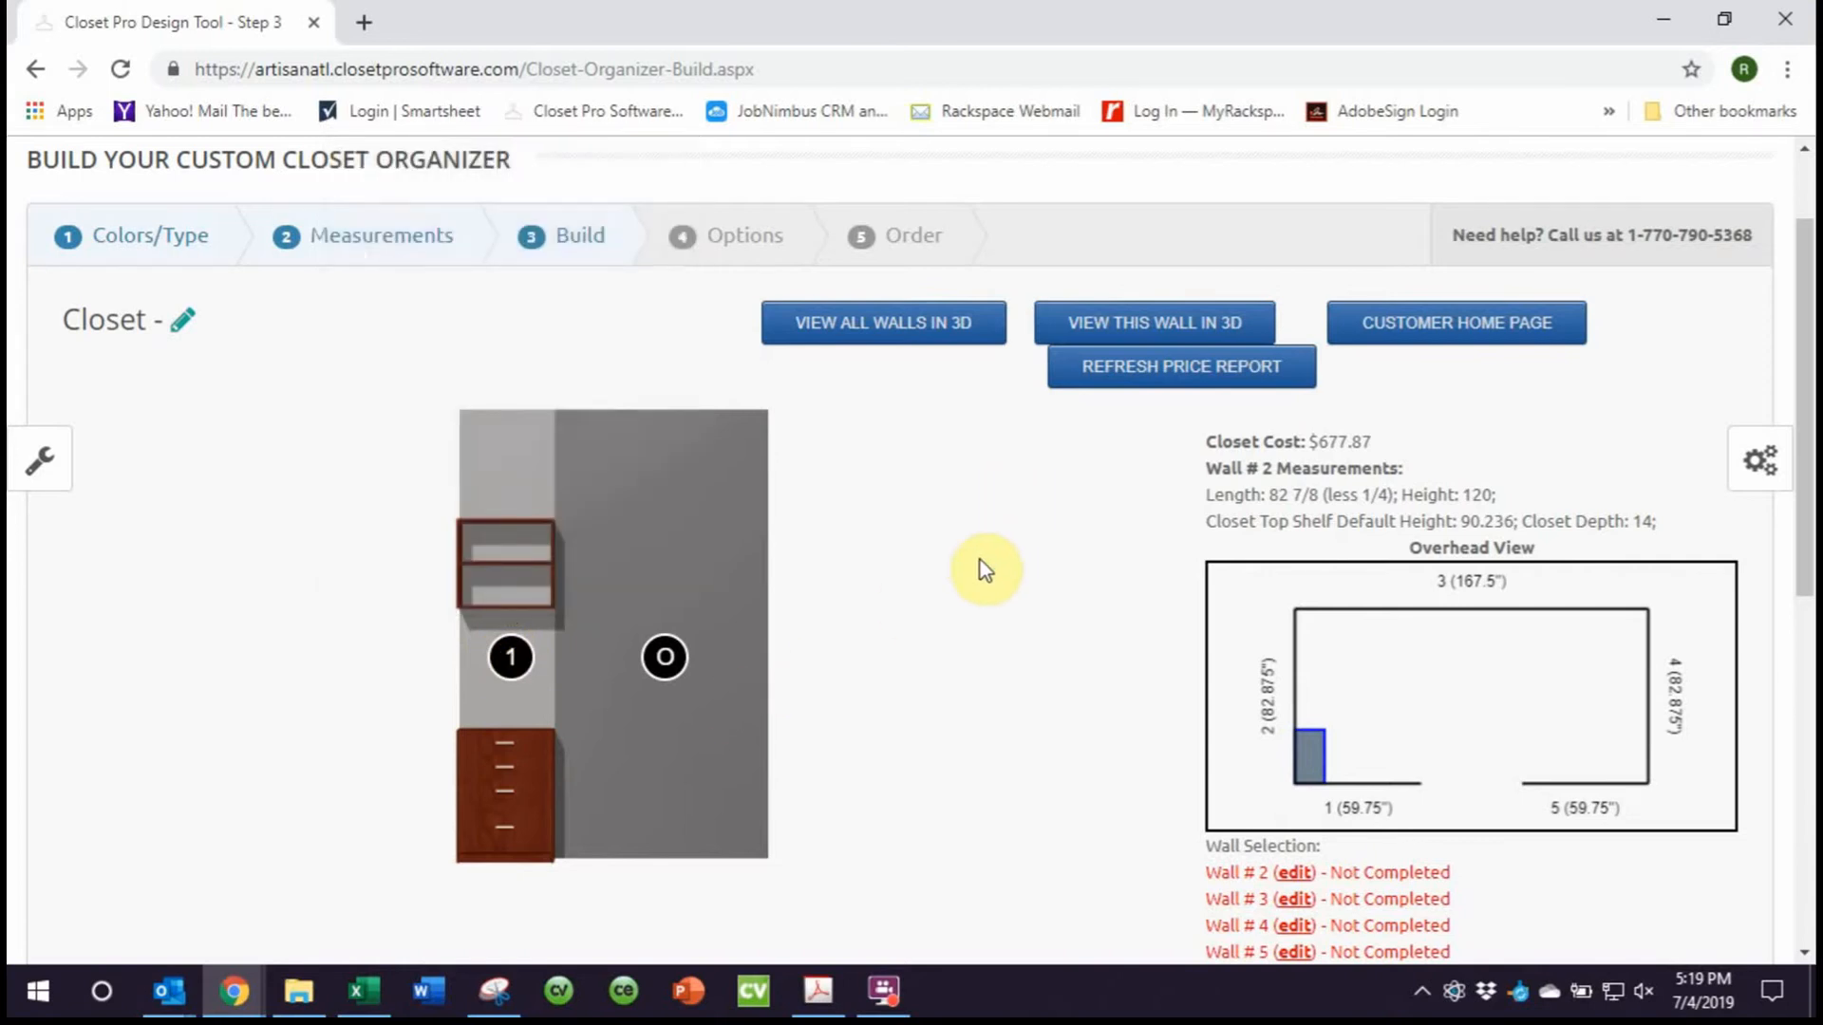
pyautogui.click(510, 657)
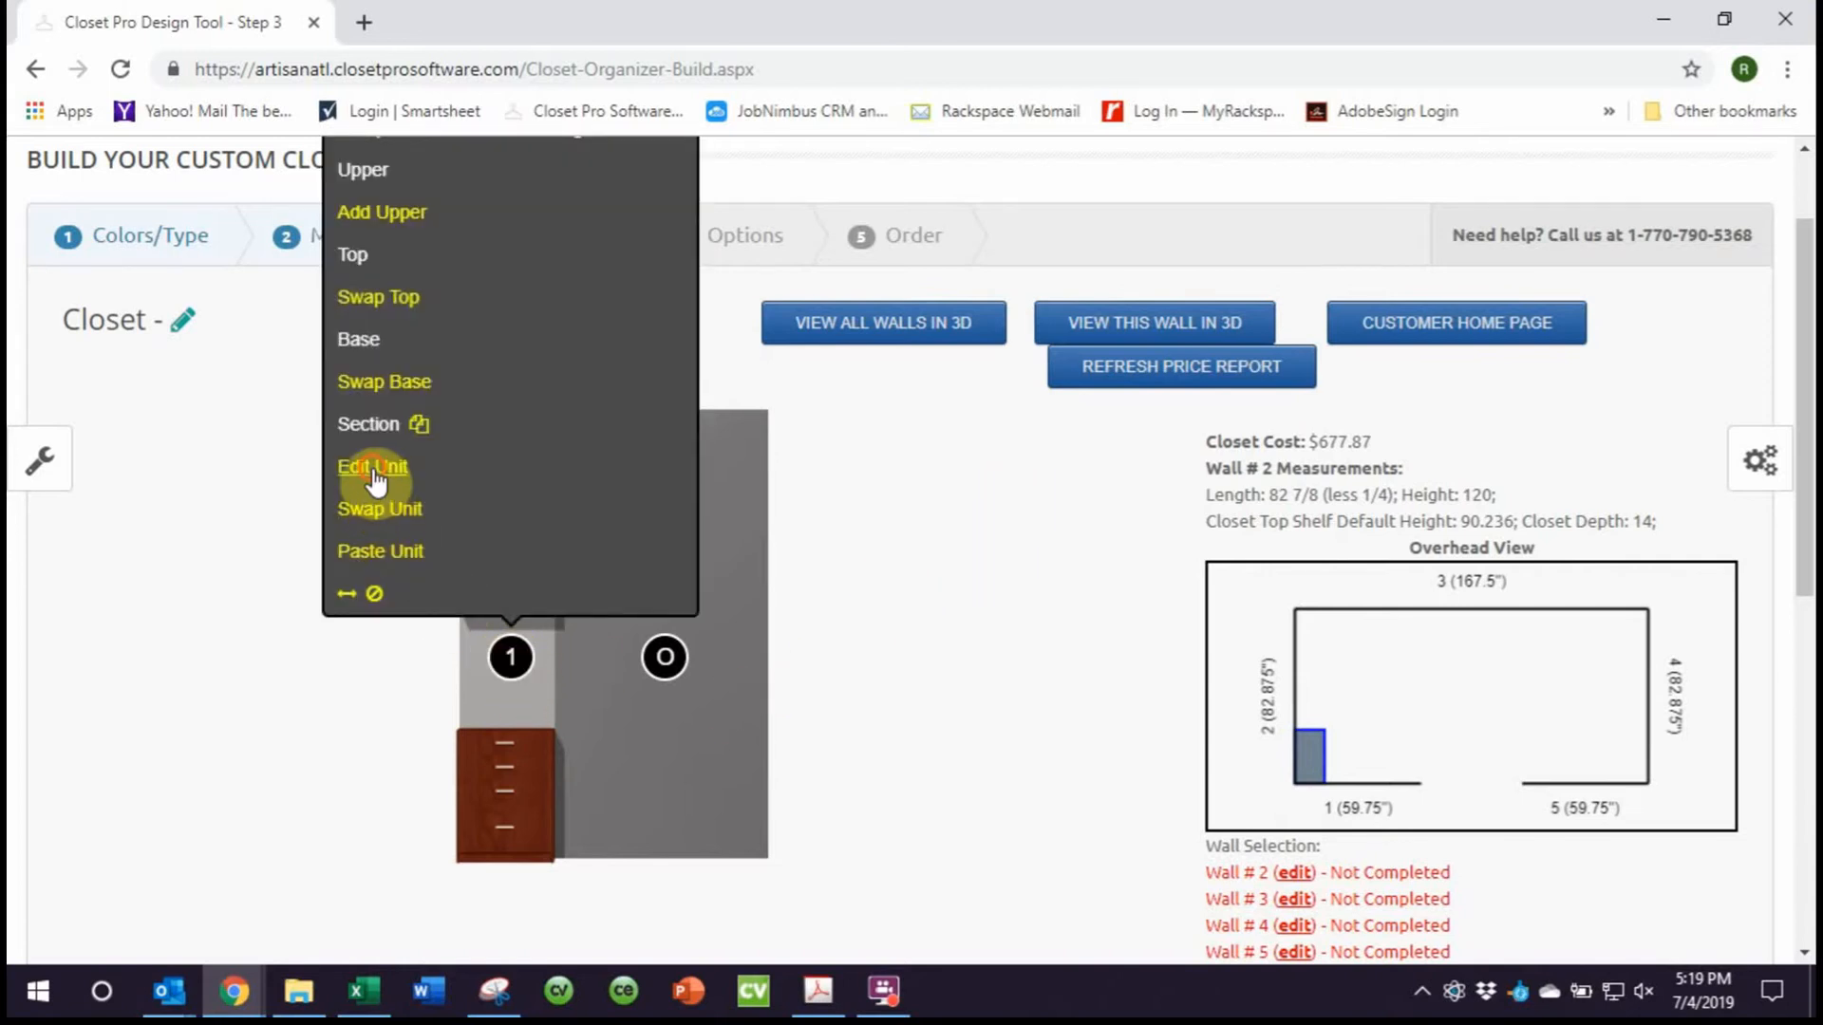
pyautogui.click(373, 468)
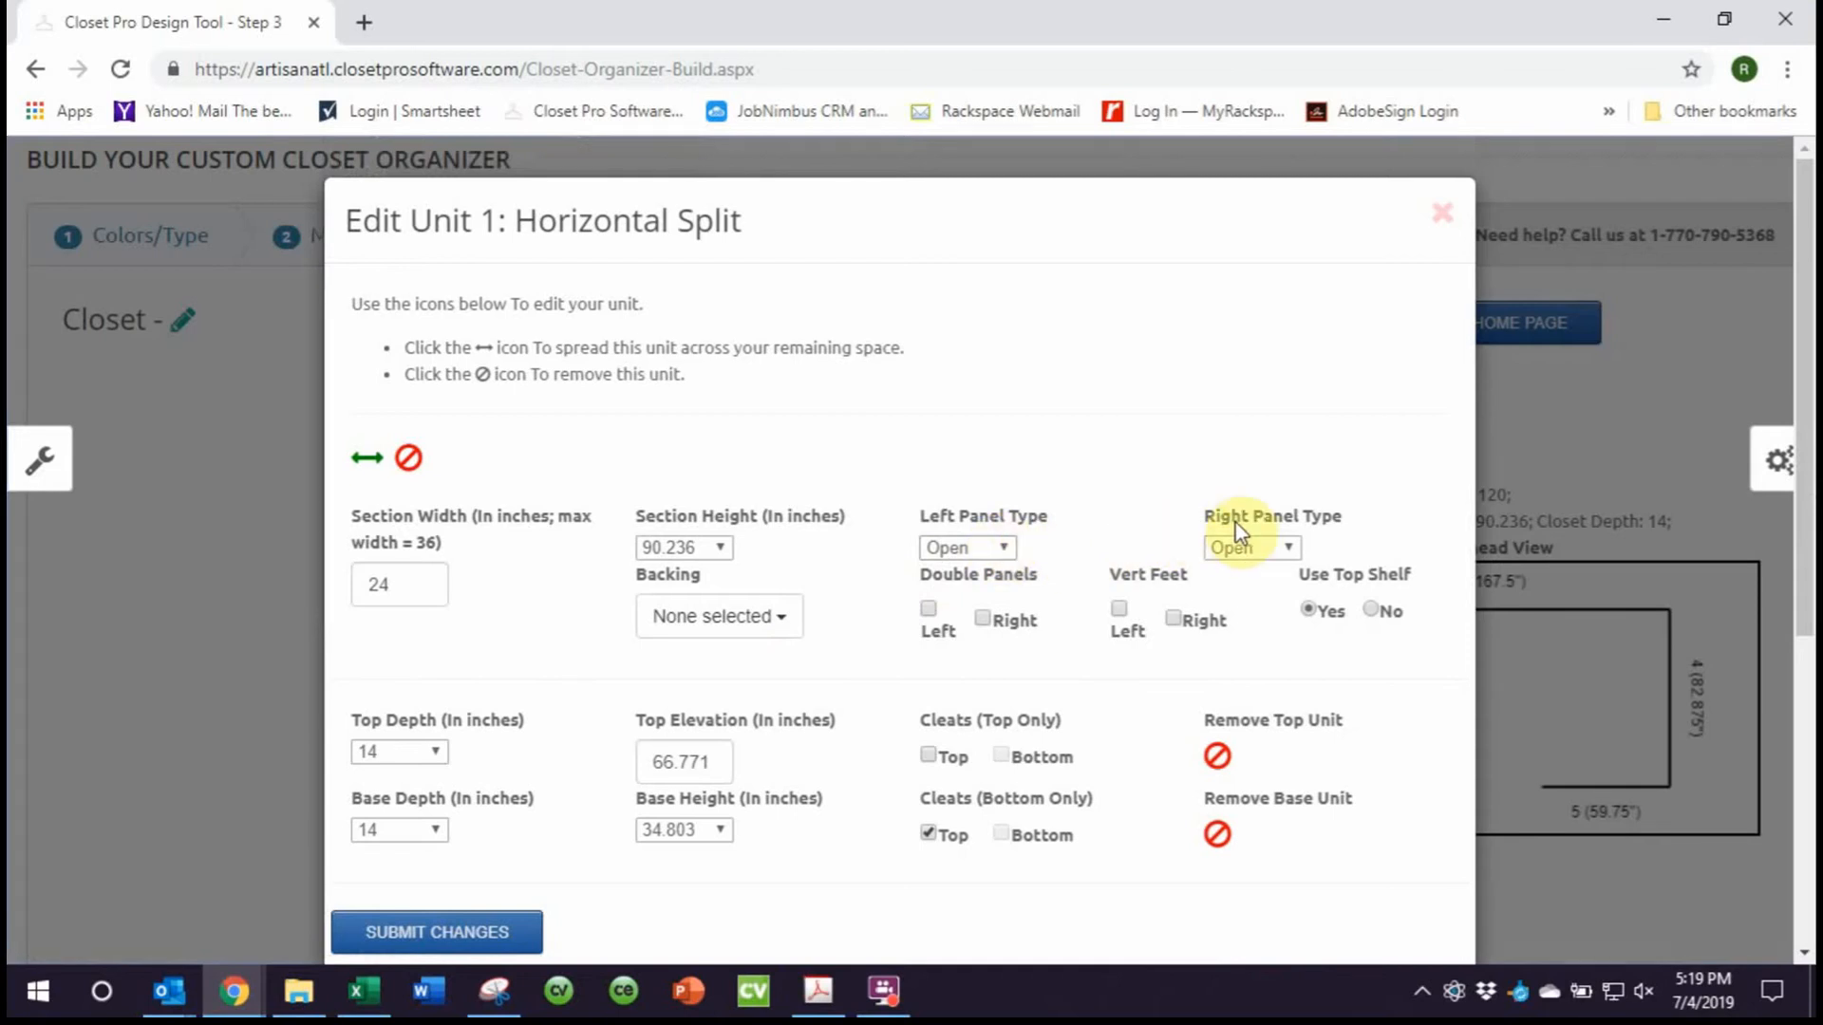
pyautogui.scroll(-1, 797, 727)
pyautogui.click(489, 802)
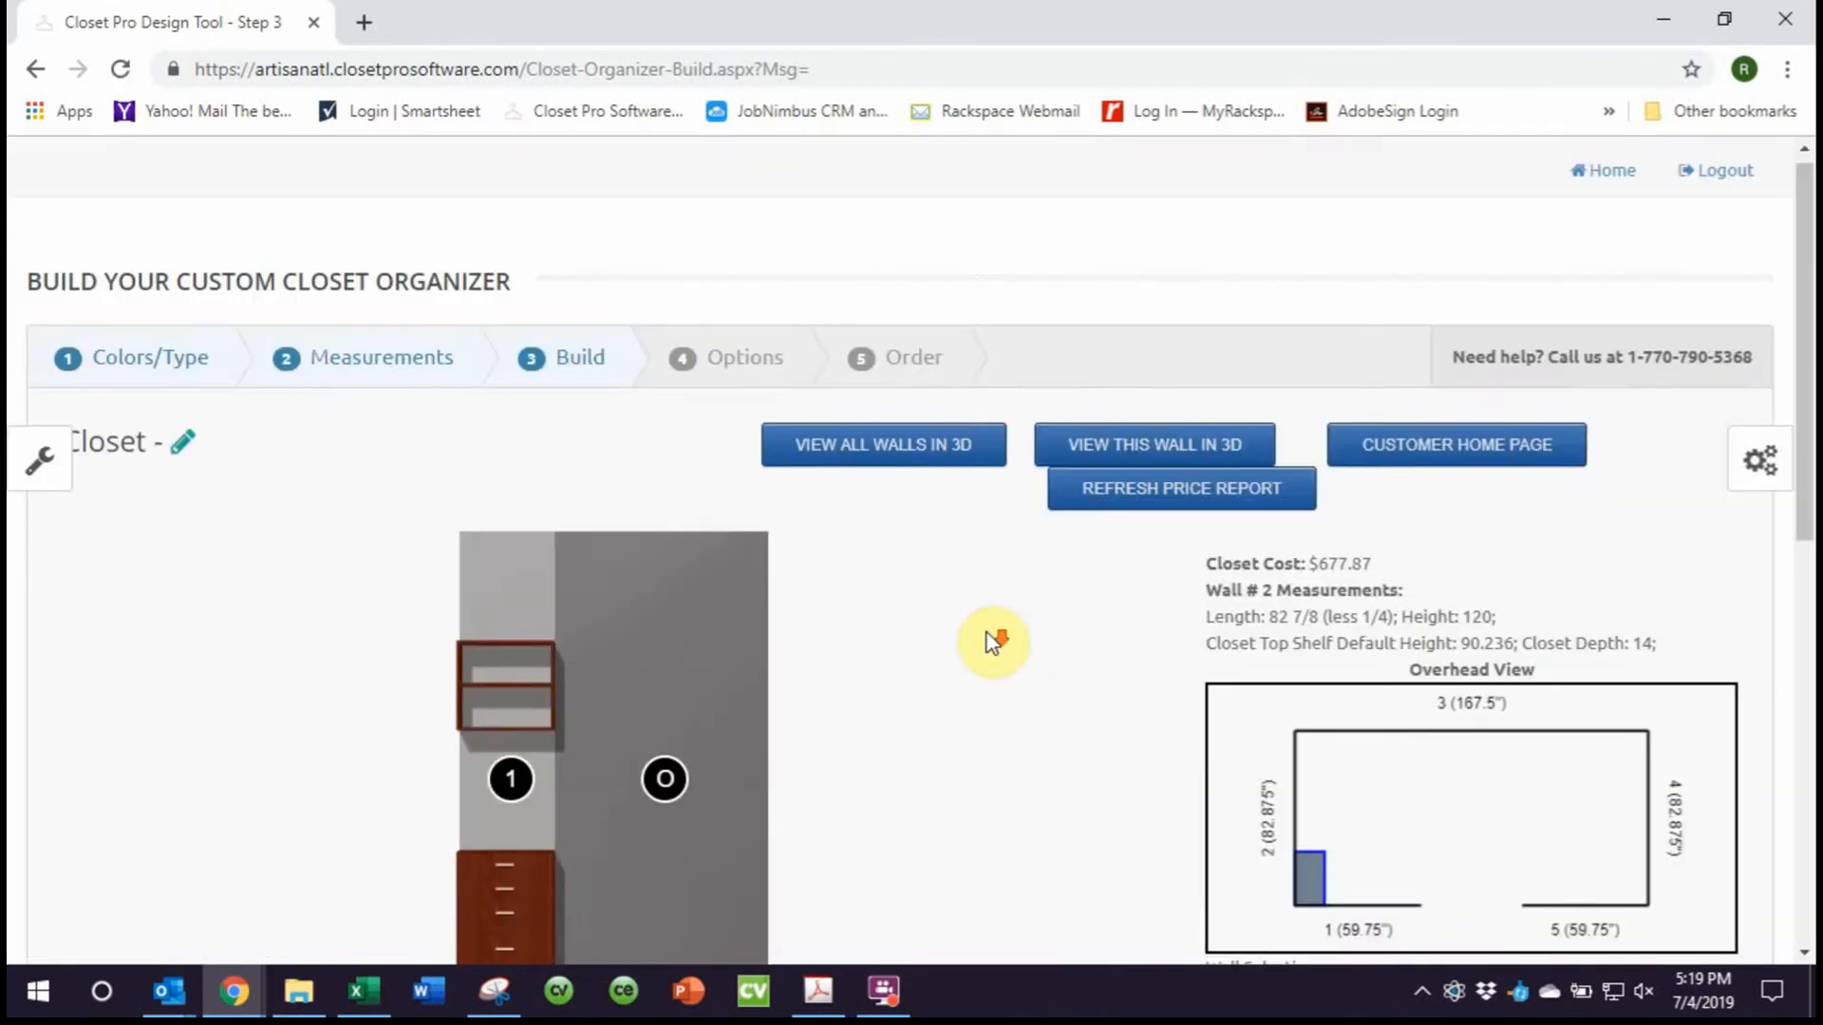
# View wall 2 in 3D to examine the separate top shelving and drawer base, and return to the build tool
pyautogui.scroll(-1, 993, 641)
pyautogui.click(1101, 370)
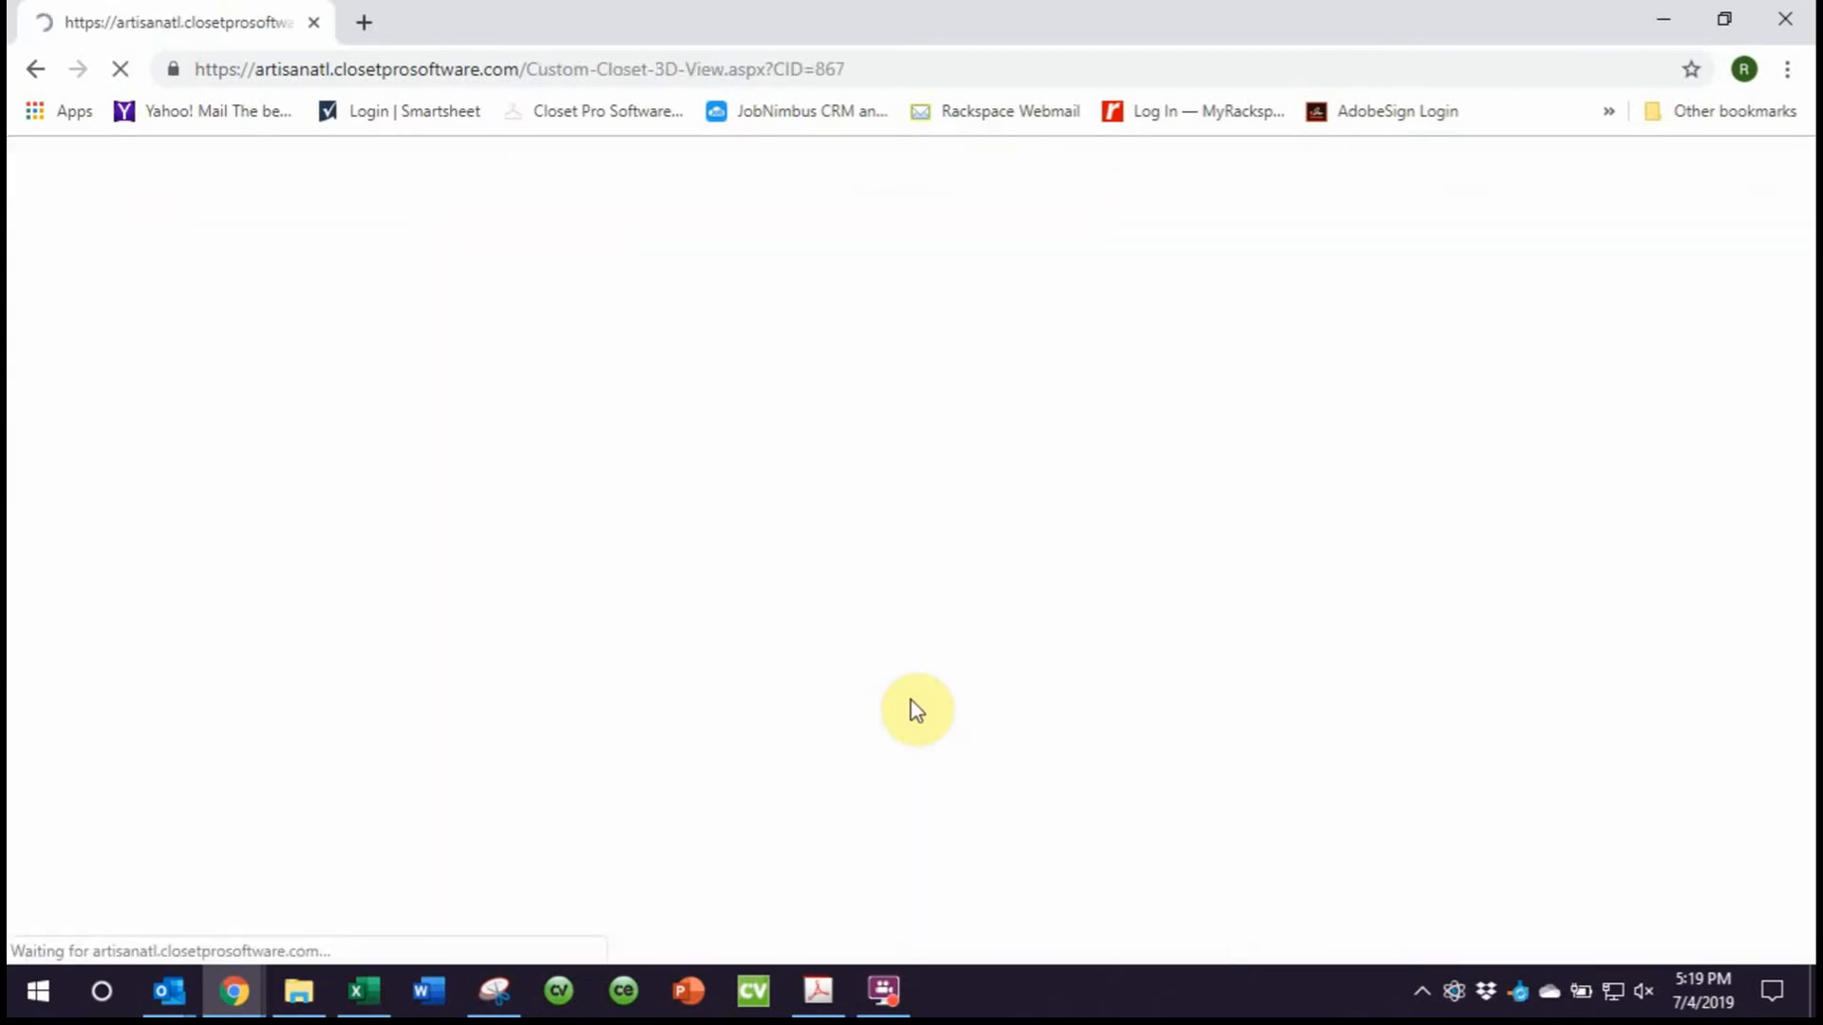
pyautogui.scroll(-2, 840, 725)
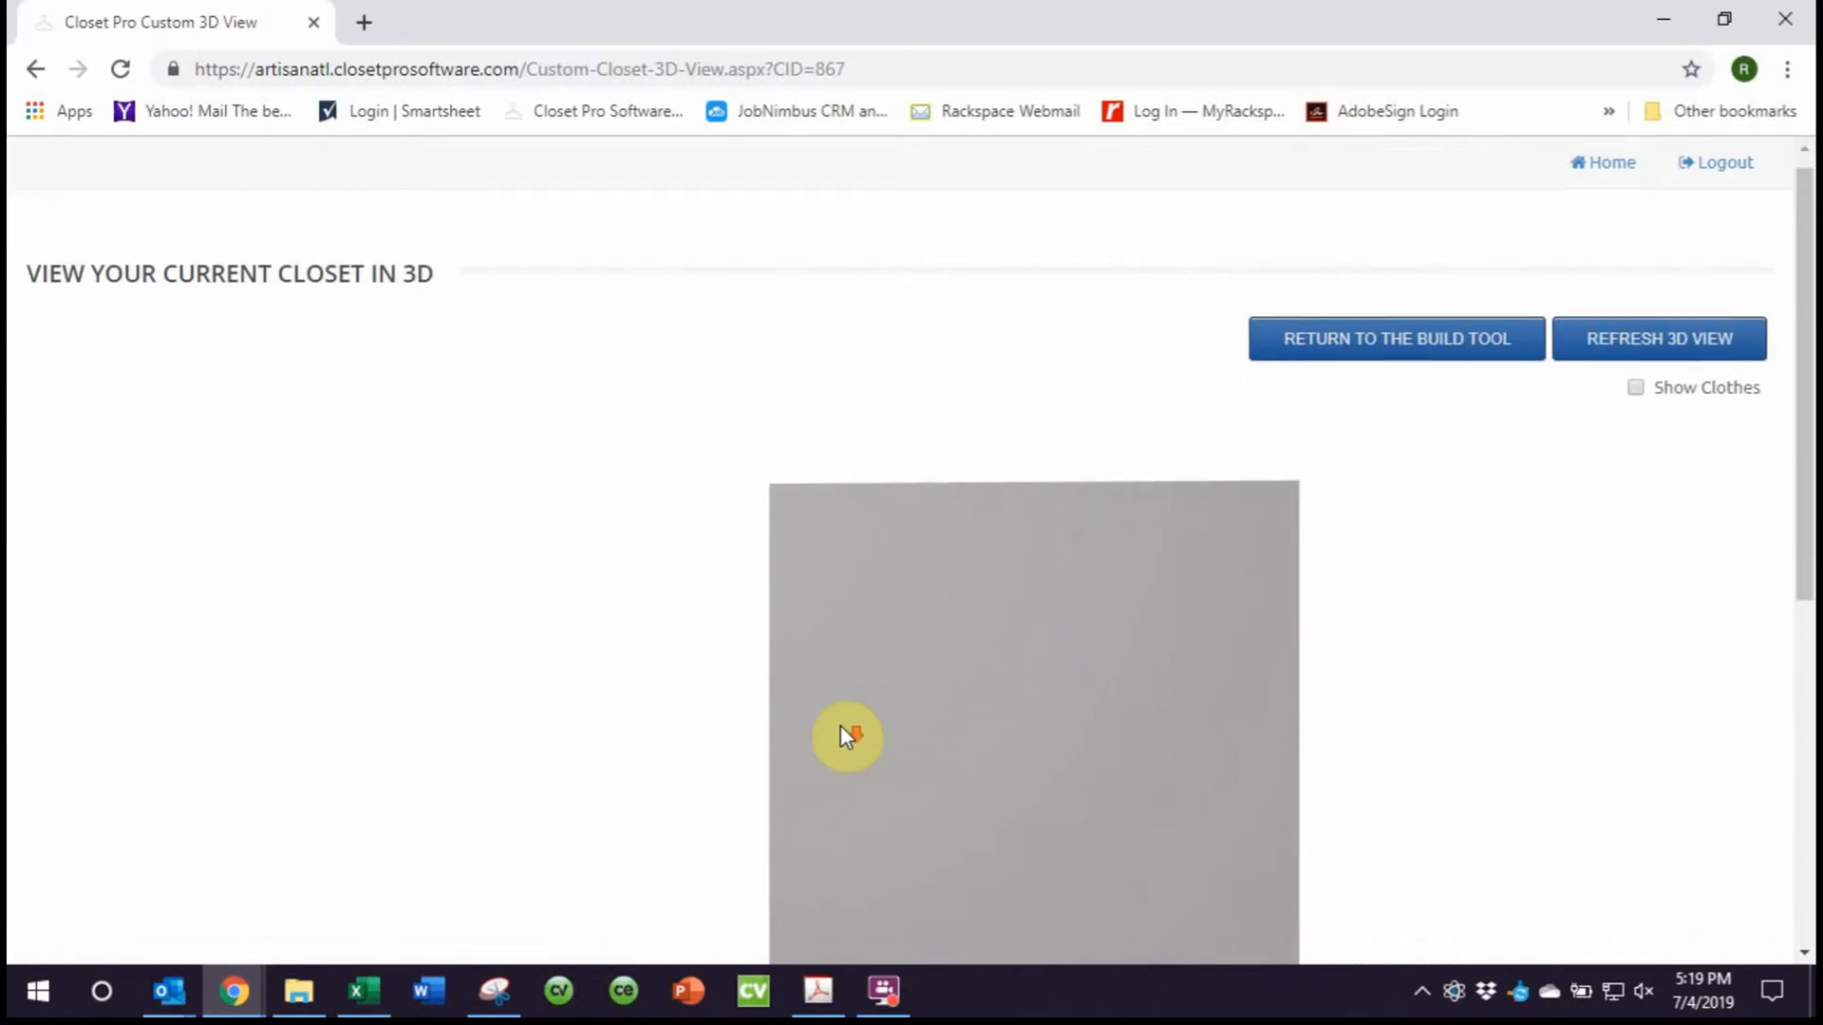
pyautogui.scroll(-2, 840, 724)
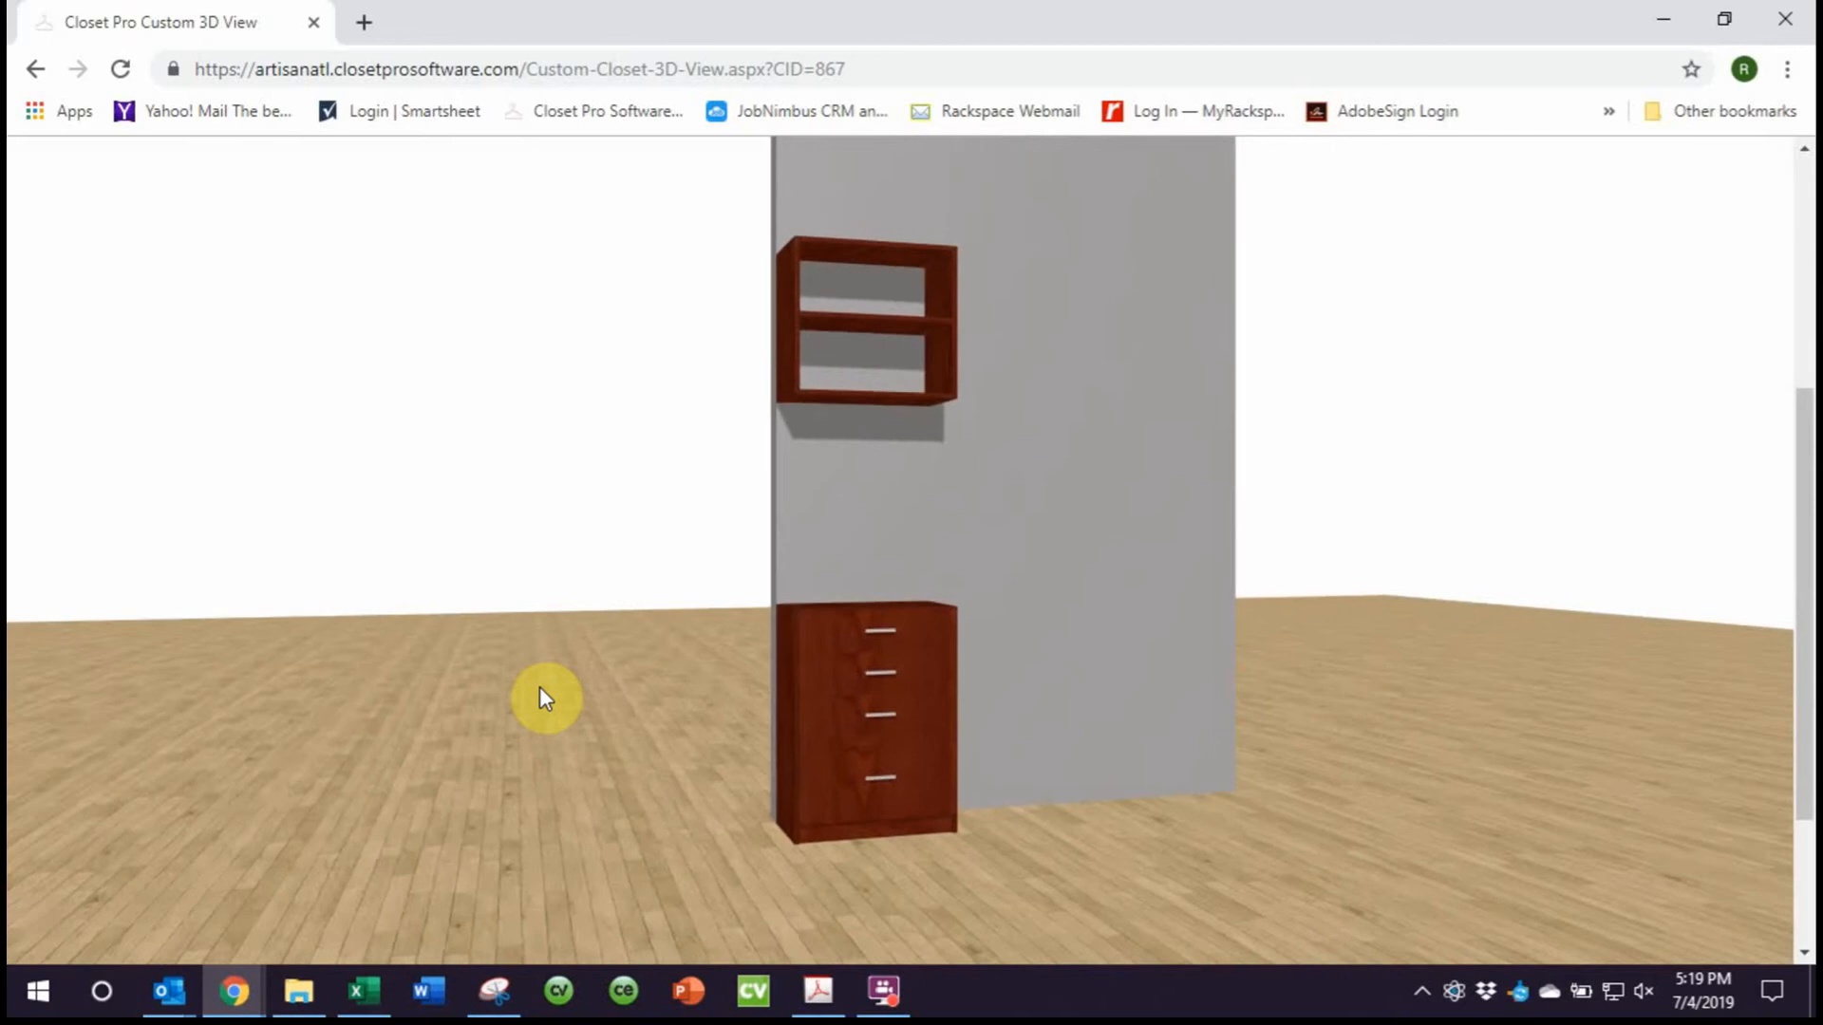
pyautogui.scroll(2, 541, 692)
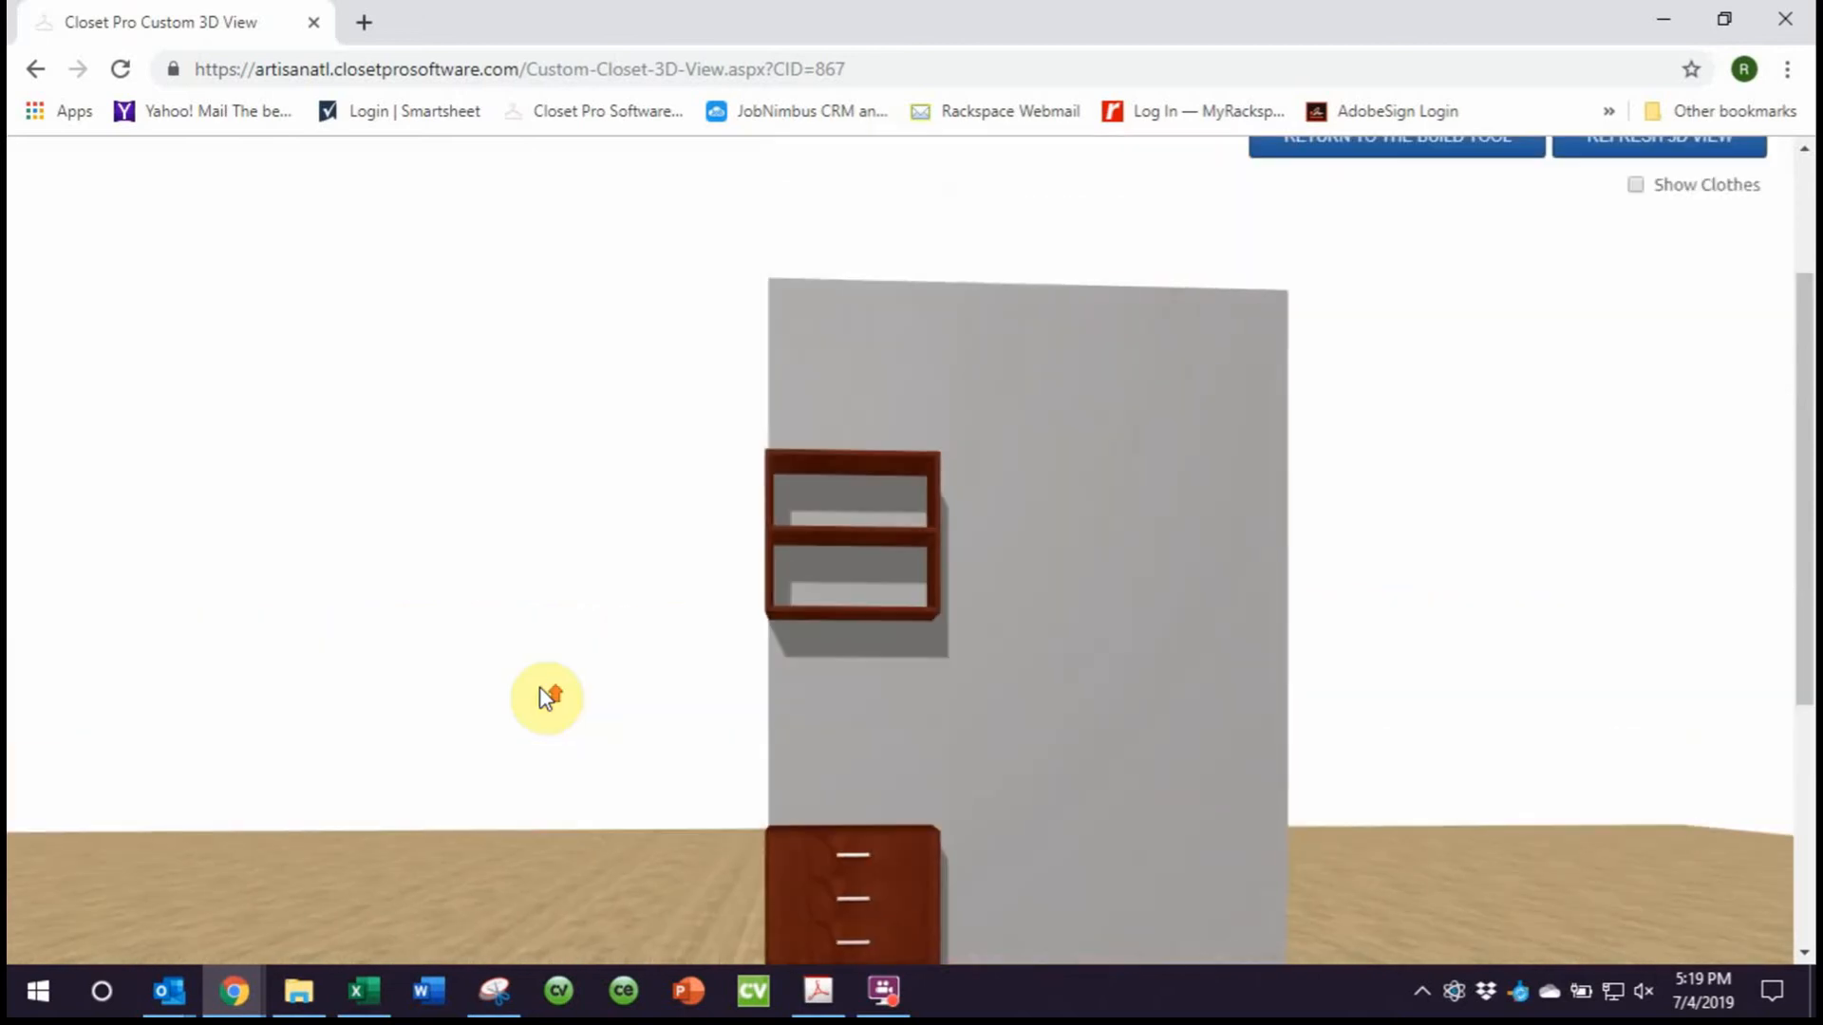
pyautogui.click(1371, 272)
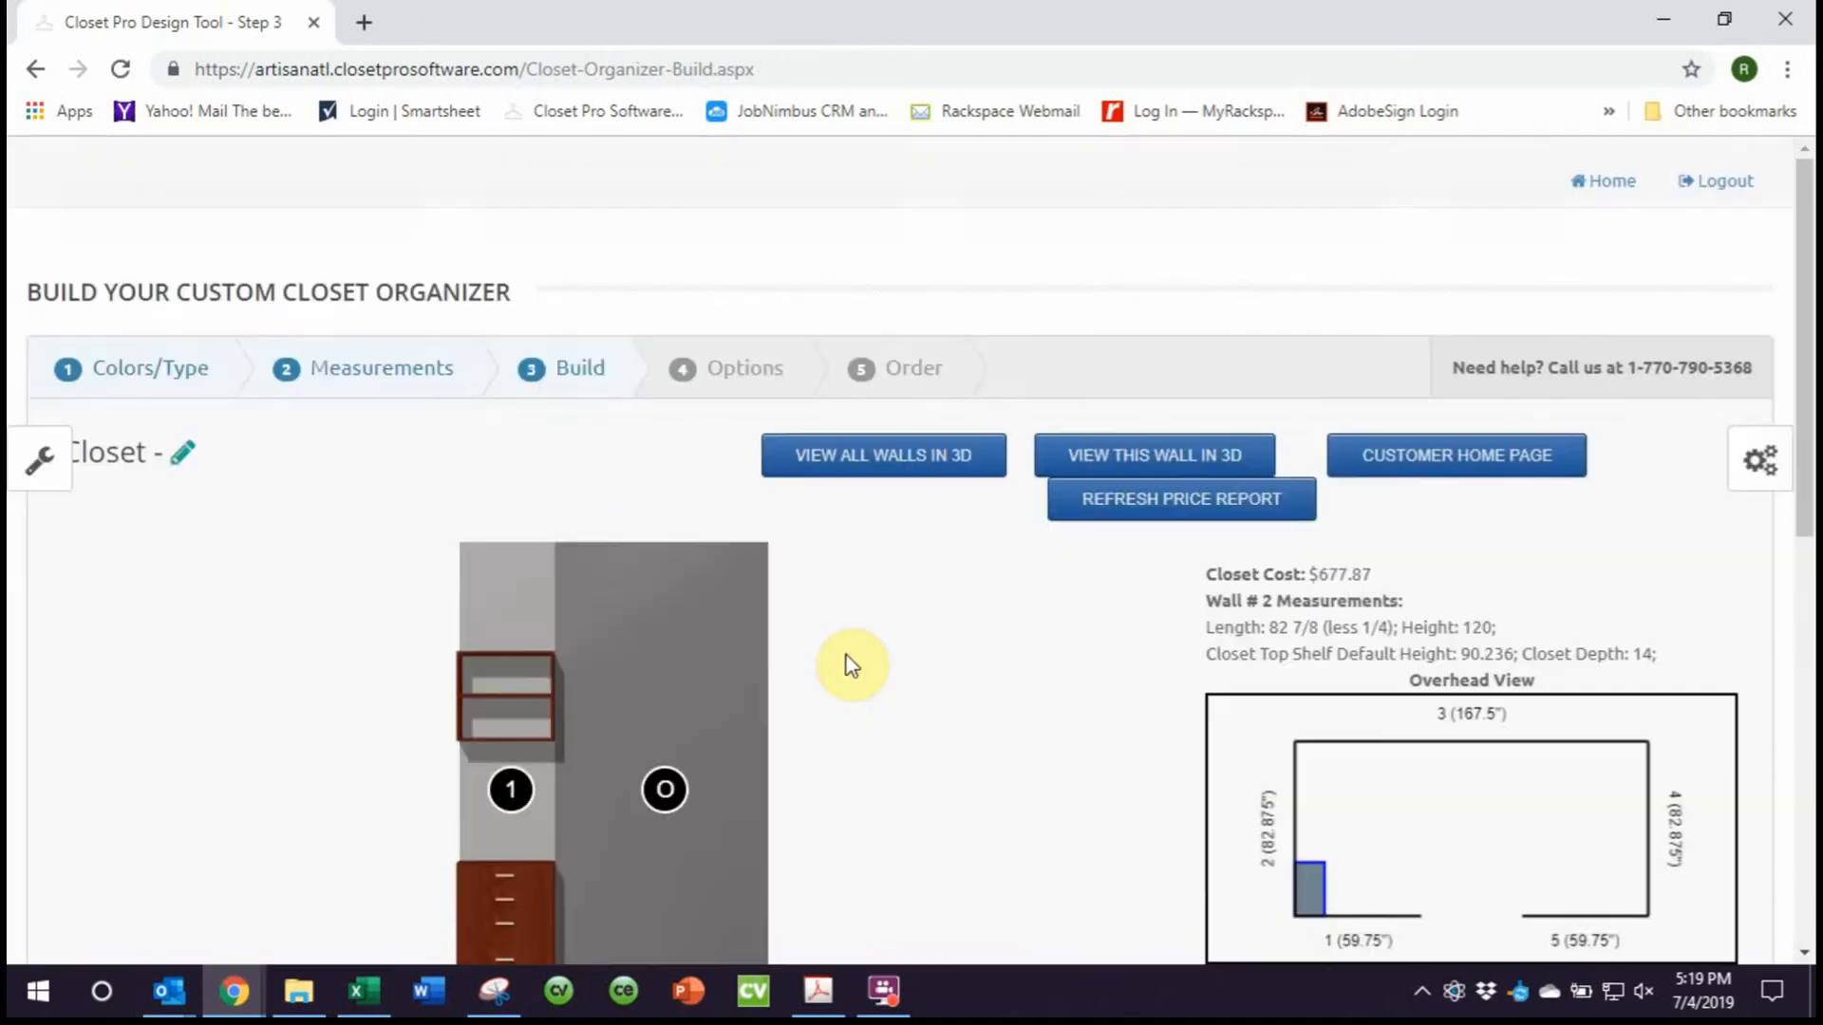
# Set unit 1's left and right panel types to Single and submit the changes
pyautogui.scroll(-2, 846, 655)
pyautogui.click(510, 612)
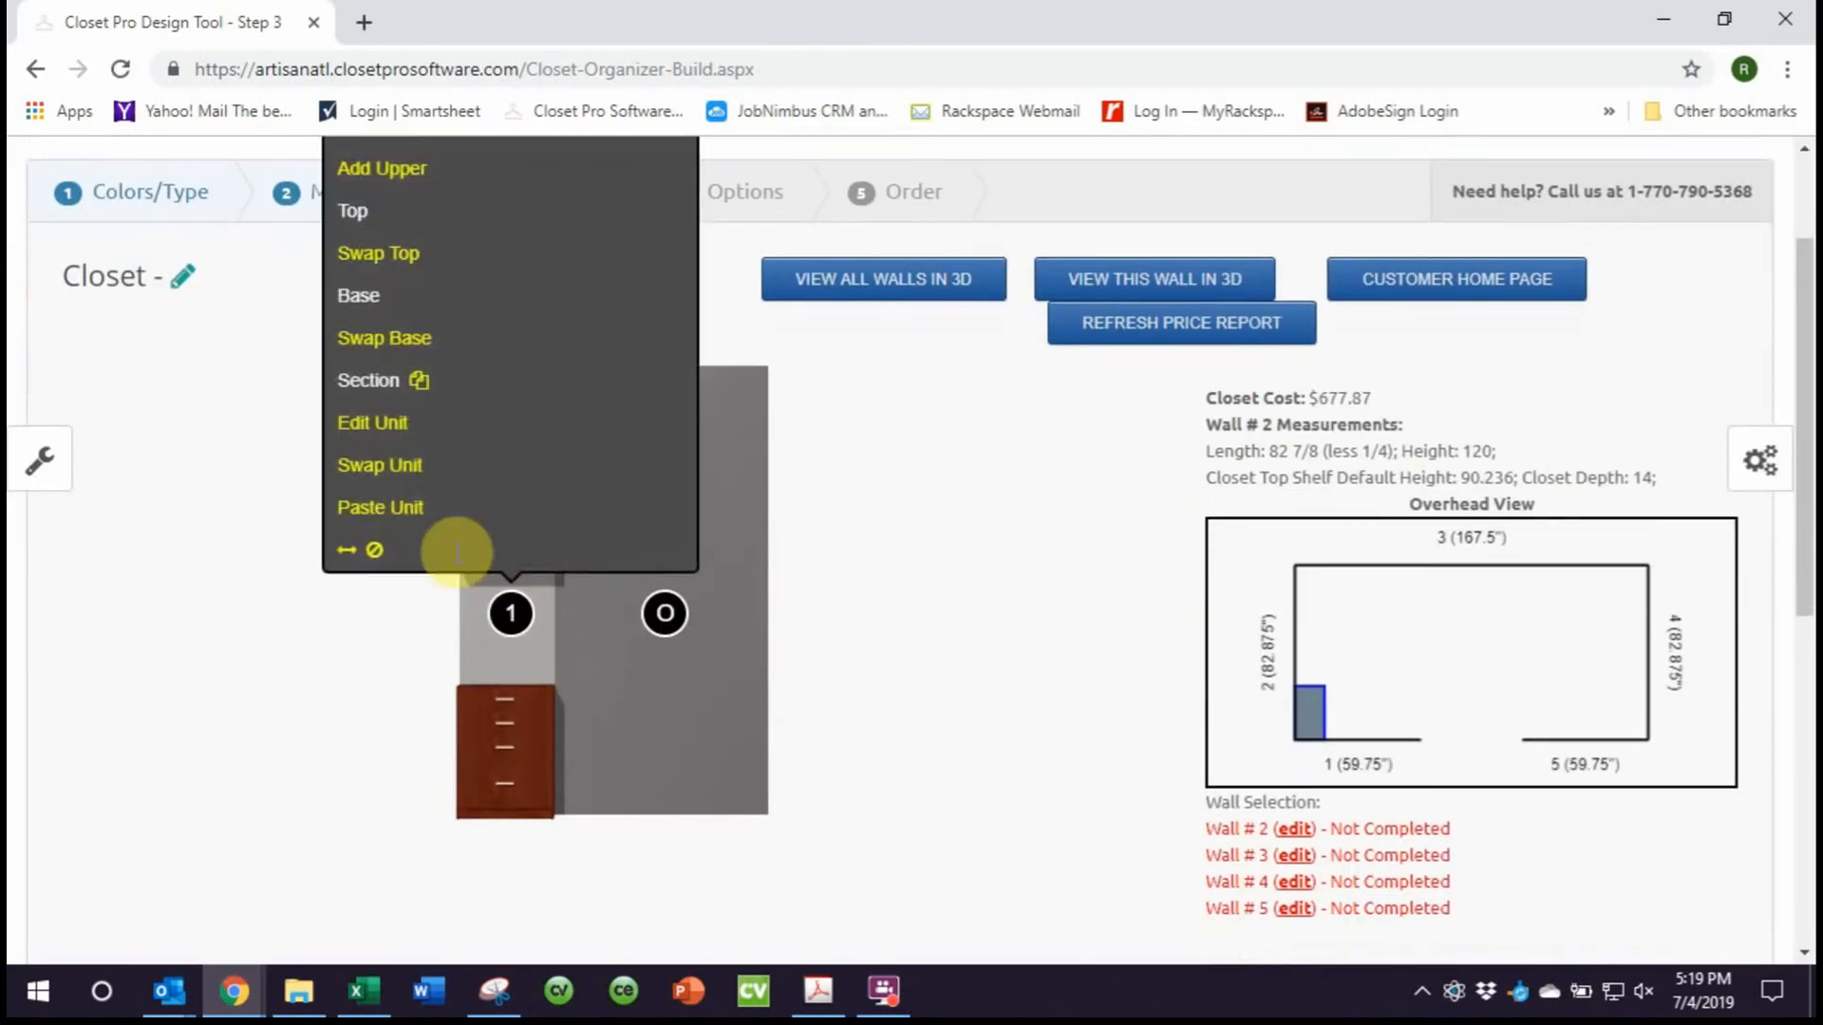
pyautogui.click(375, 424)
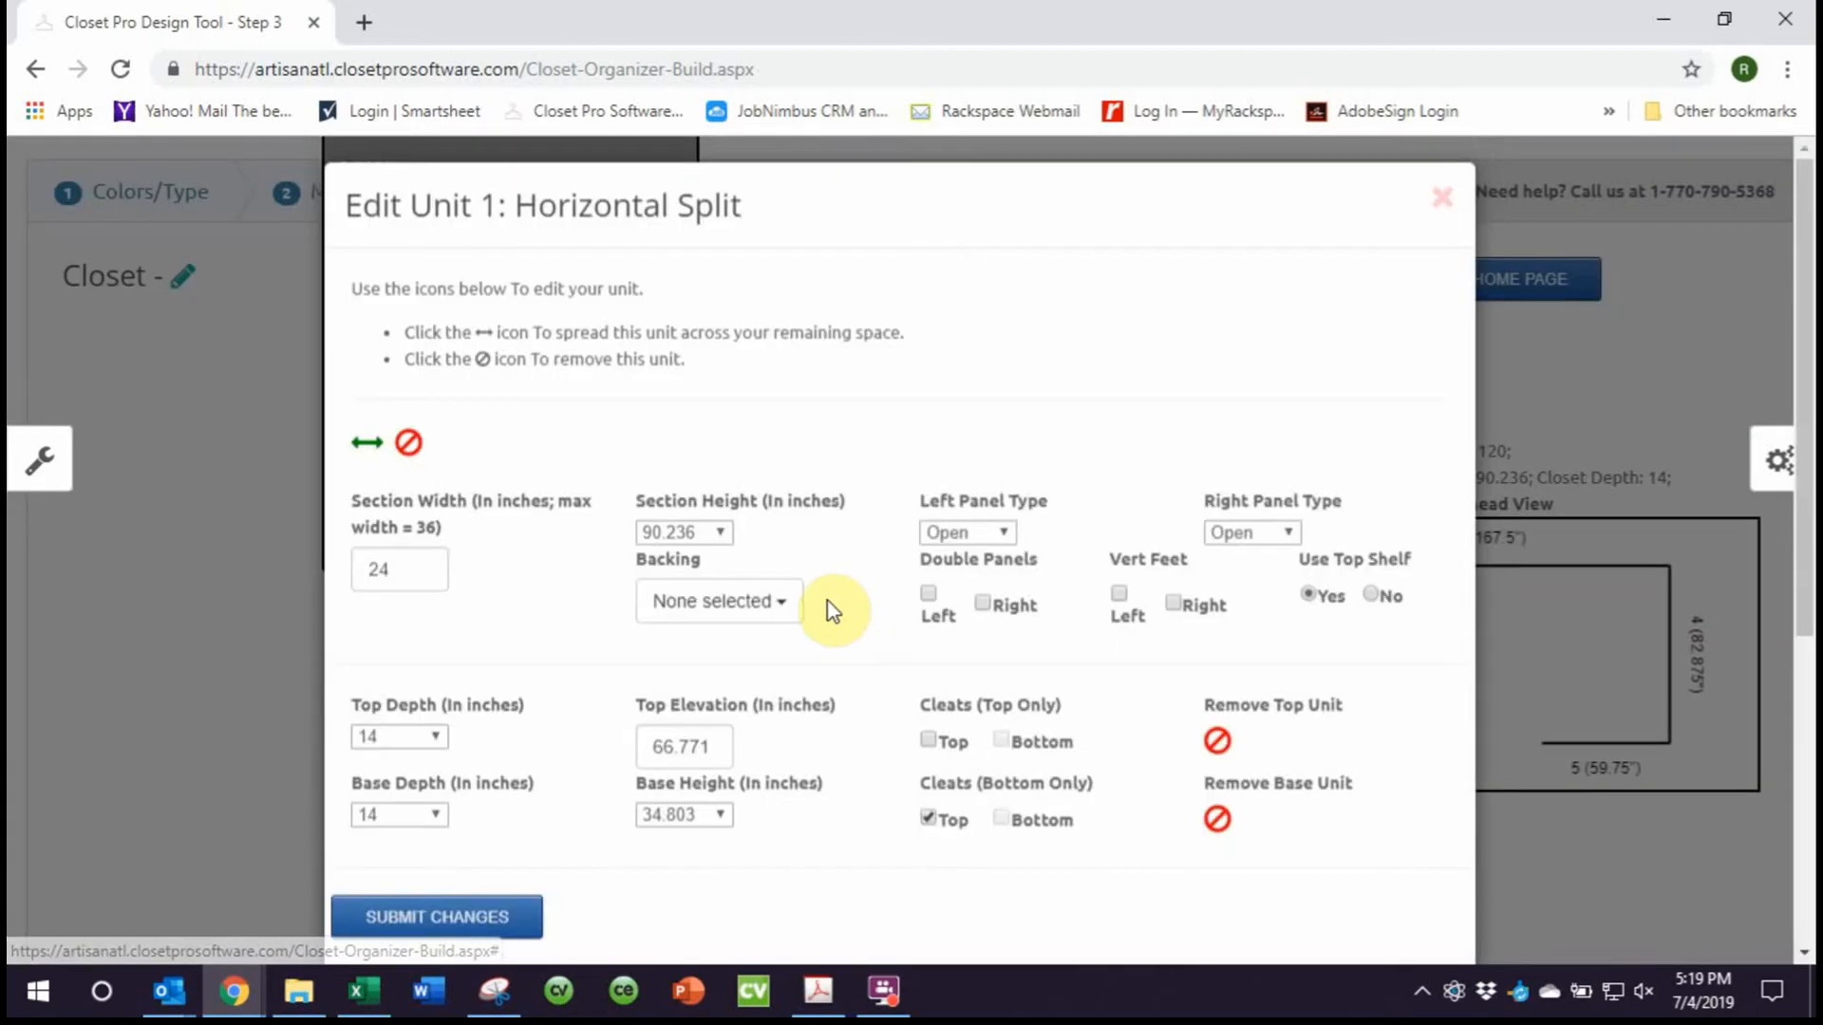
pyautogui.click(977, 549)
pyautogui.click(955, 614)
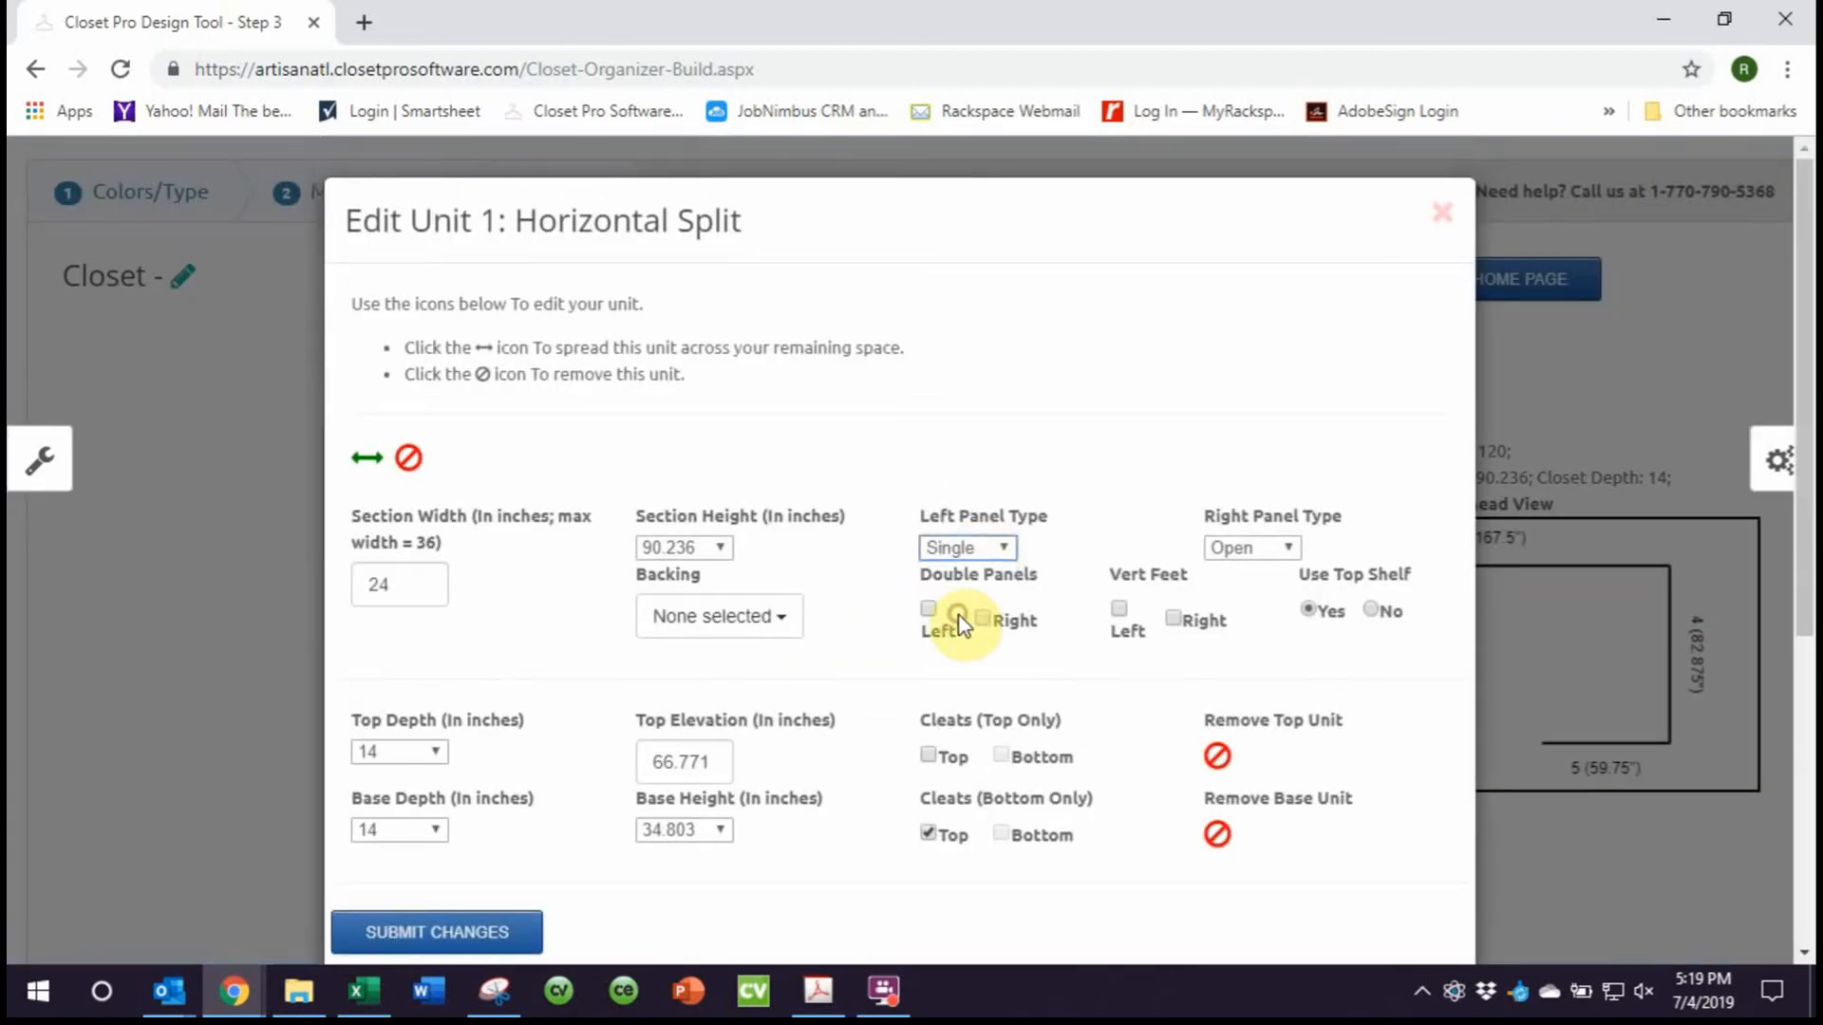
pyautogui.click(1226, 550)
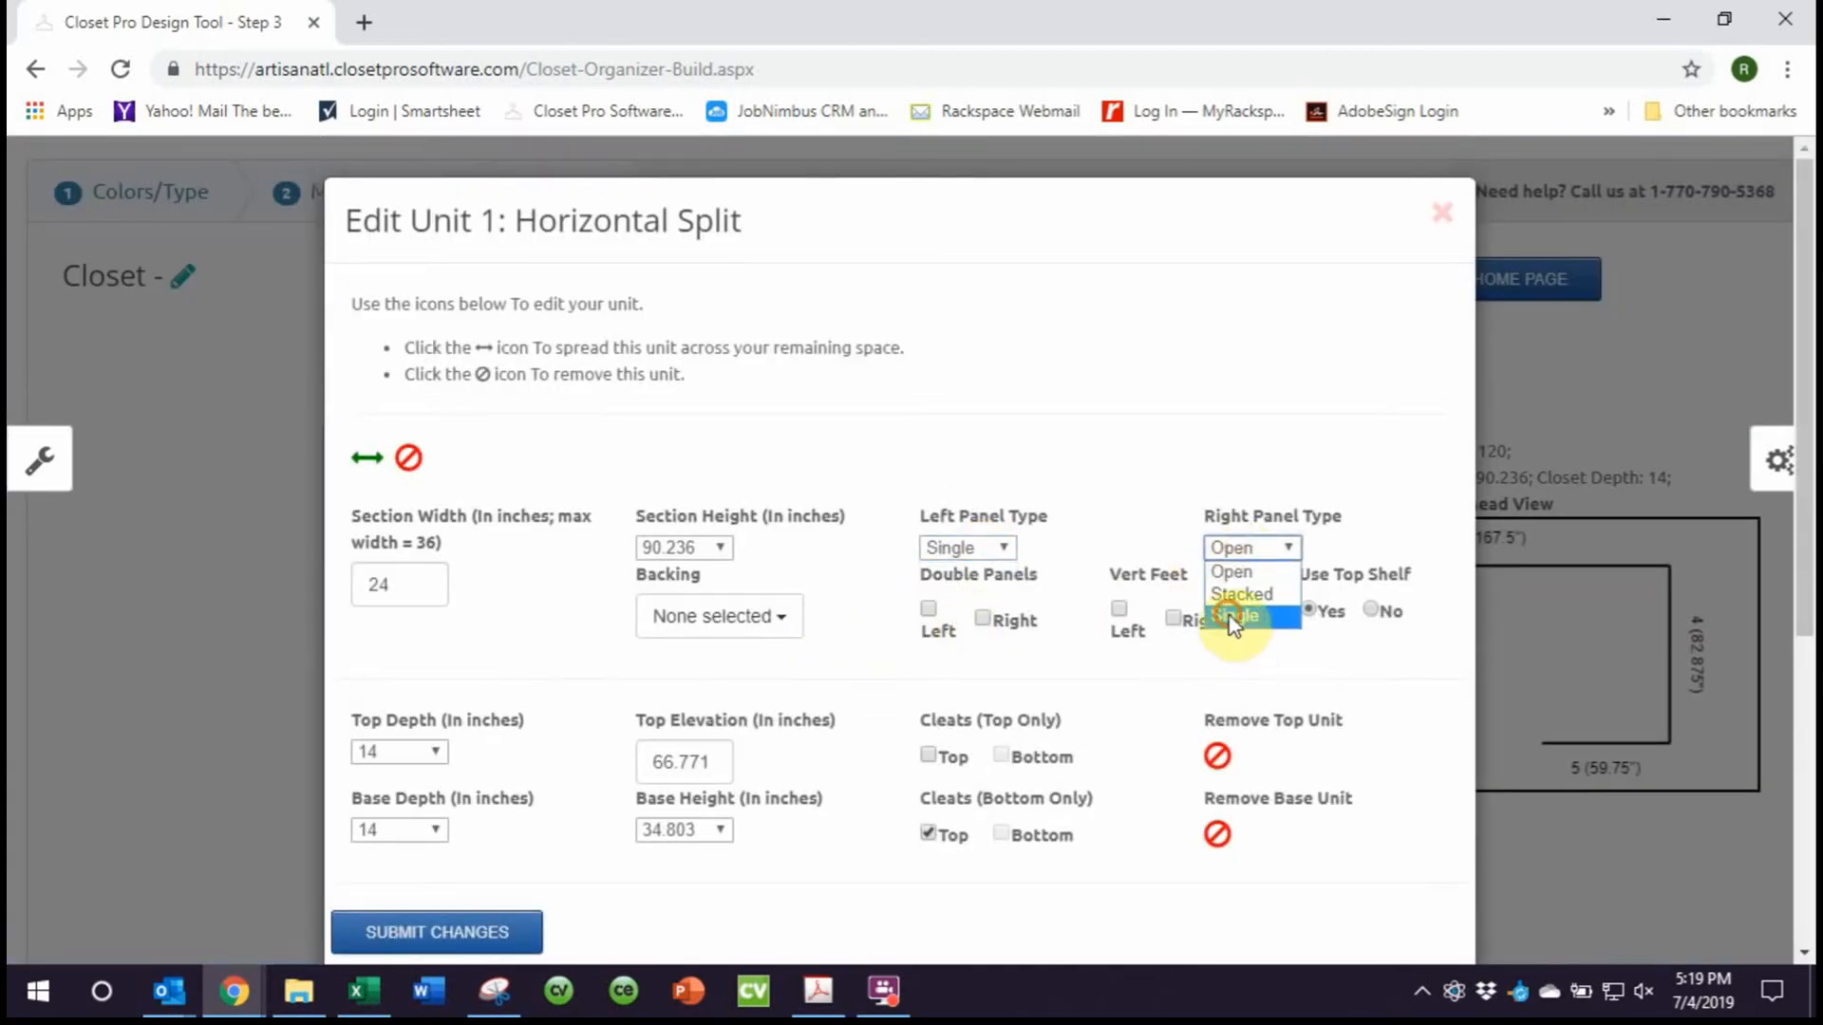
pyautogui.click(1232, 614)
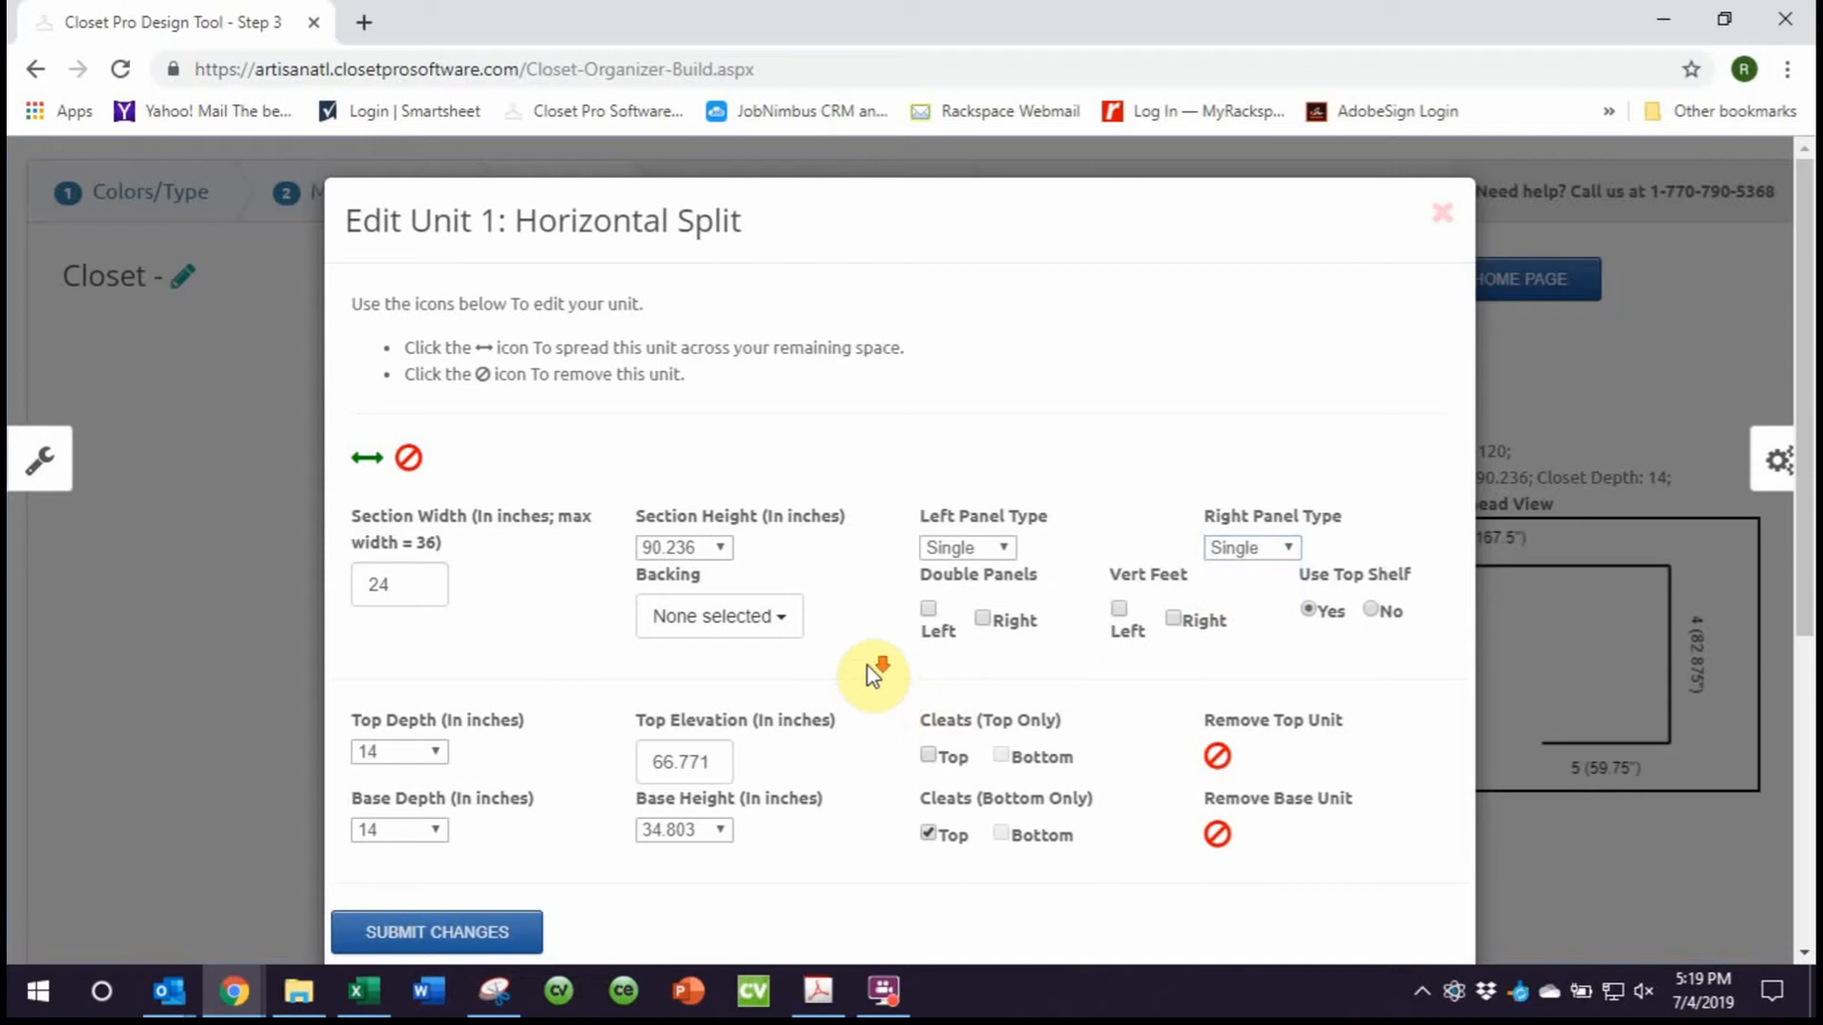
pyautogui.scroll(-2, 868, 674)
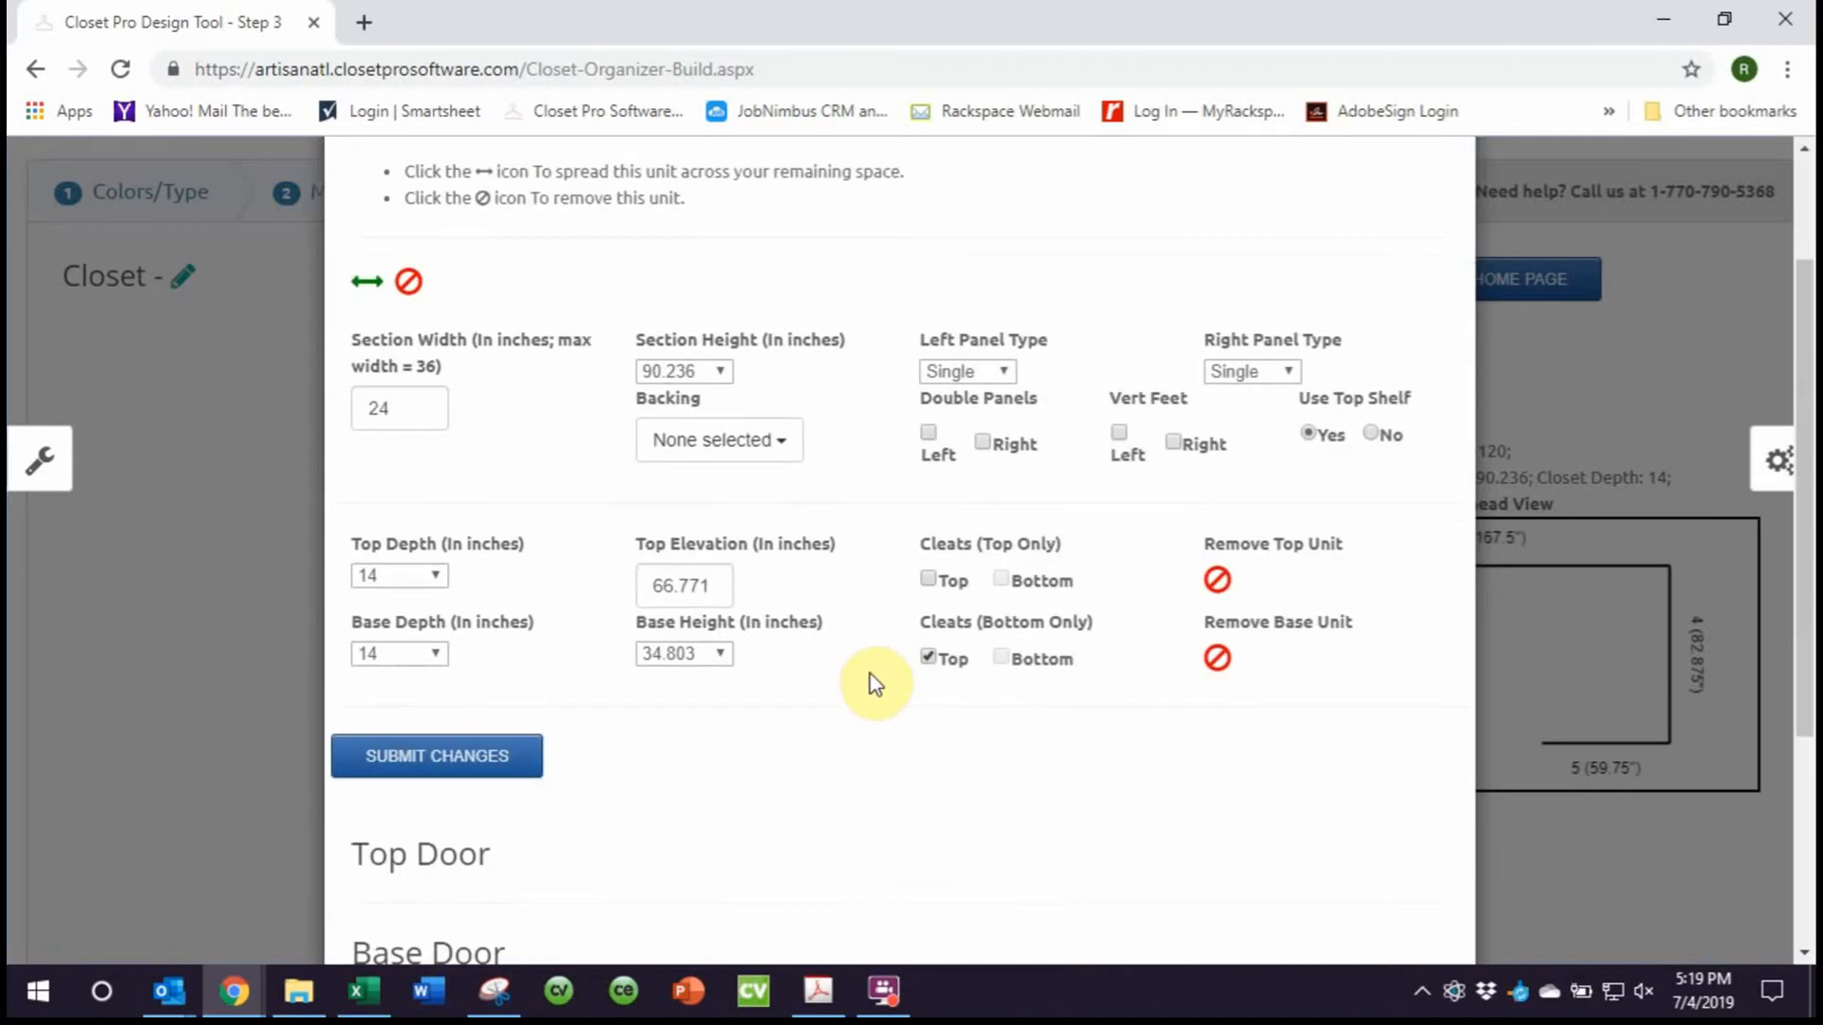
pyautogui.click(468, 765)
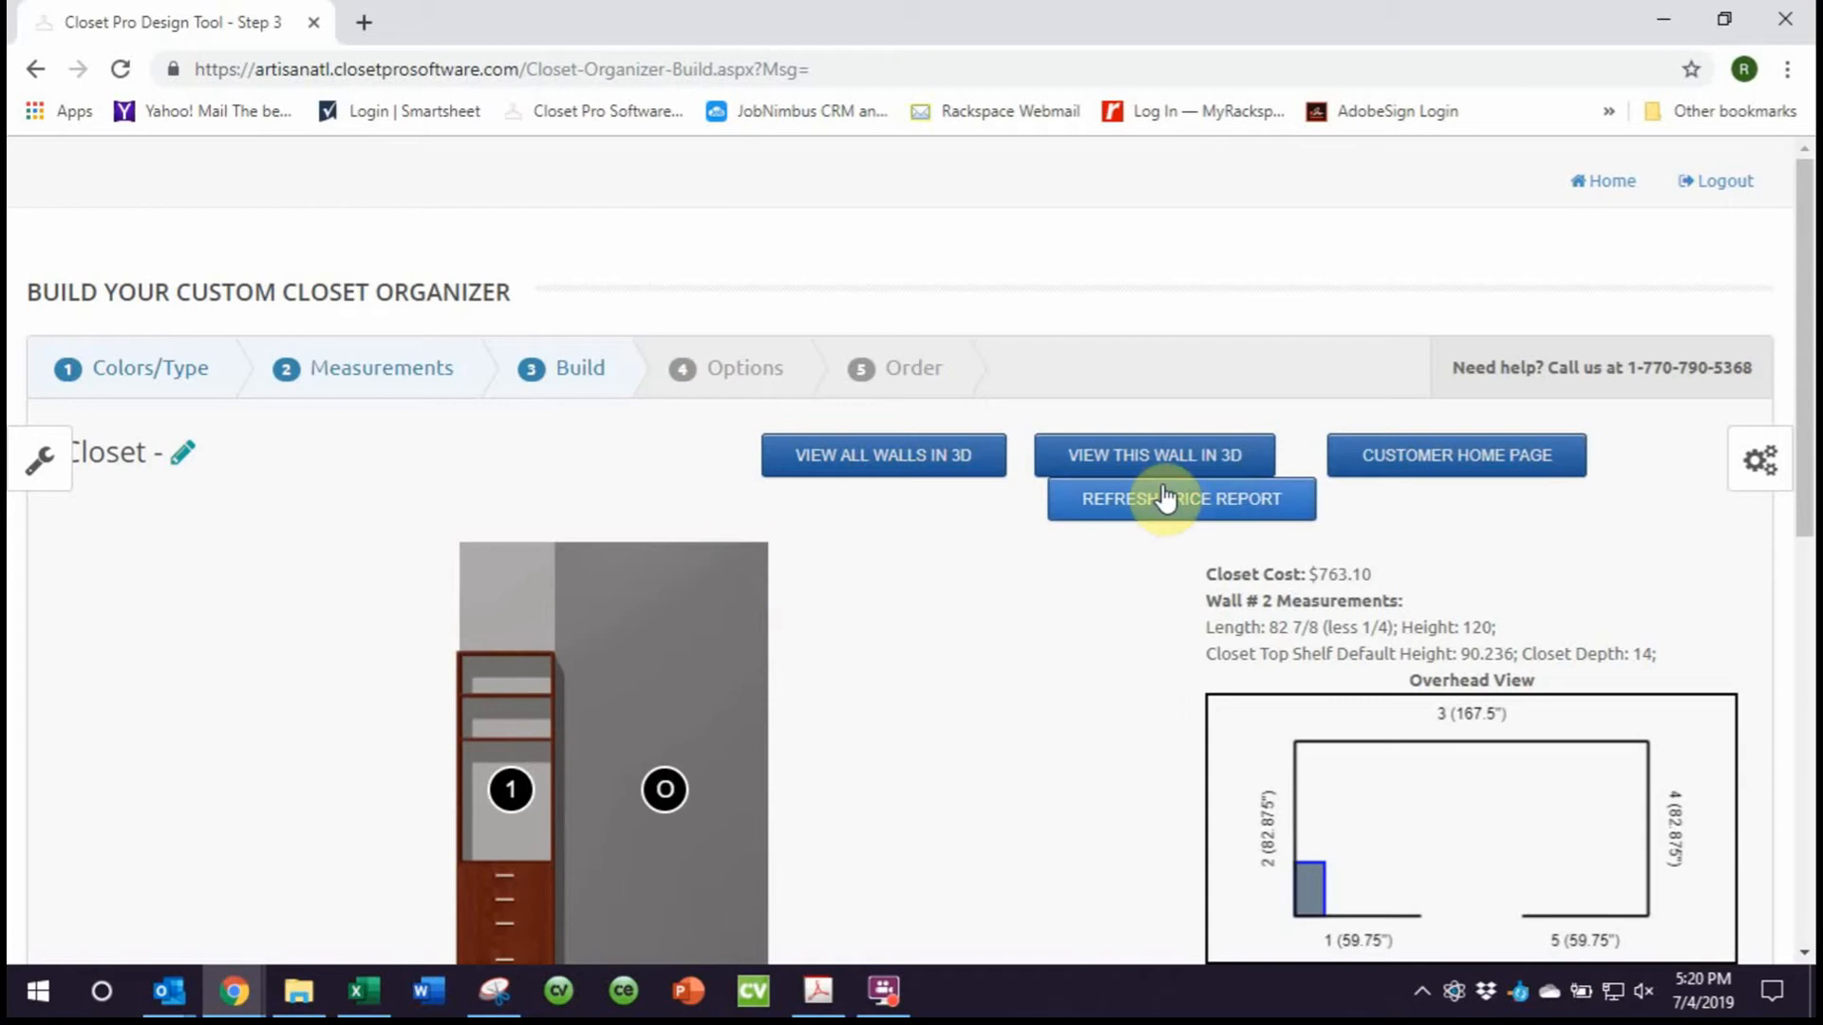
# Examine unit 1's side panels in the 3D view of wall 2, and return to the build tool
pyautogui.click(1146, 457)
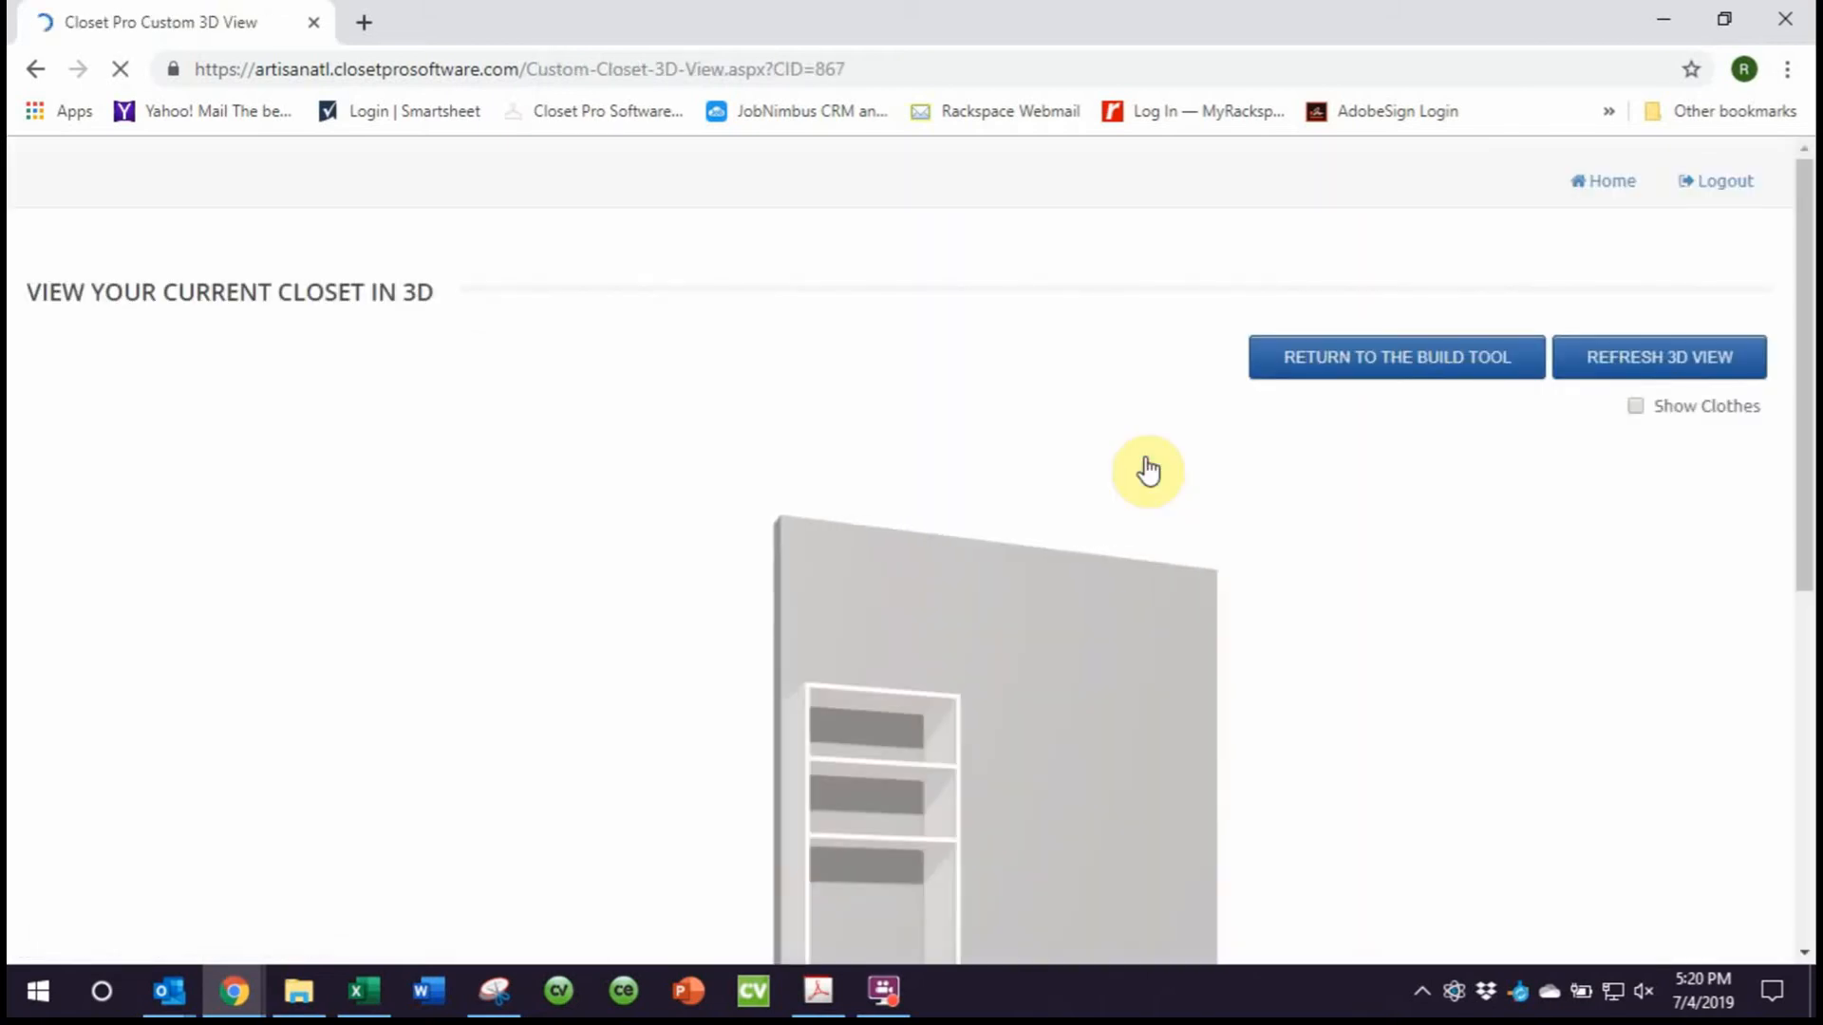
pyautogui.scroll(-2, 1138, 584)
pyautogui.scroll(-3, 1137, 584)
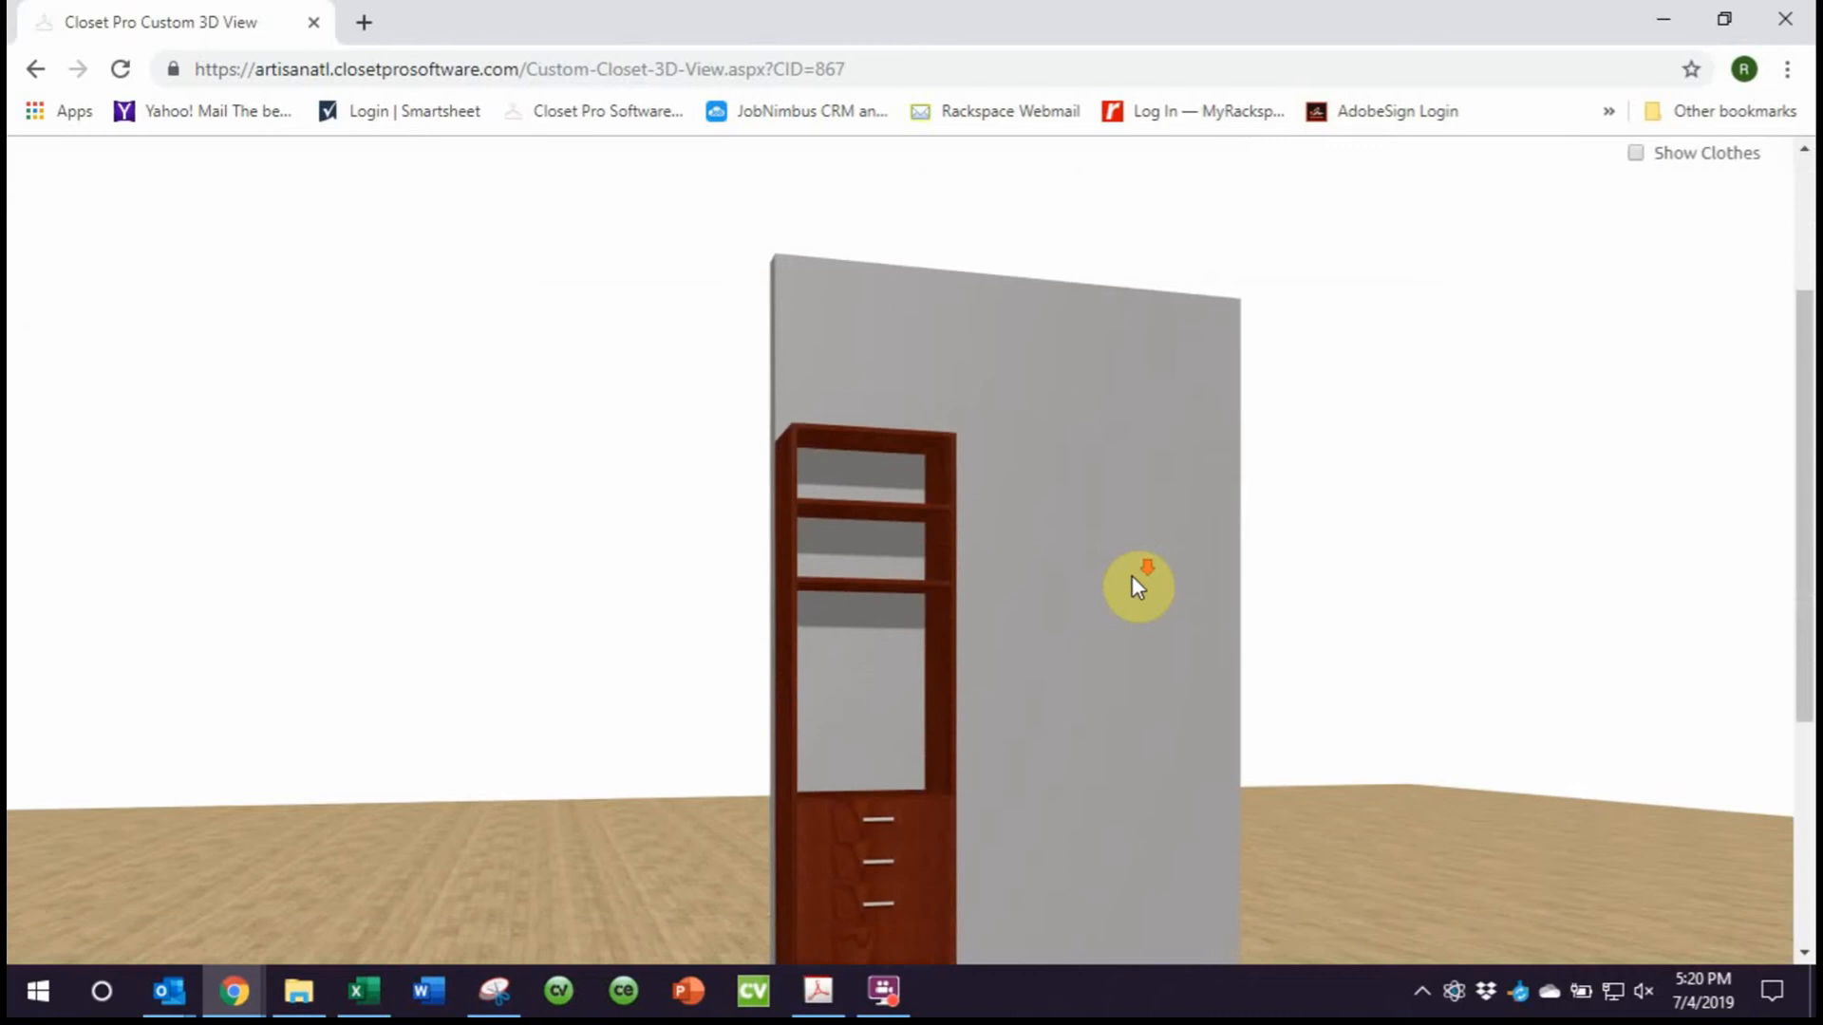
pyautogui.scroll(-2, 1139, 586)
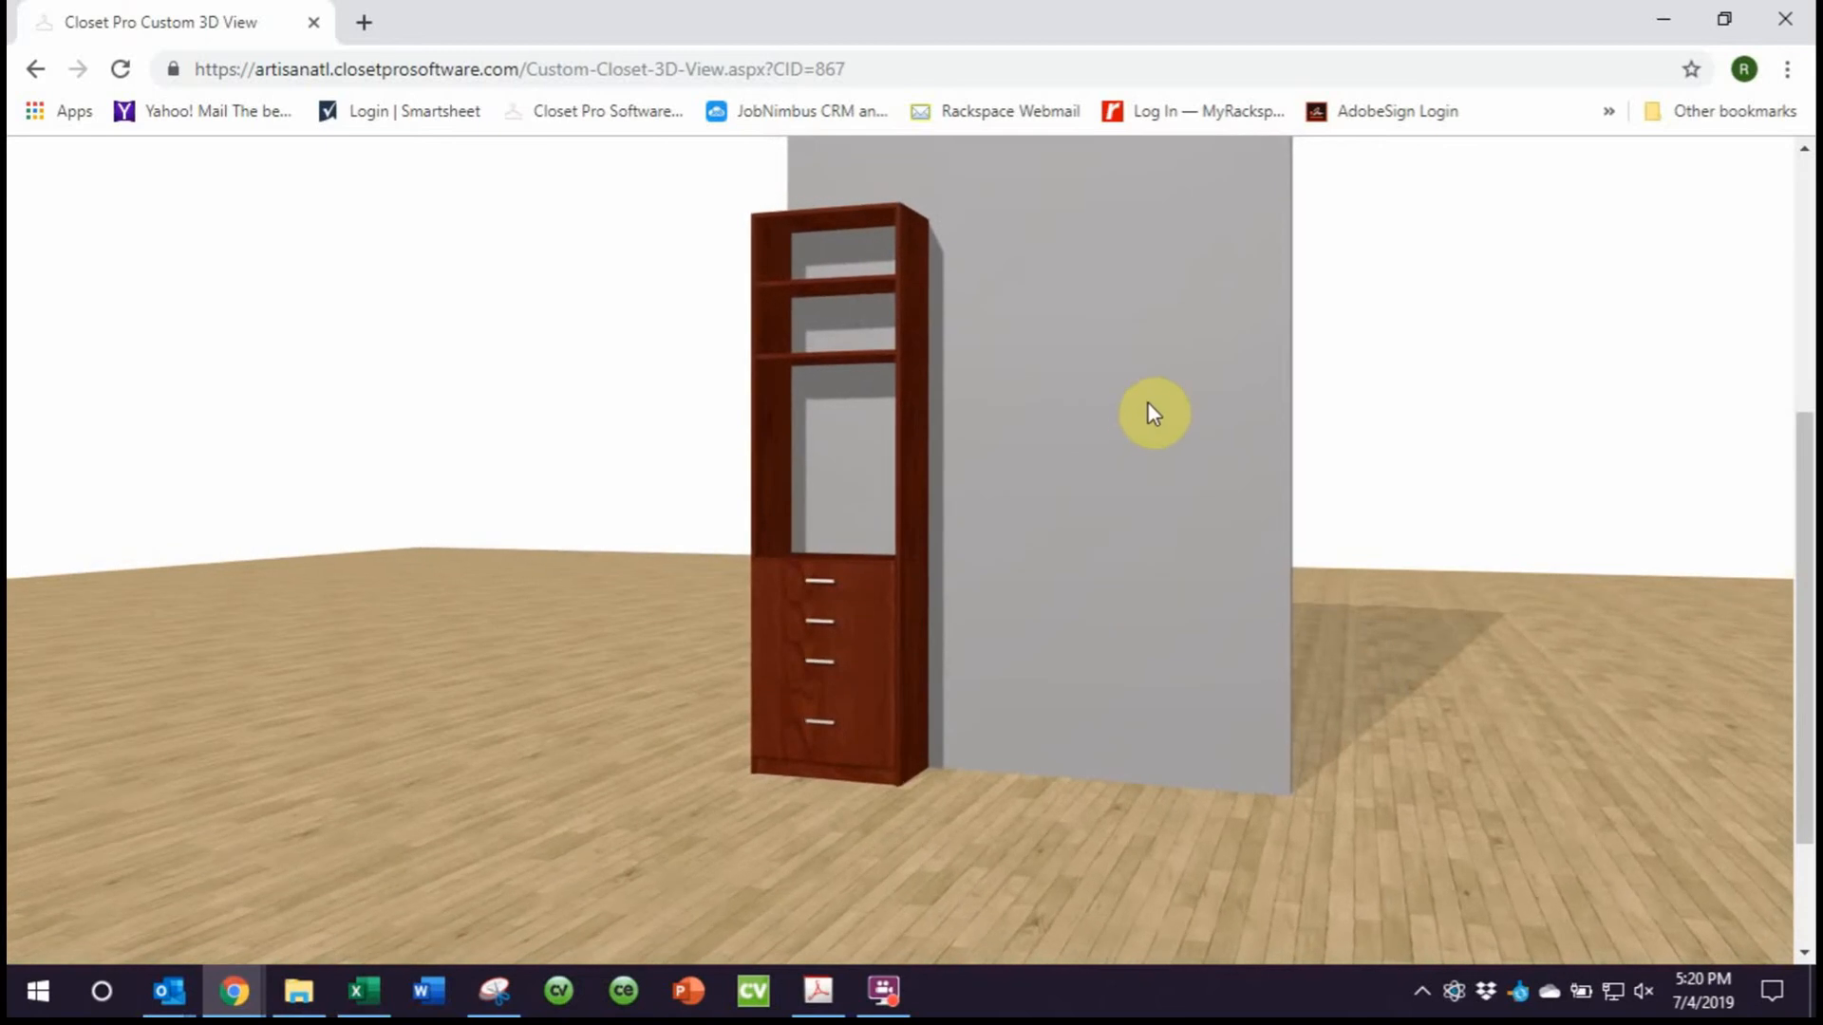
pyautogui.scroll(5, 1151, 407)
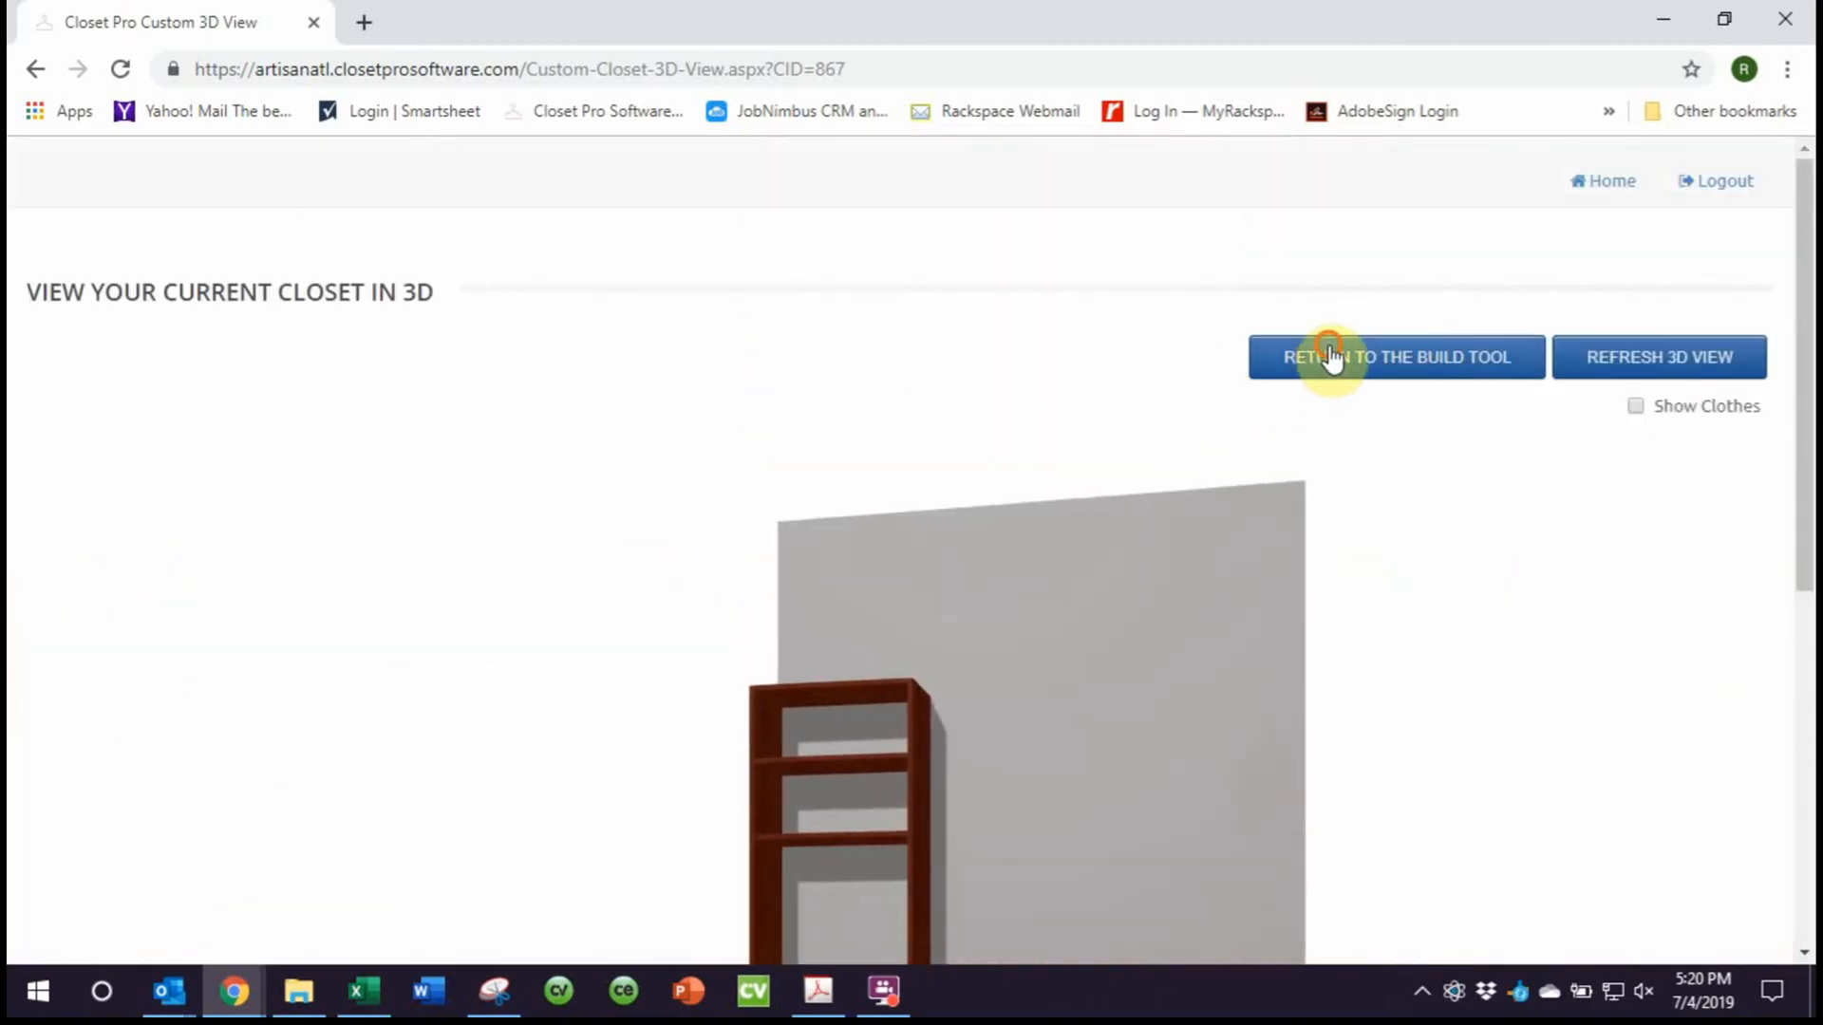
pyautogui.click(1330, 357)
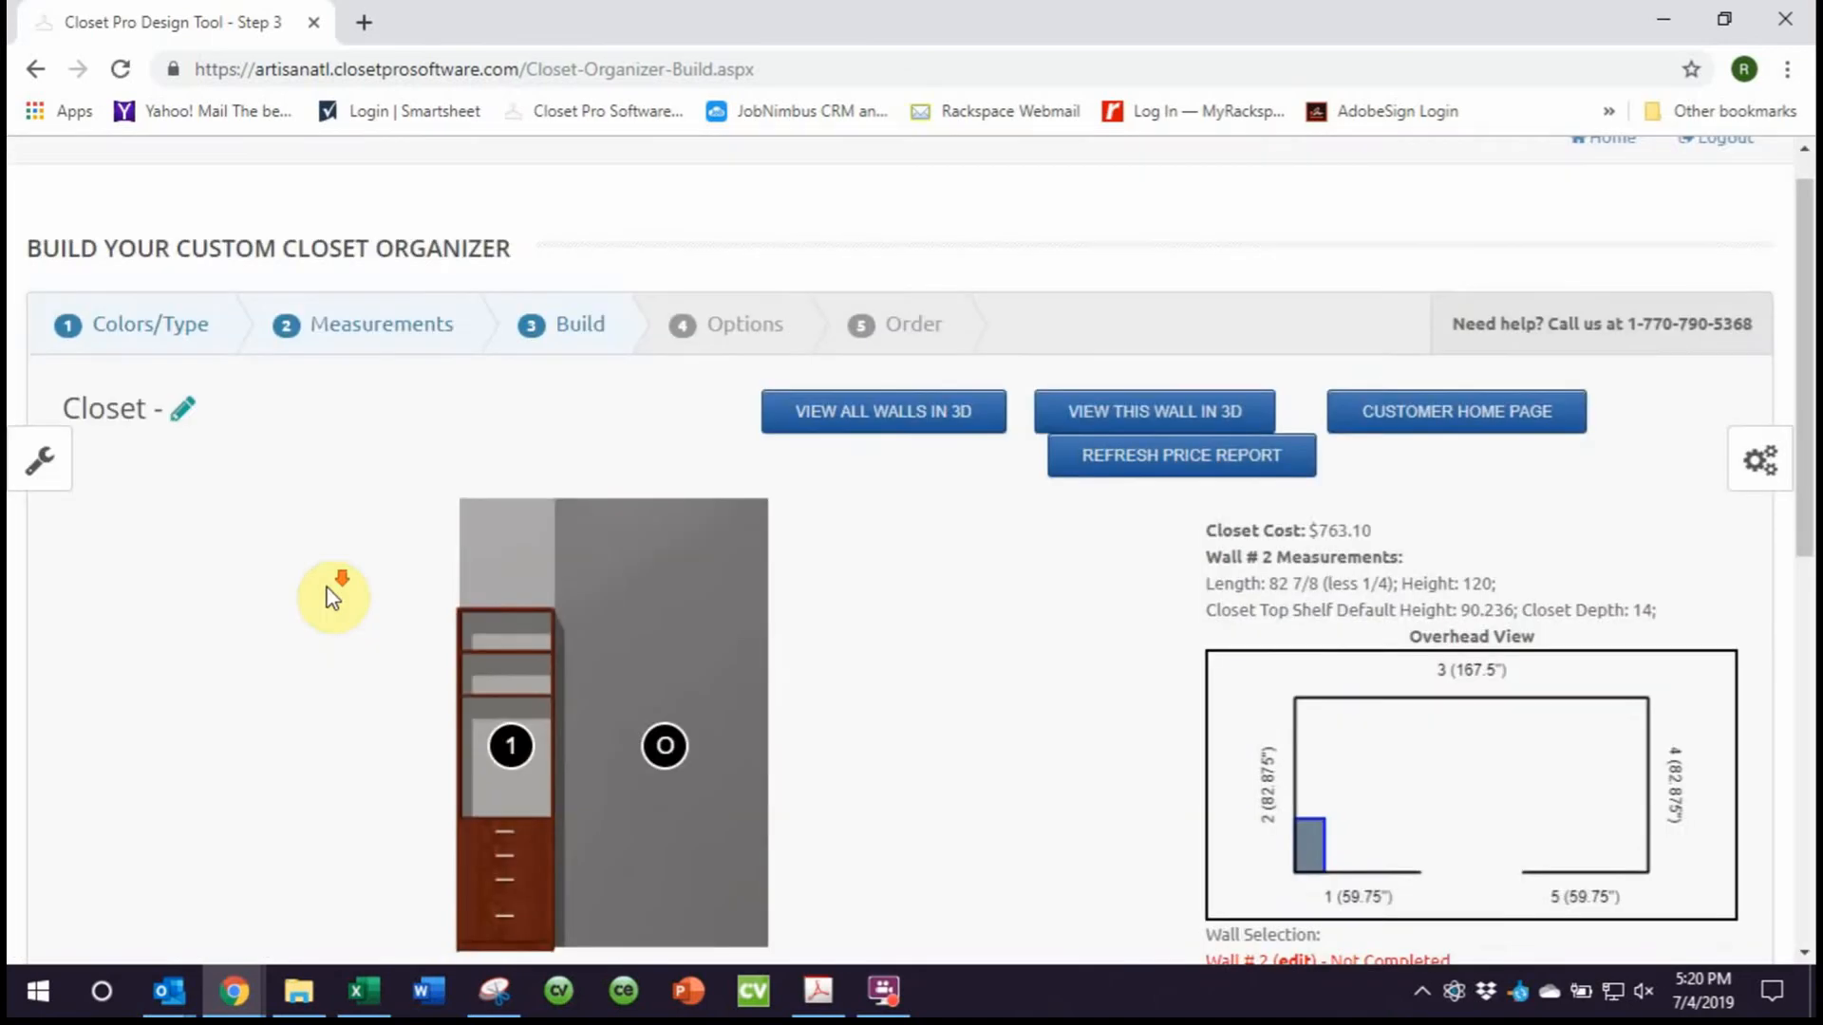
# Open unit 1 for editing, set its base depth to 20 inches and submit the changes
pyautogui.scroll(-1, 318, 582)
pyautogui.click(506, 613)
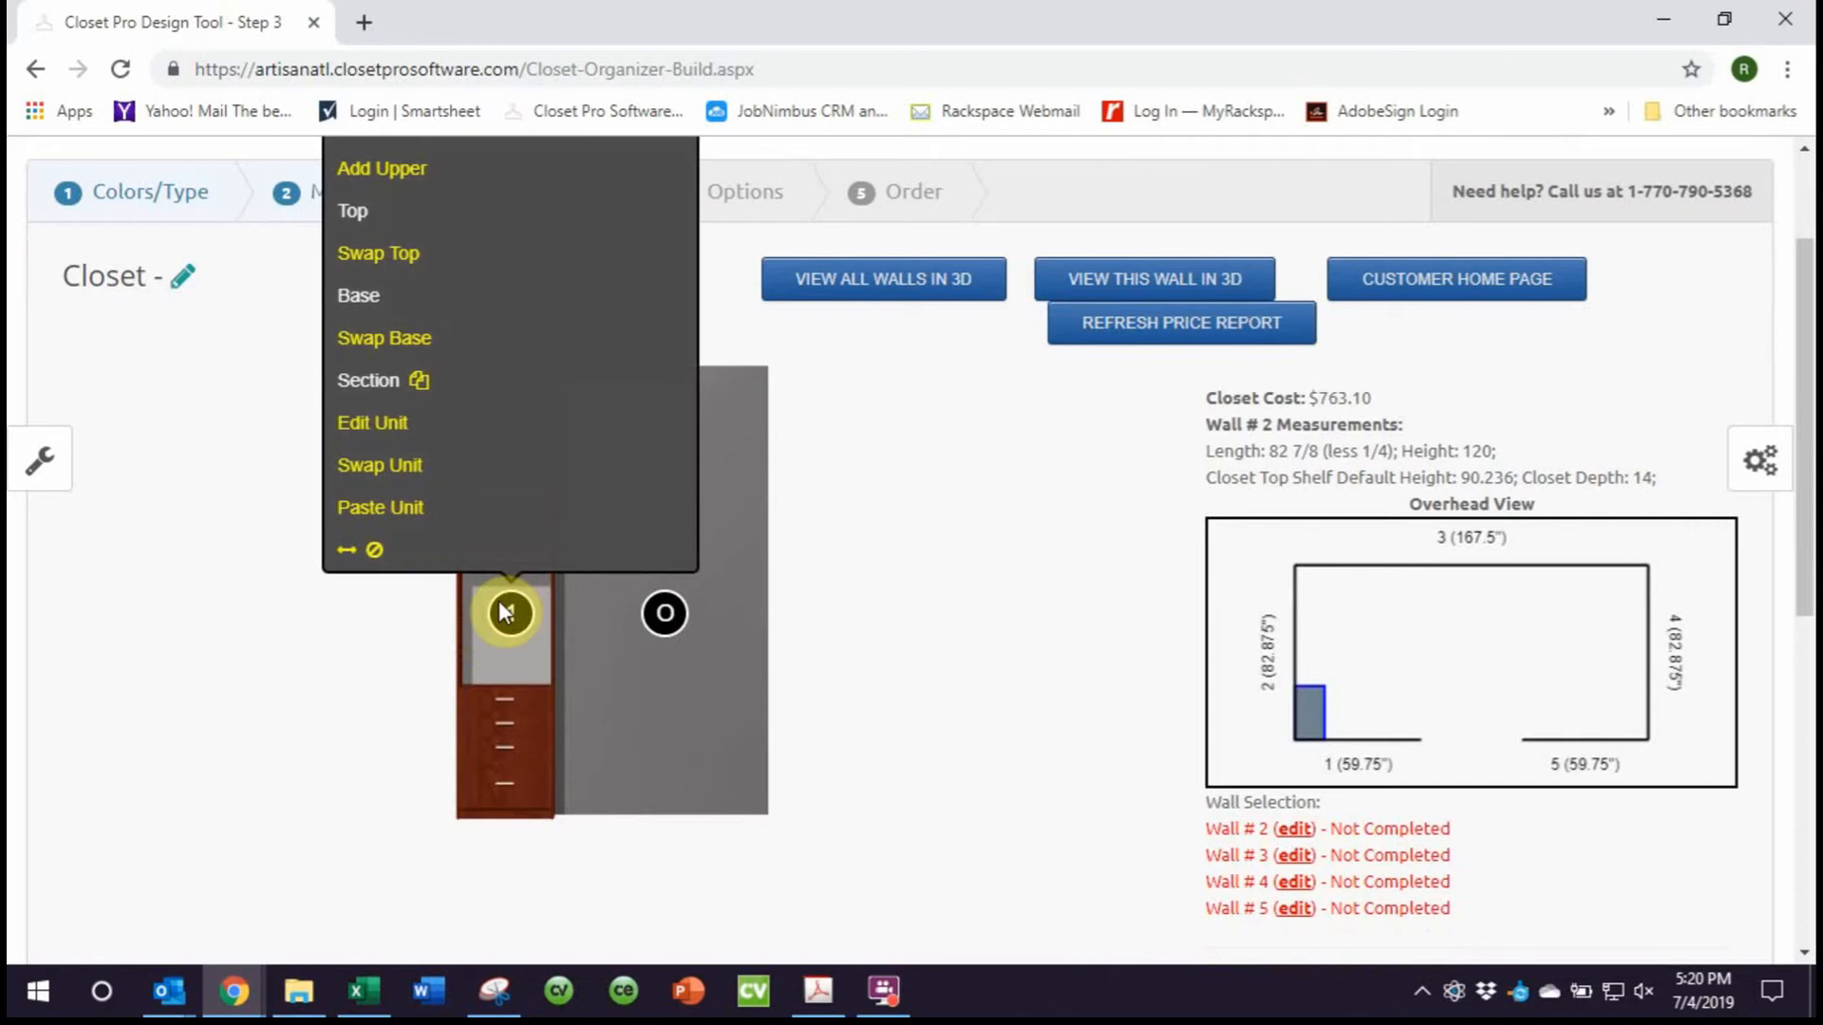
pyautogui.click(372, 423)
pyautogui.scroll(-2, 627, 698)
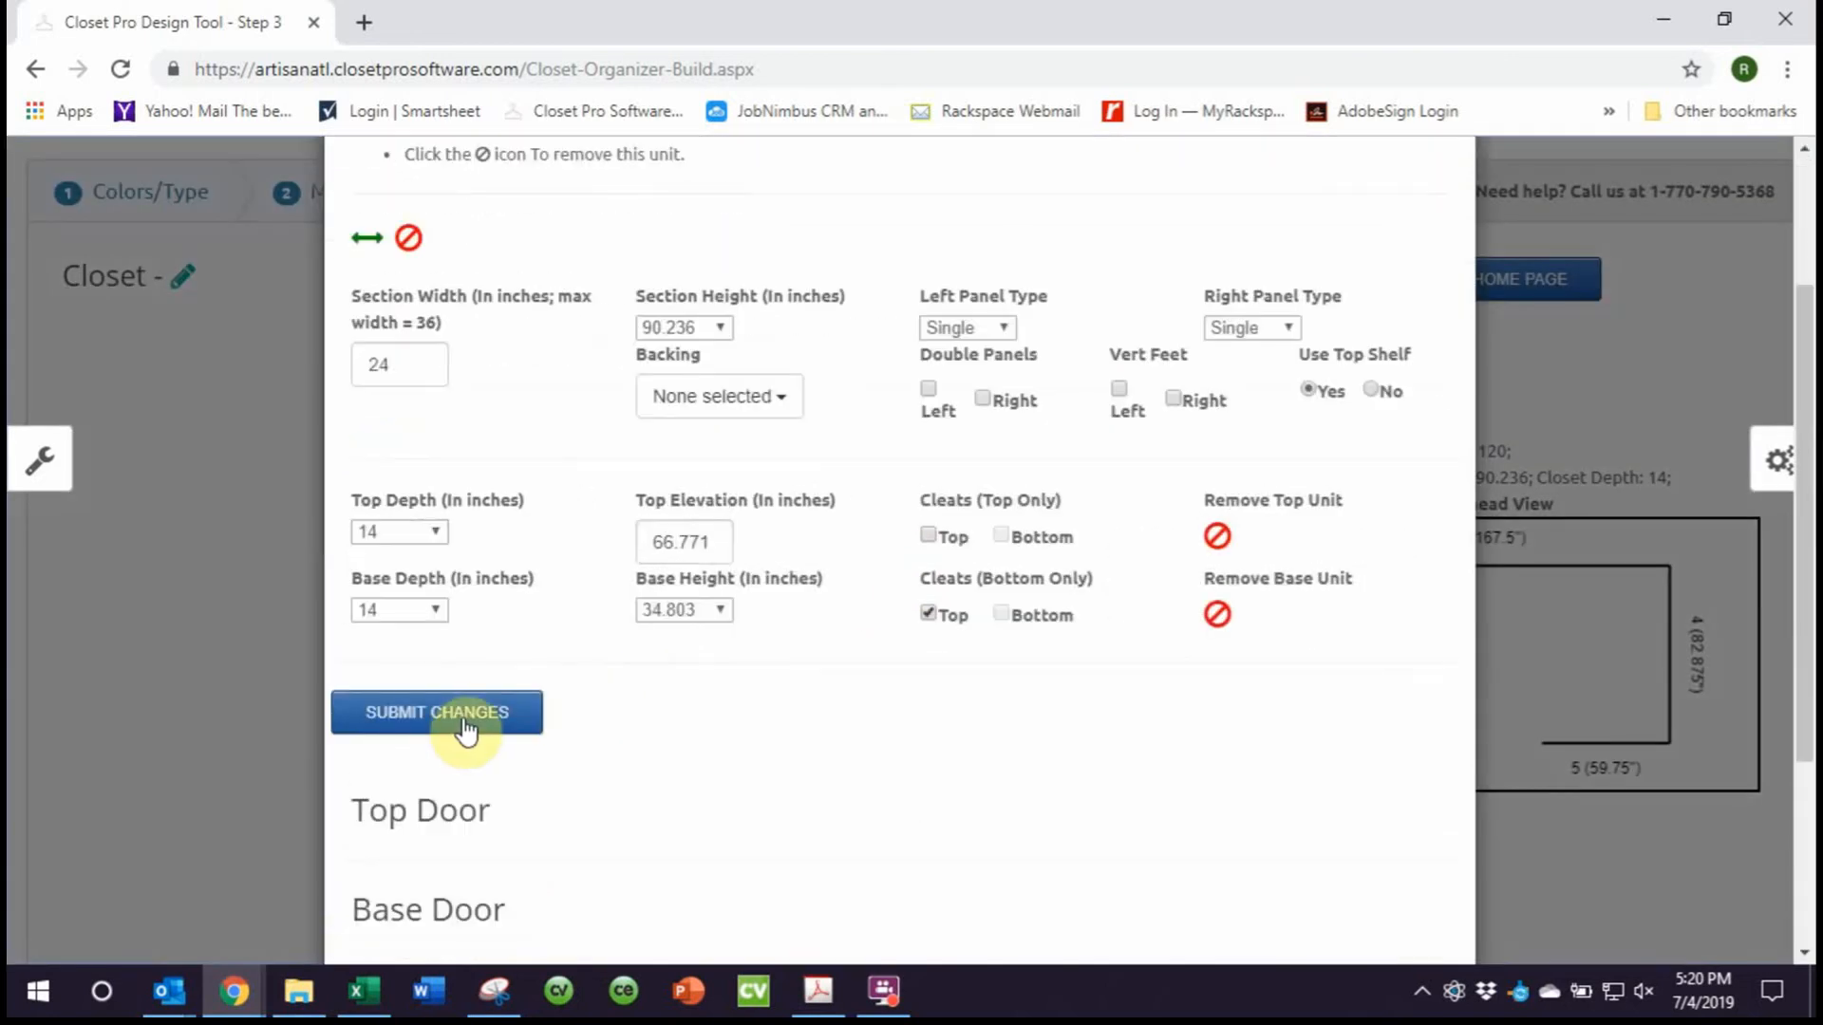
pyautogui.click(423, 610)
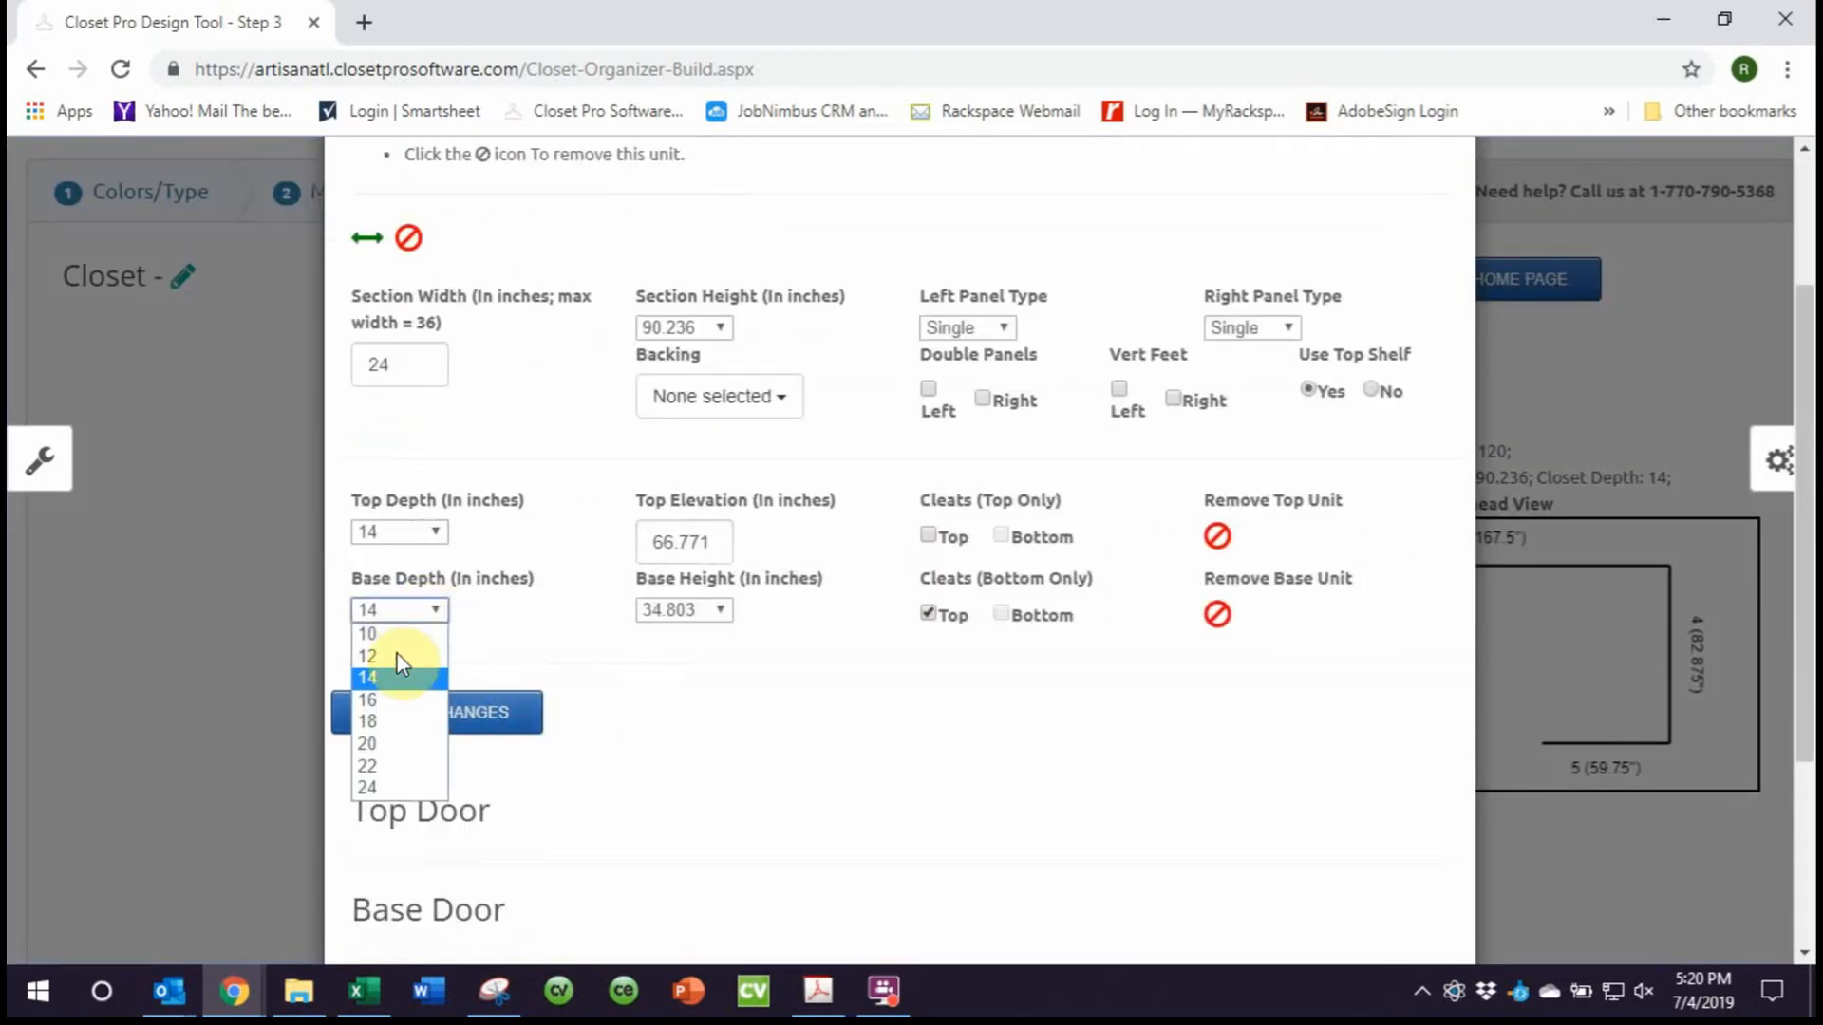
pyautogui.click(394, 743)
pyautogui.click(475, 712)
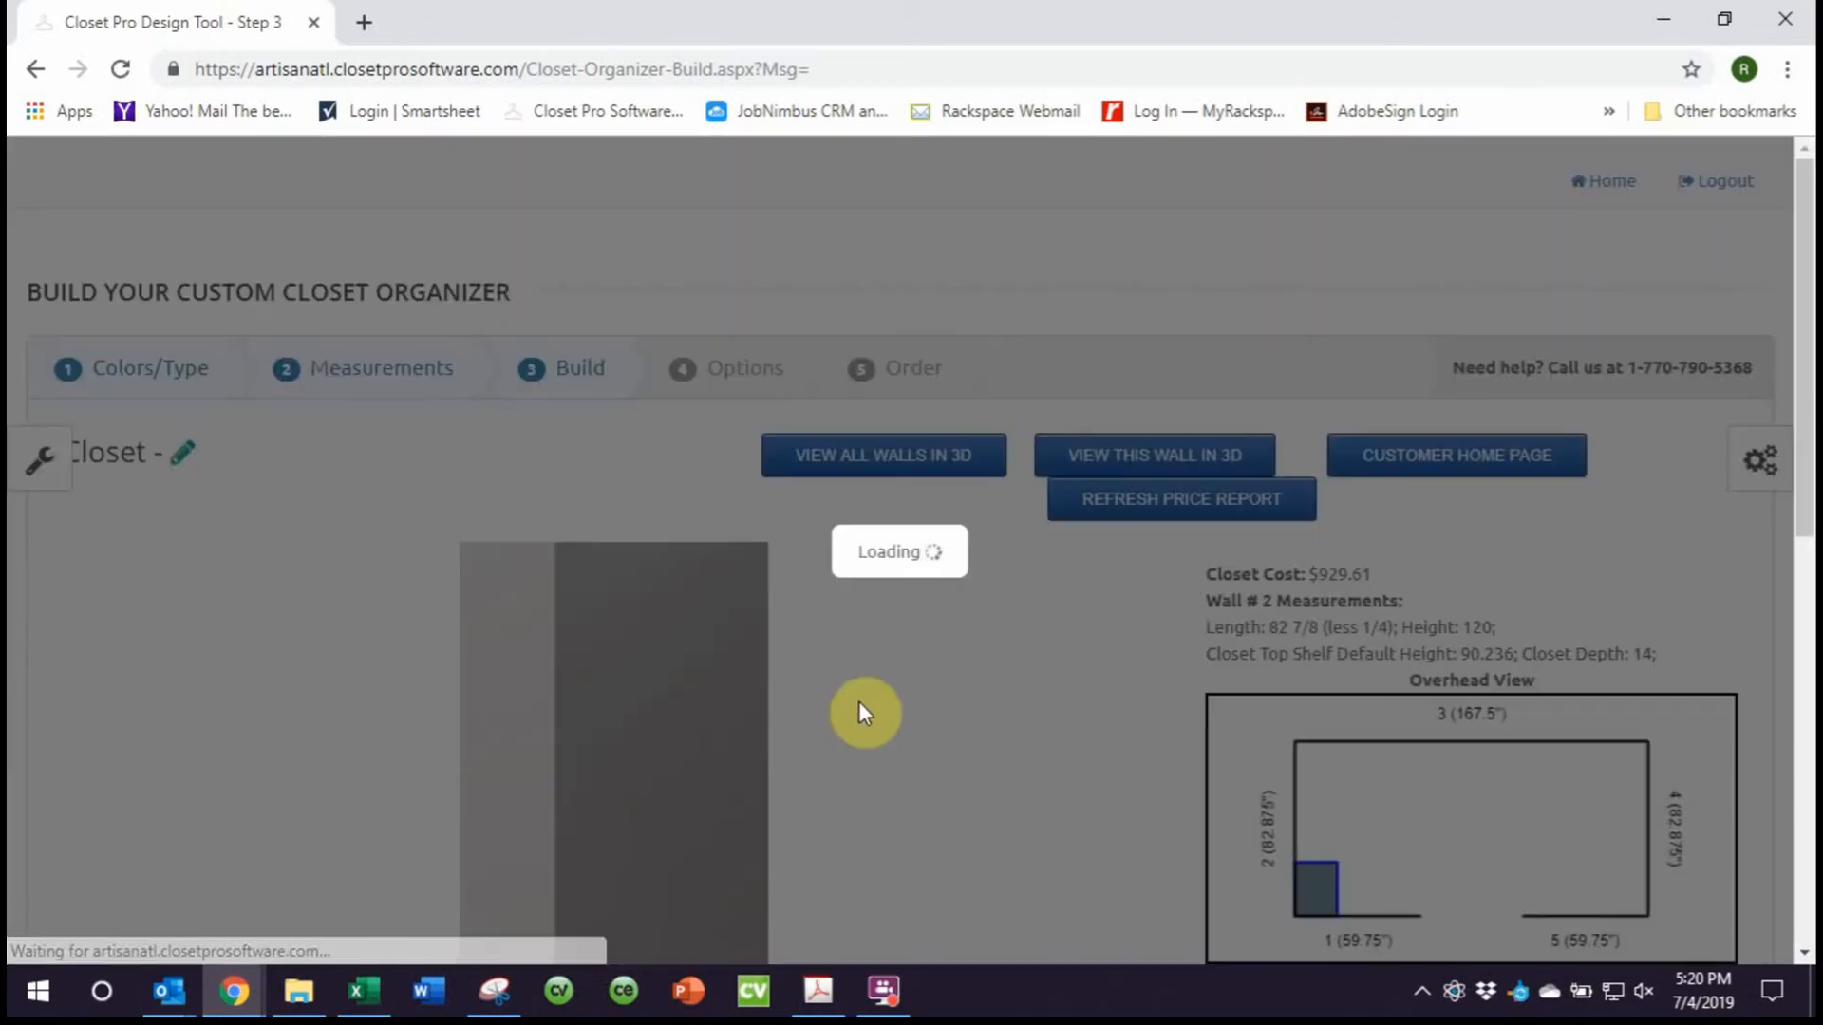
# View wall 2 in 3D to examine the side panels with the deeper drawer base, and return to the build tool
pyautogui.scroll(-1, 895, 699)
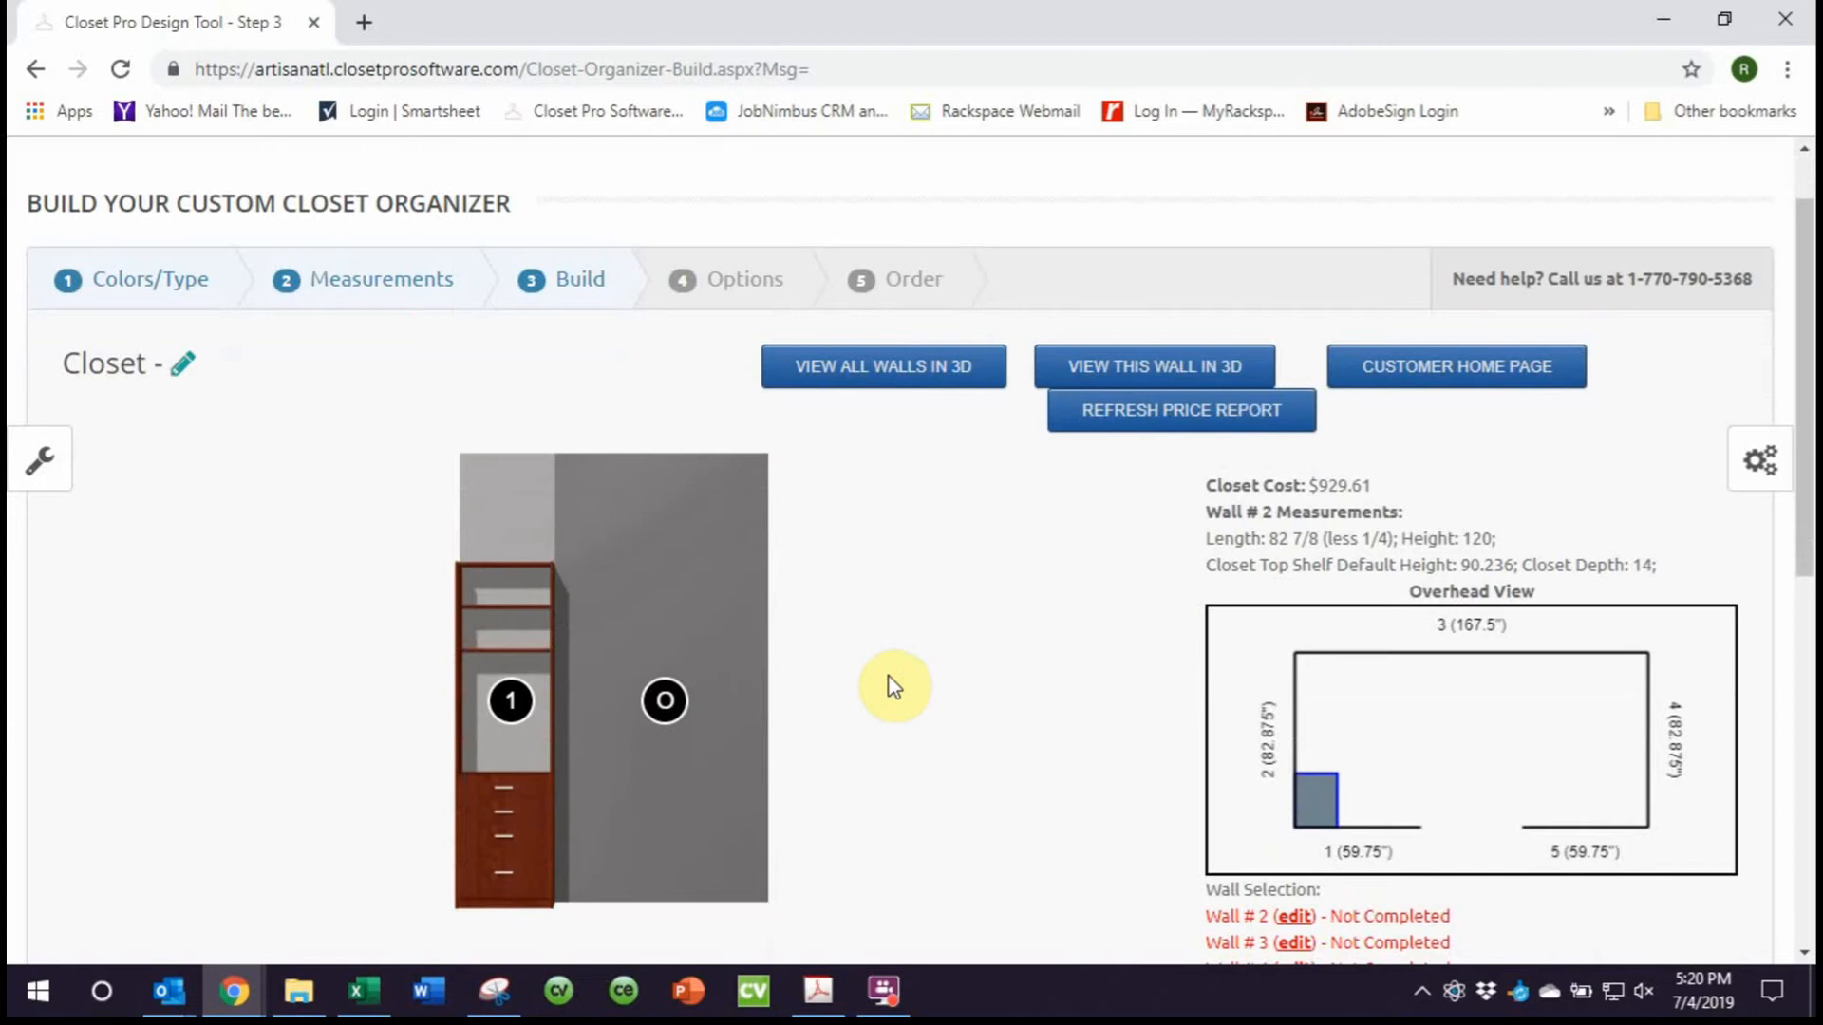
pyautogui.click(1118, 378)
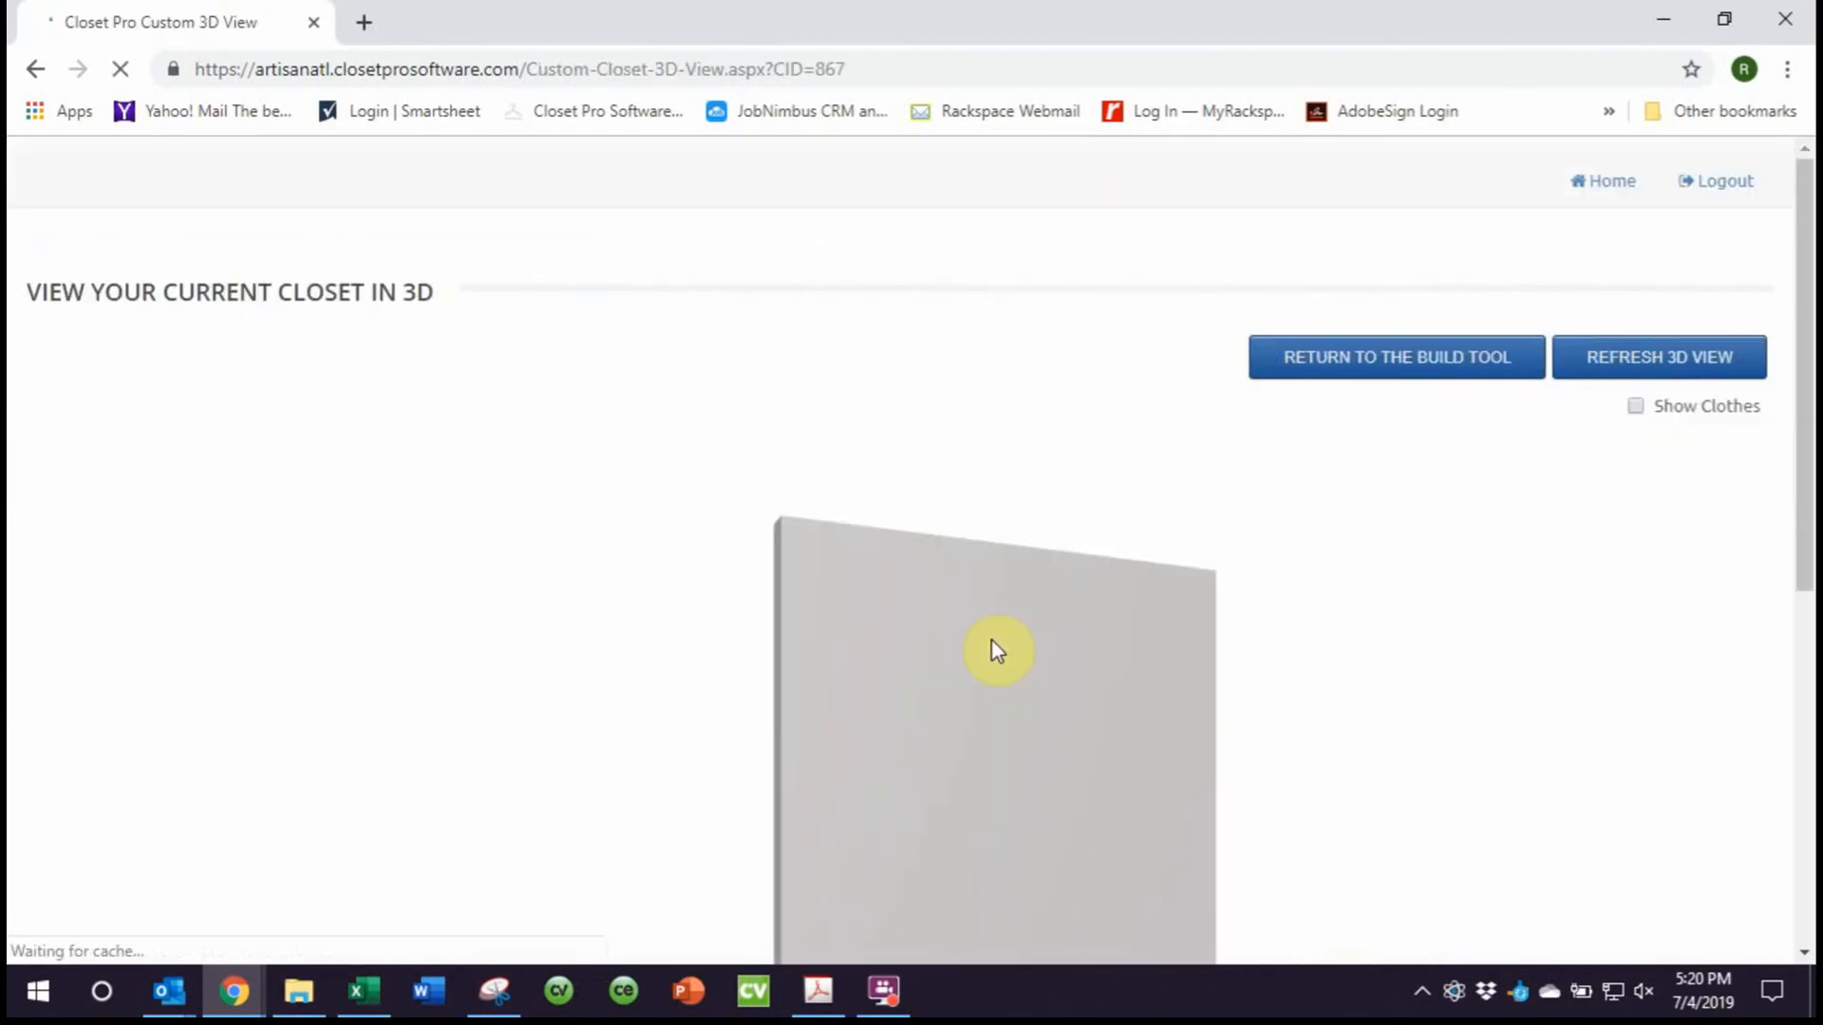
pyautogui.scroll(-4, 991, 639)
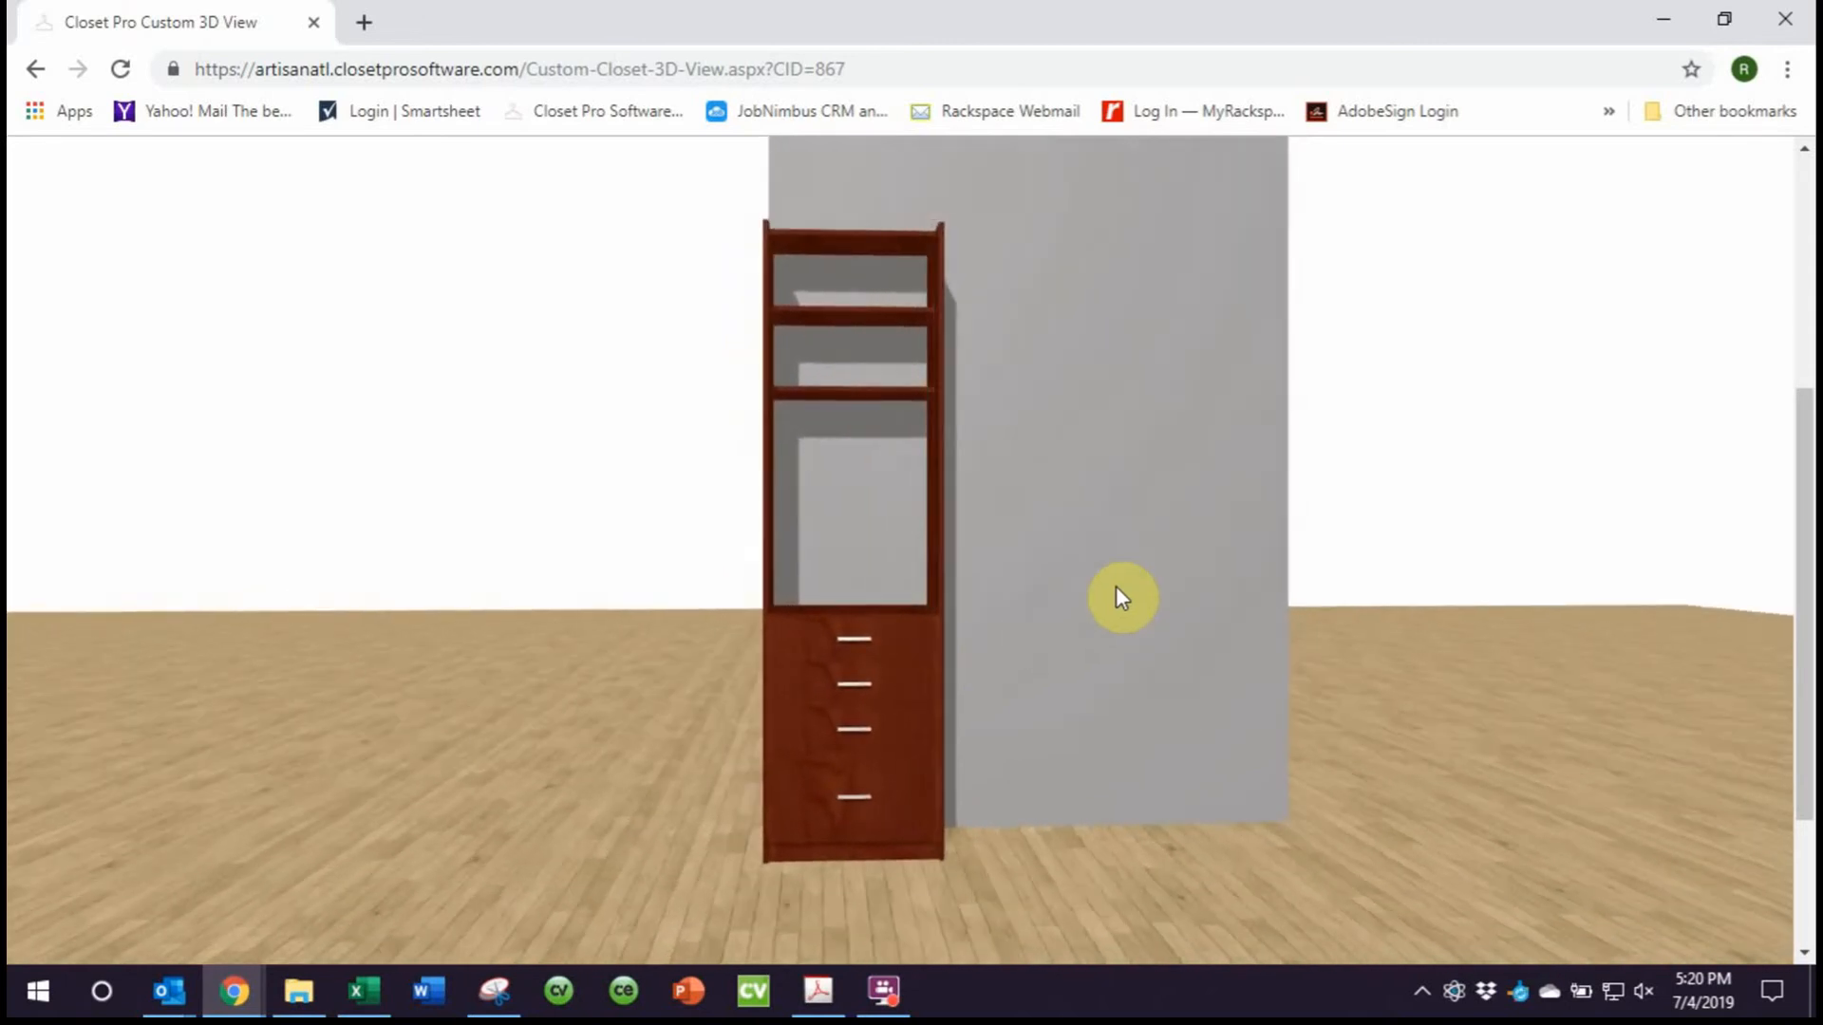
pyautogui.scroll(2, 1121, 578)
pyautogui.scroll(3, 1127, 570)
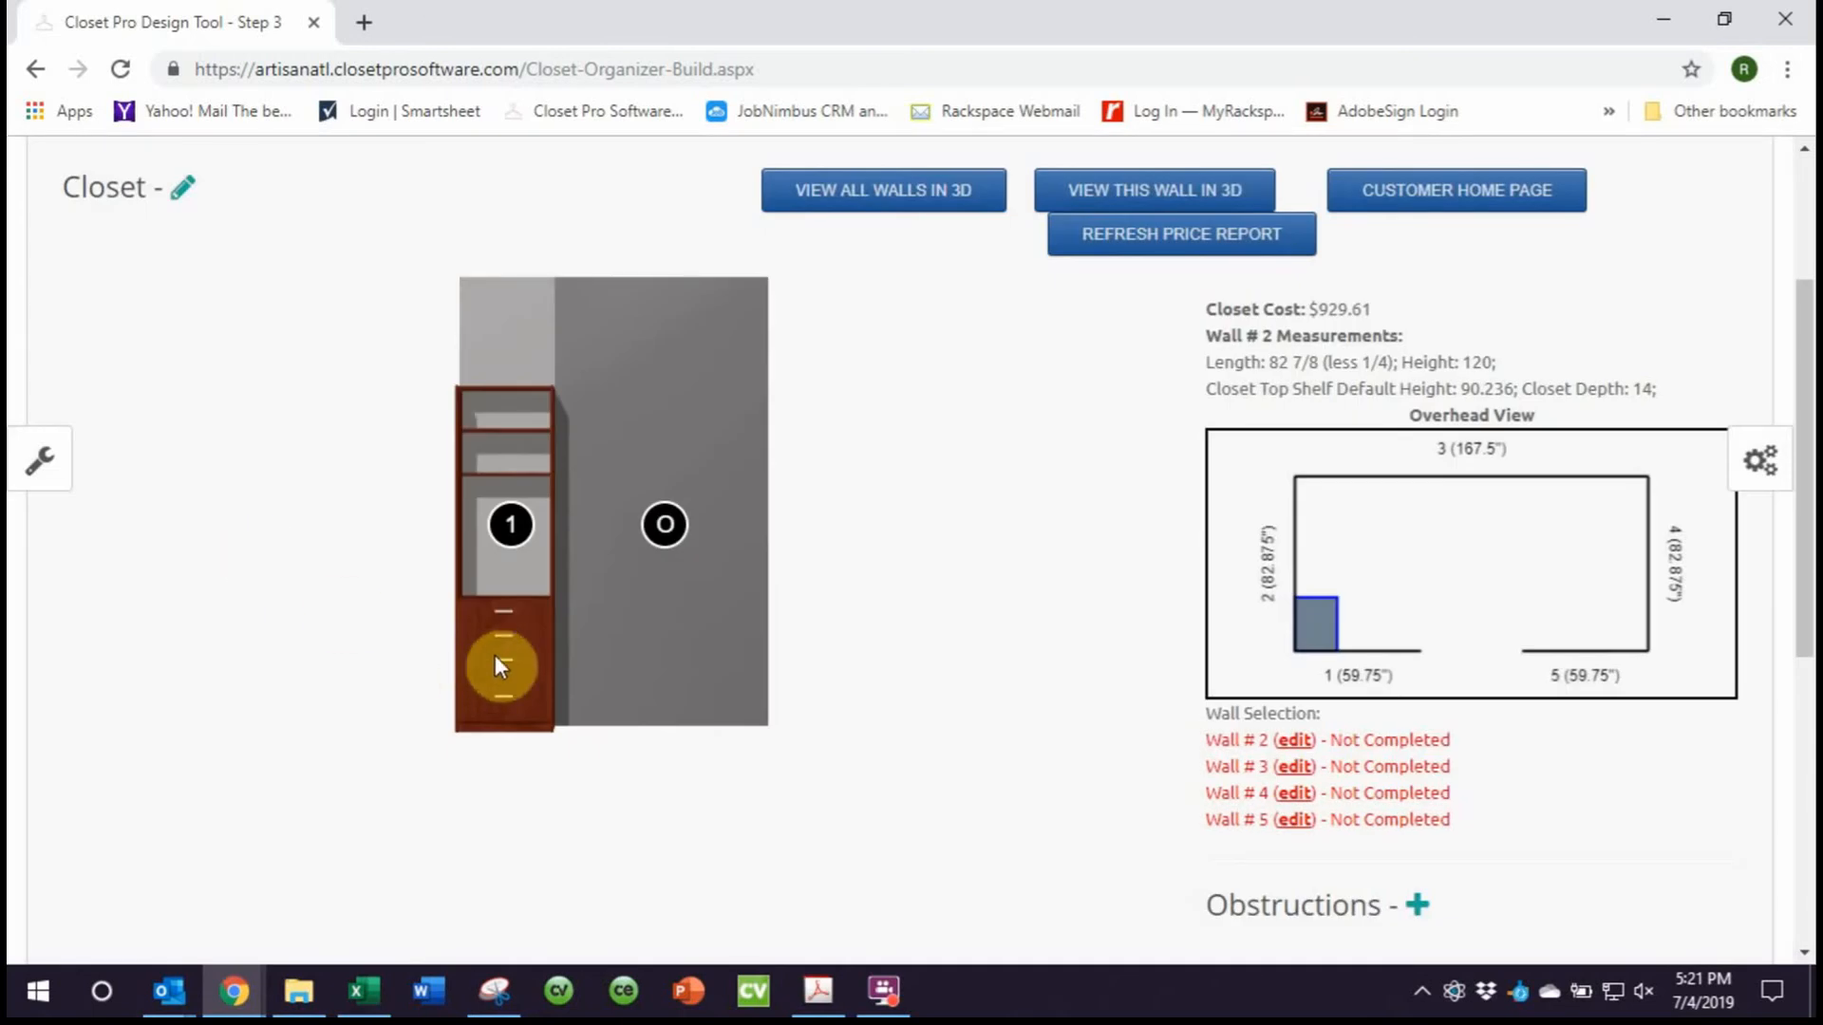
# Set unit 1's left and right panel types to Stacked and submit the changes
pyautogui.click(547, 585)
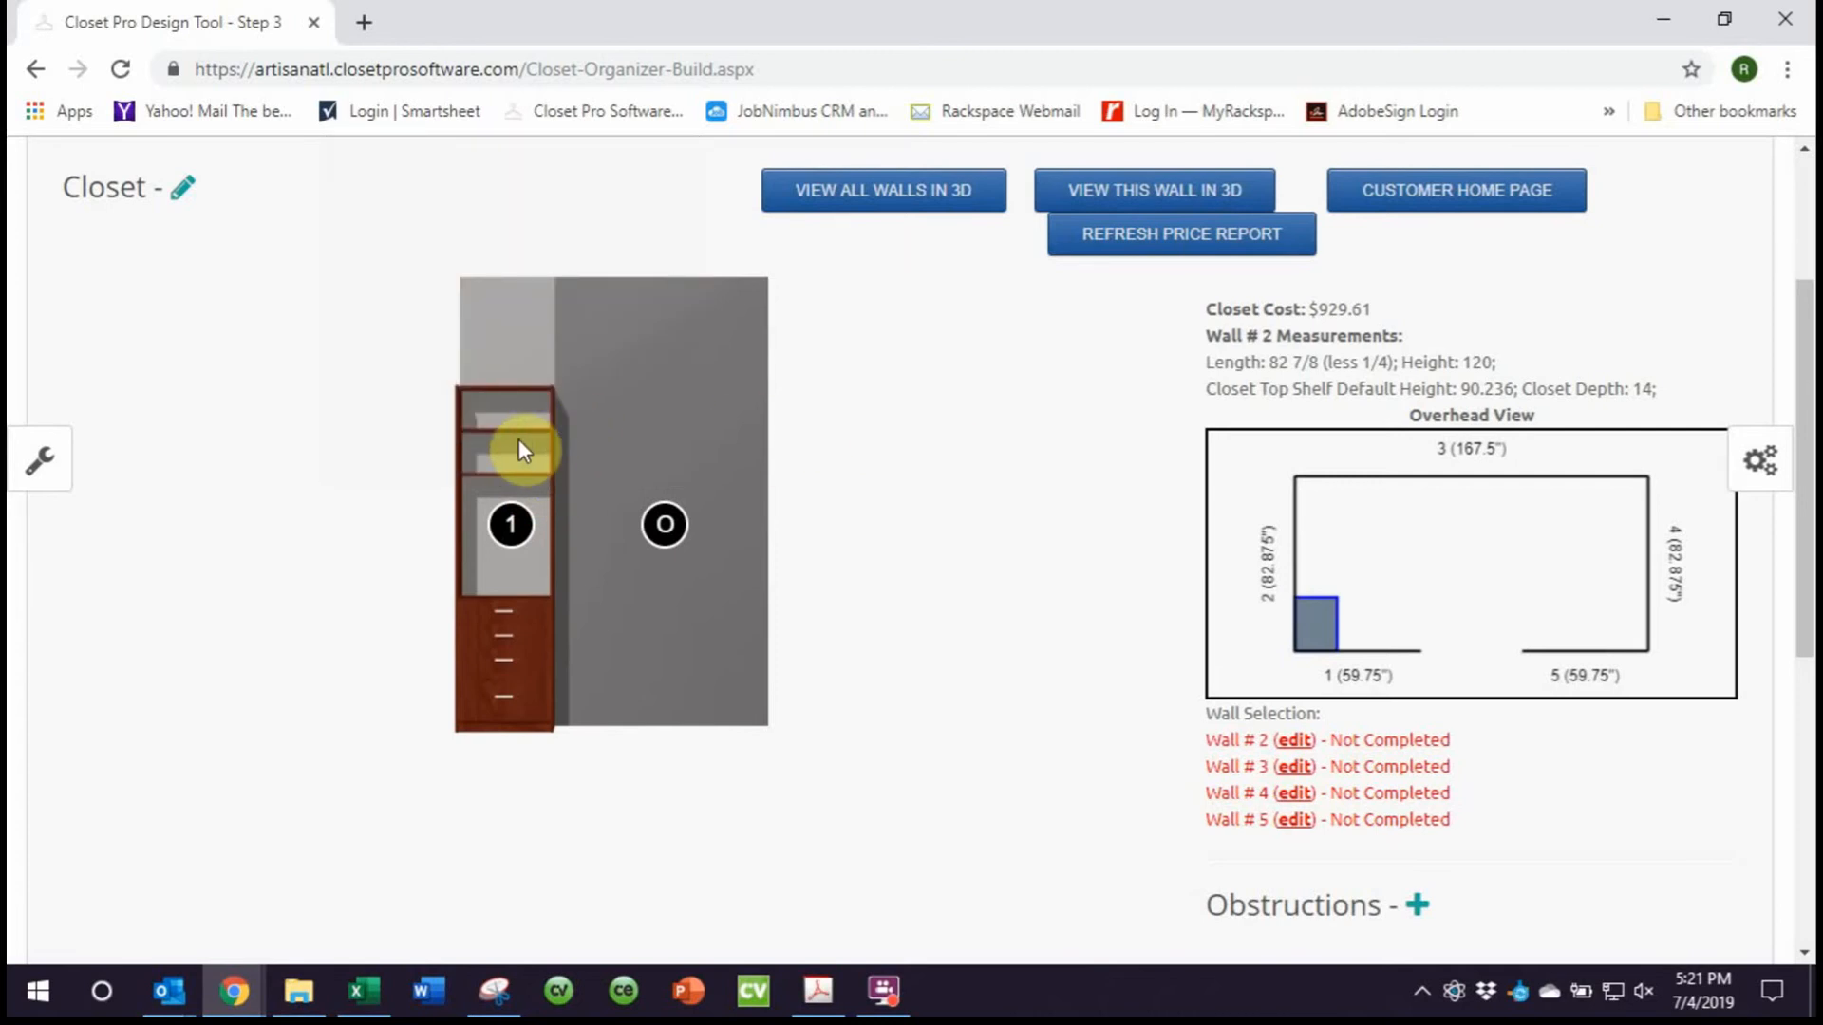
pyautogui.click(518, 439)
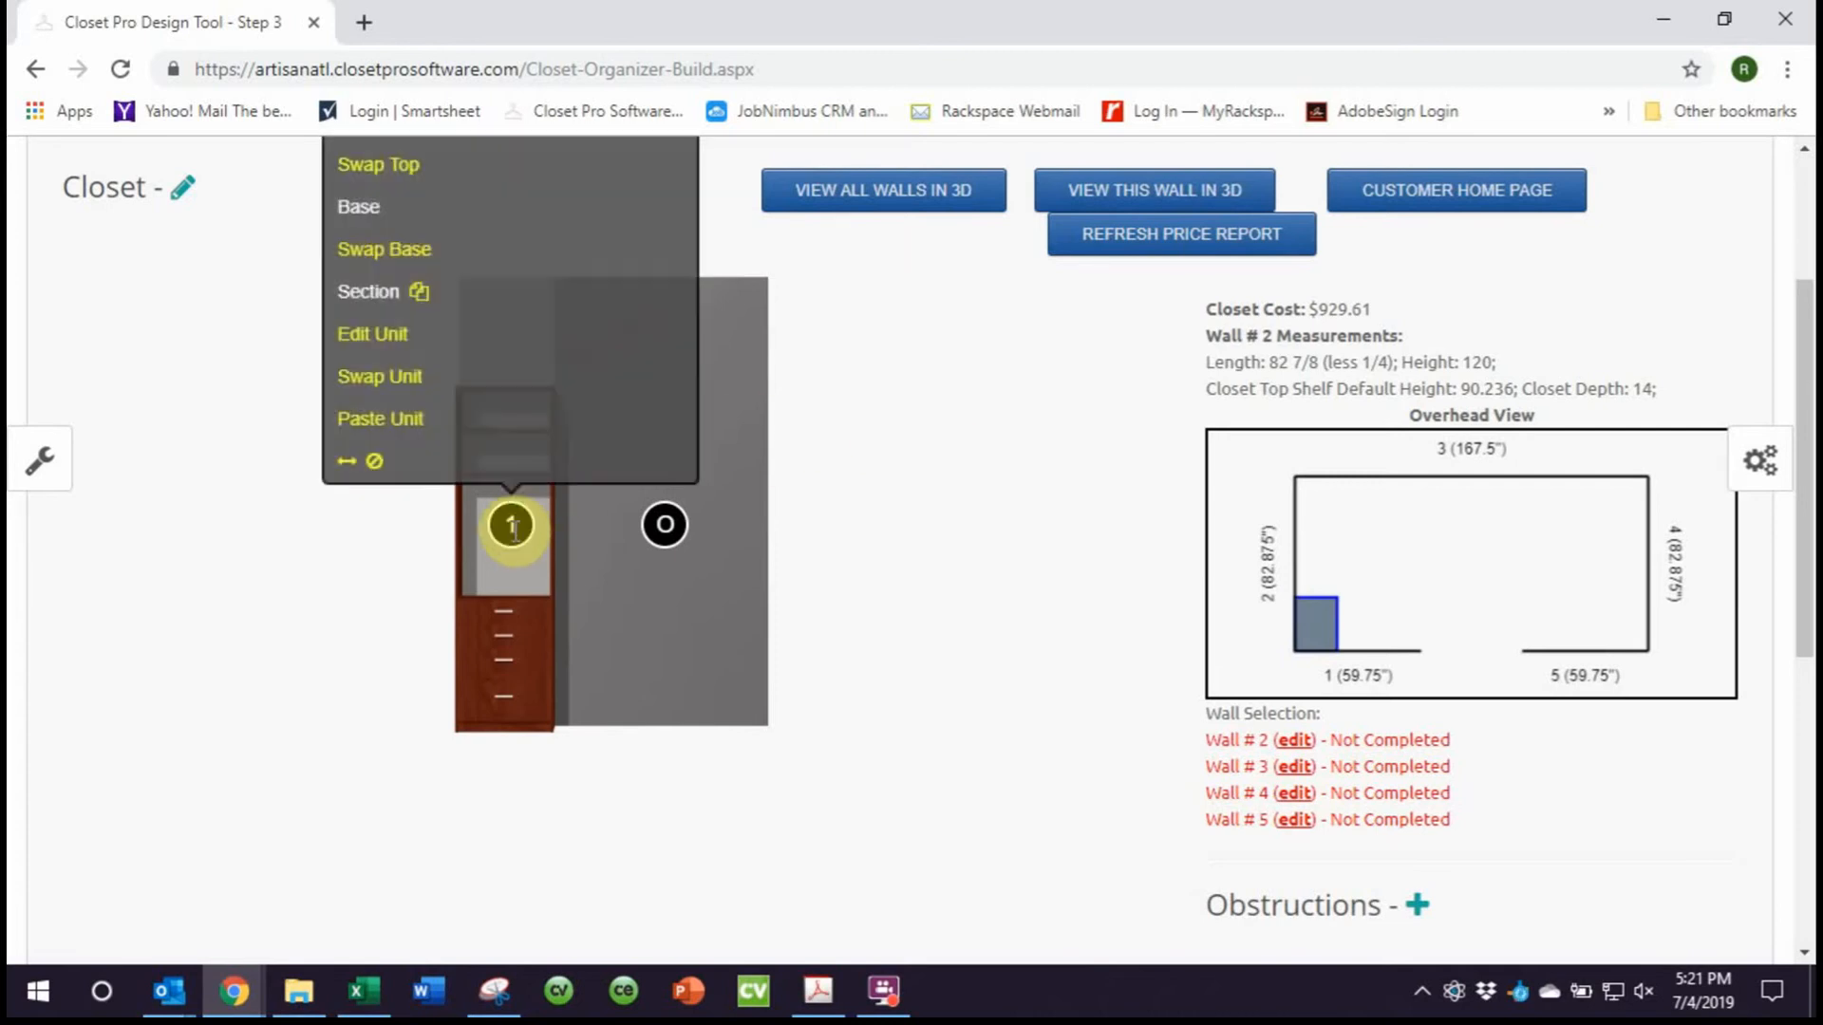
pyautogui.click(380, 336)
pyautogui.click(1004, 549)
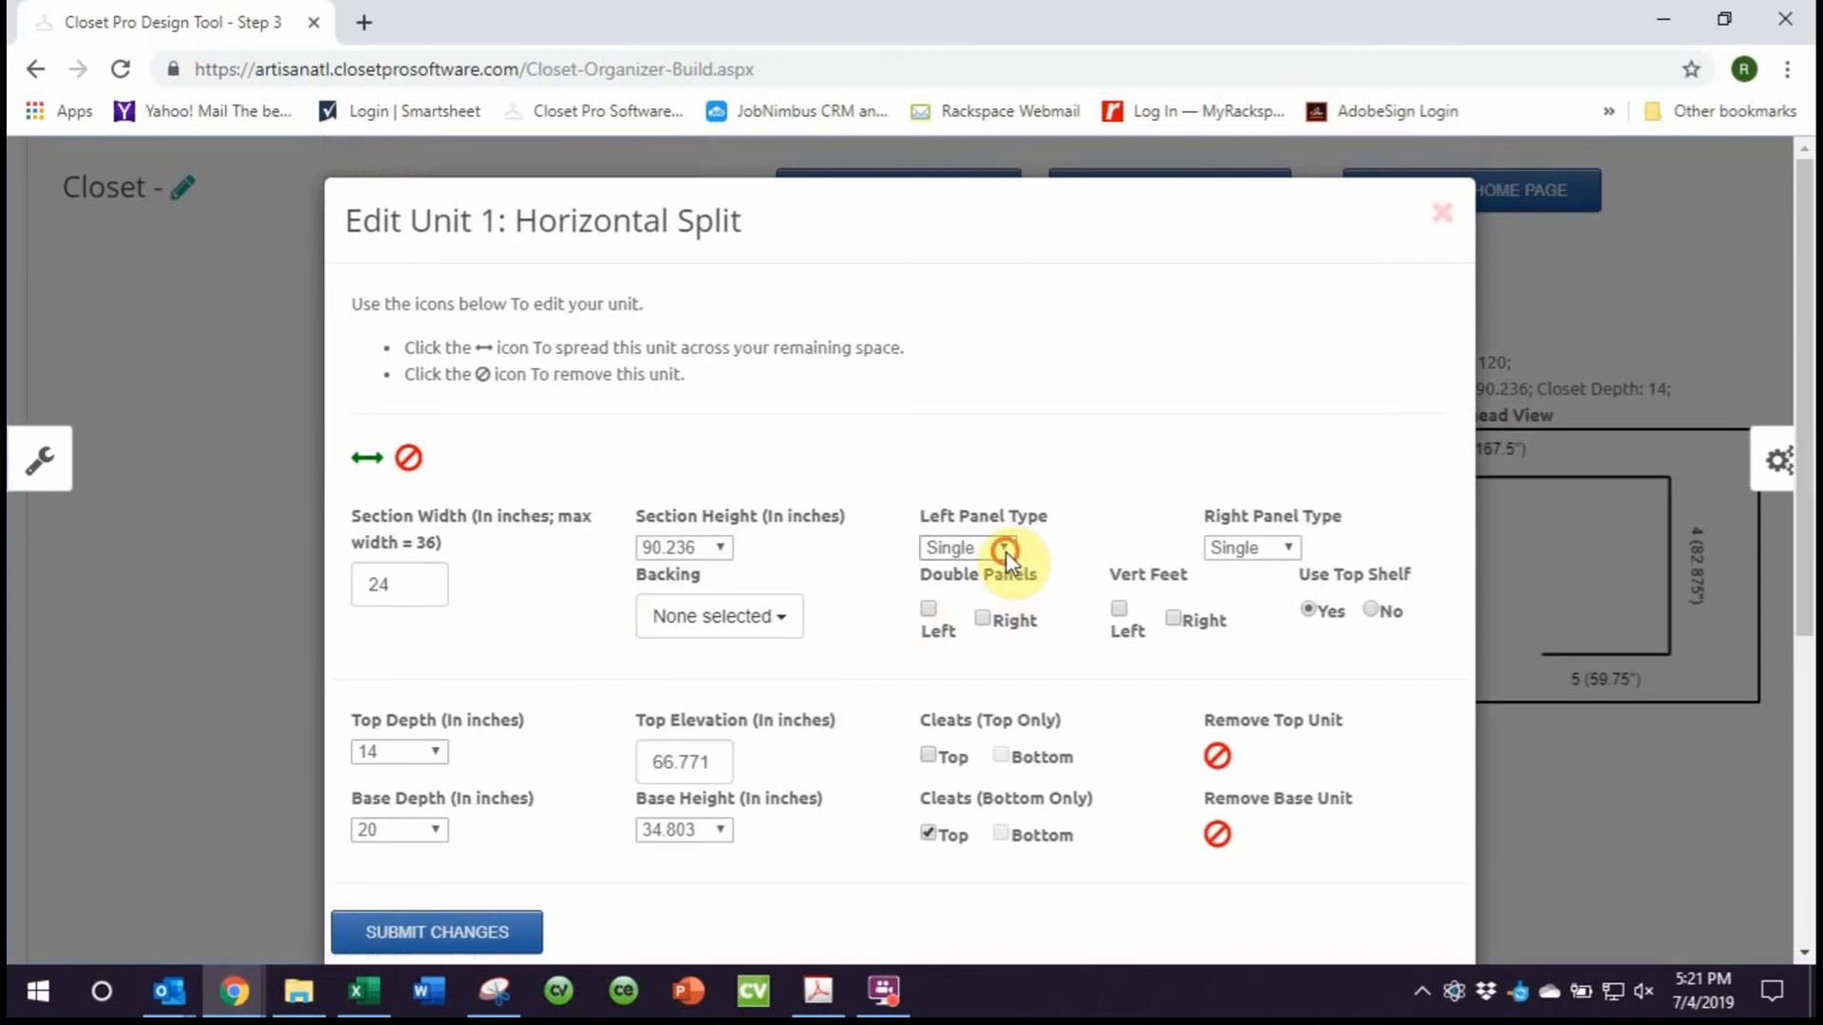
pyautogui.click(988, 594)
pyautogui.click(1253, 549)
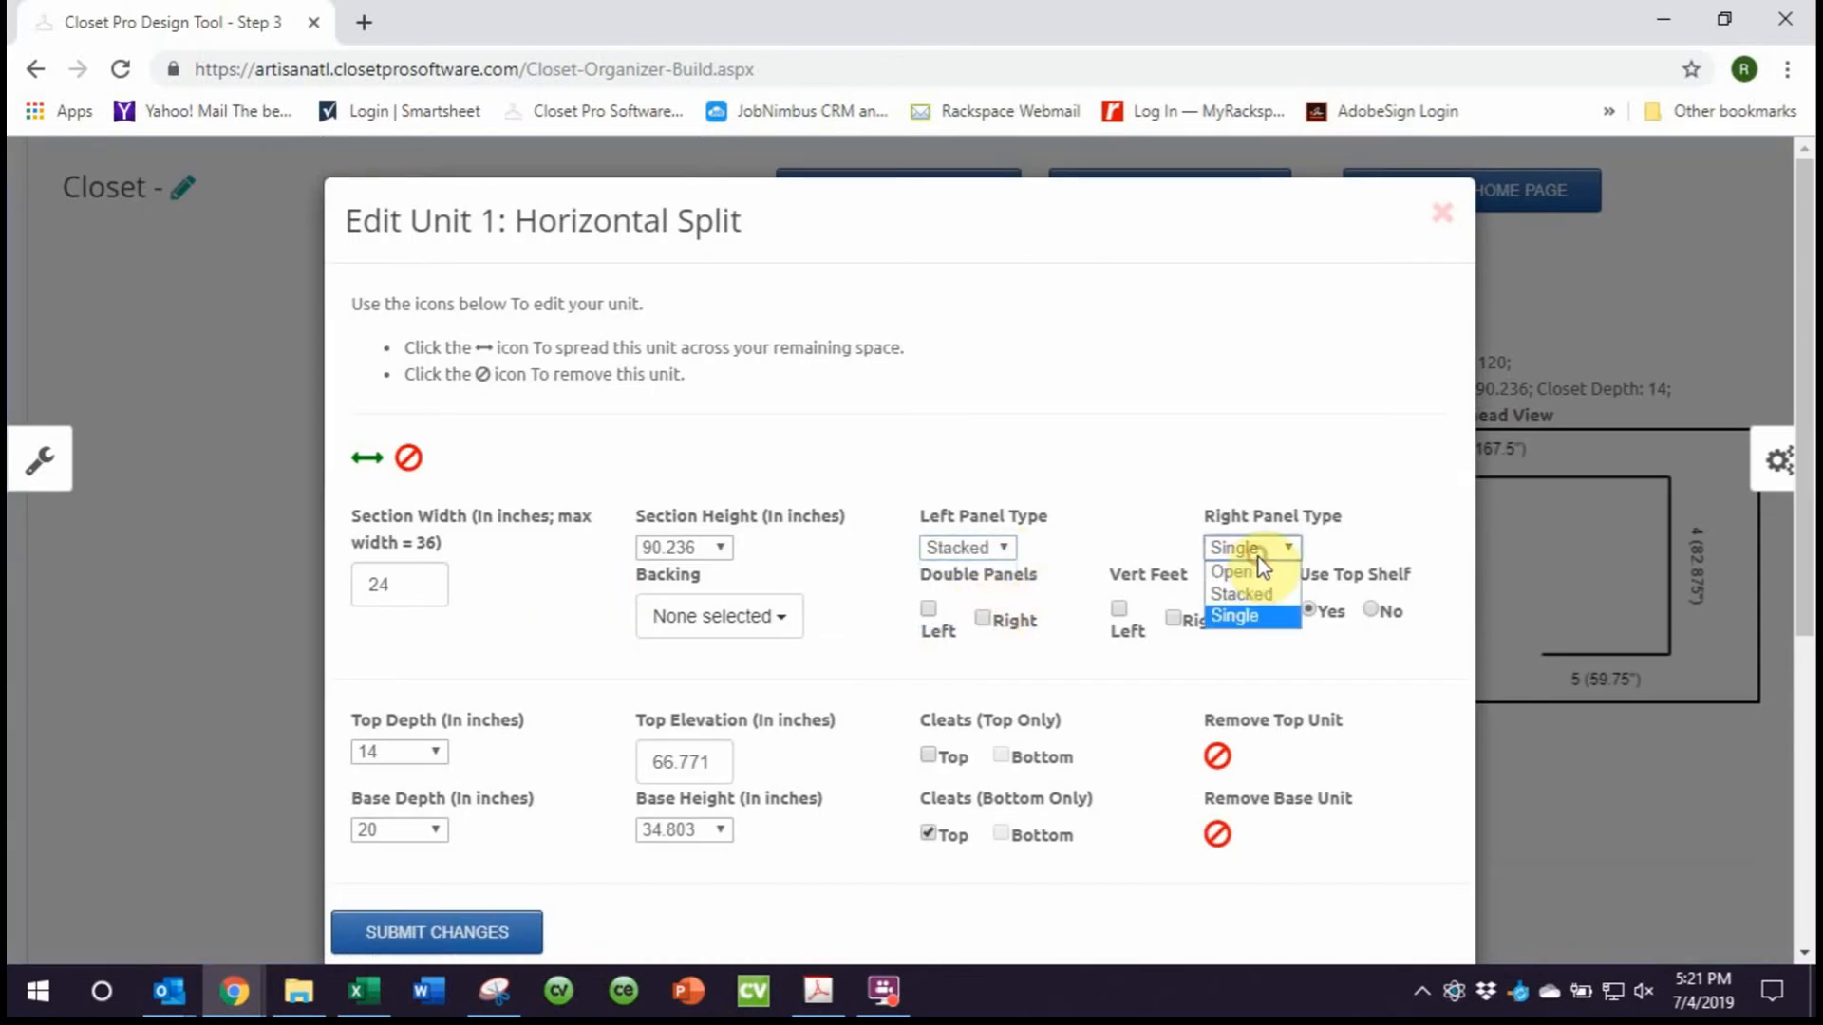
pyautogui.click(1253, 595)
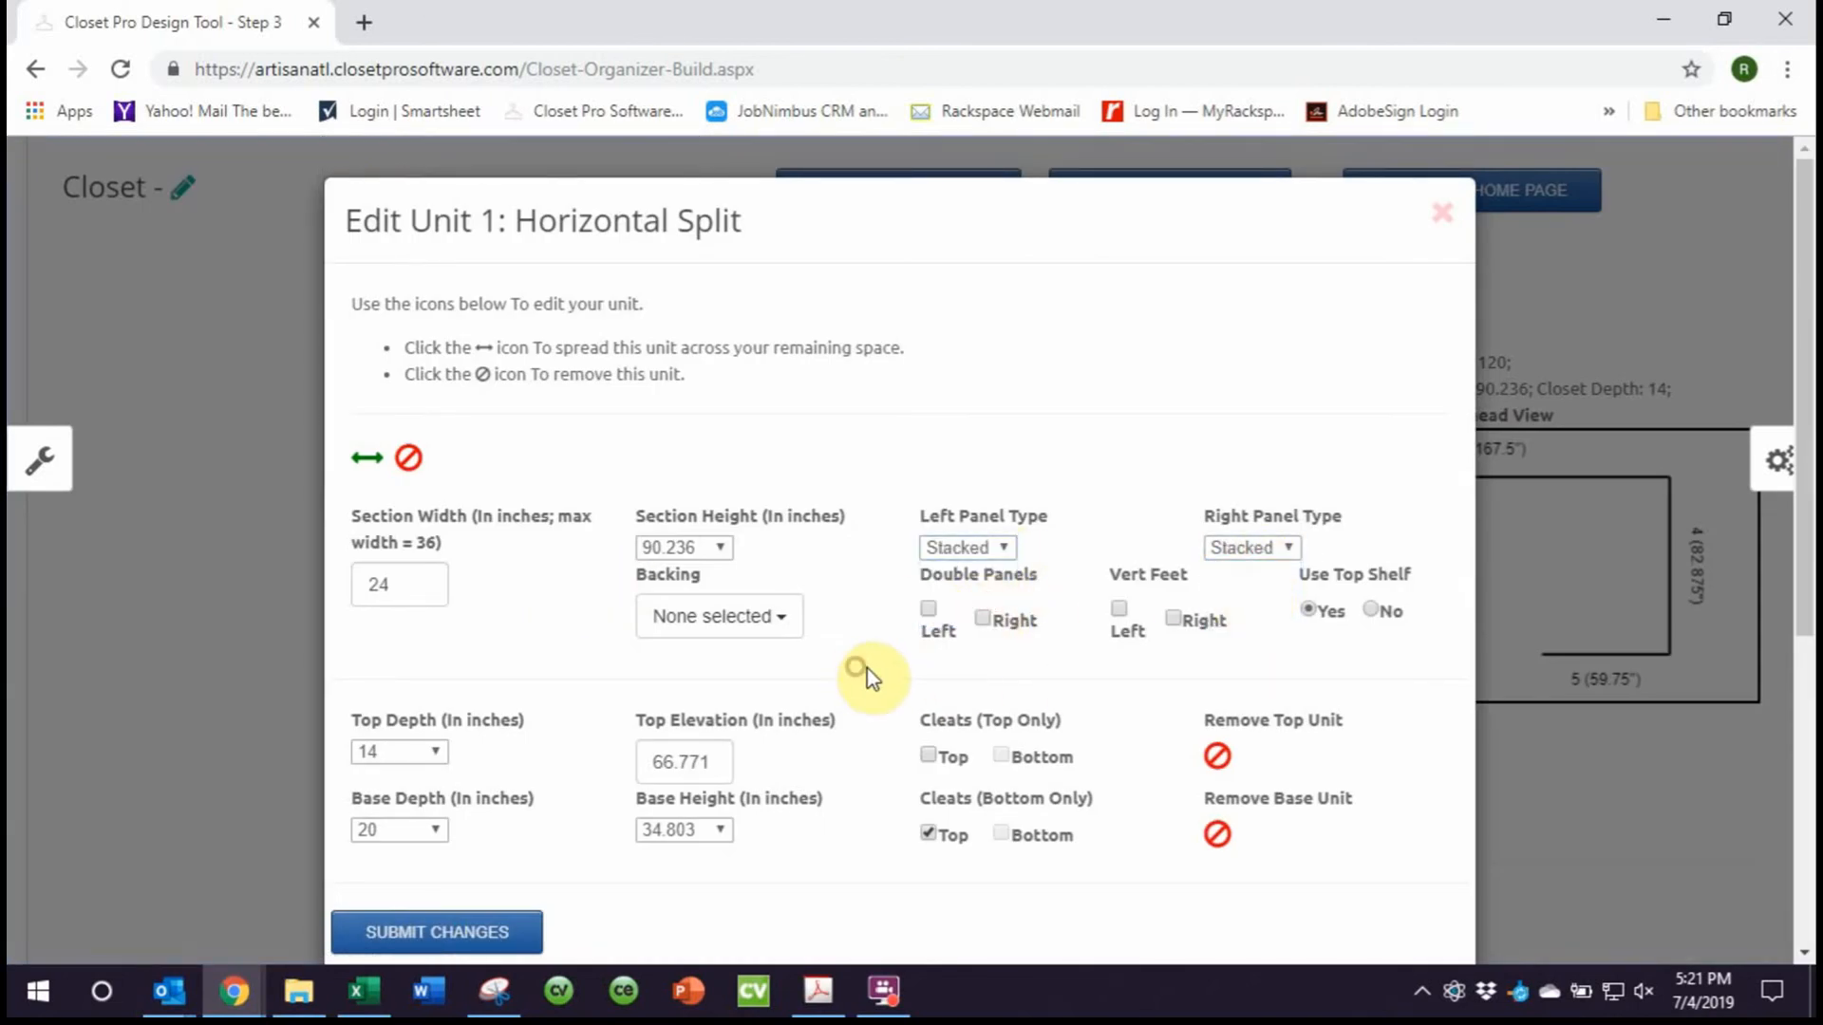
pyautogui.scroll(-3, 879, 665)
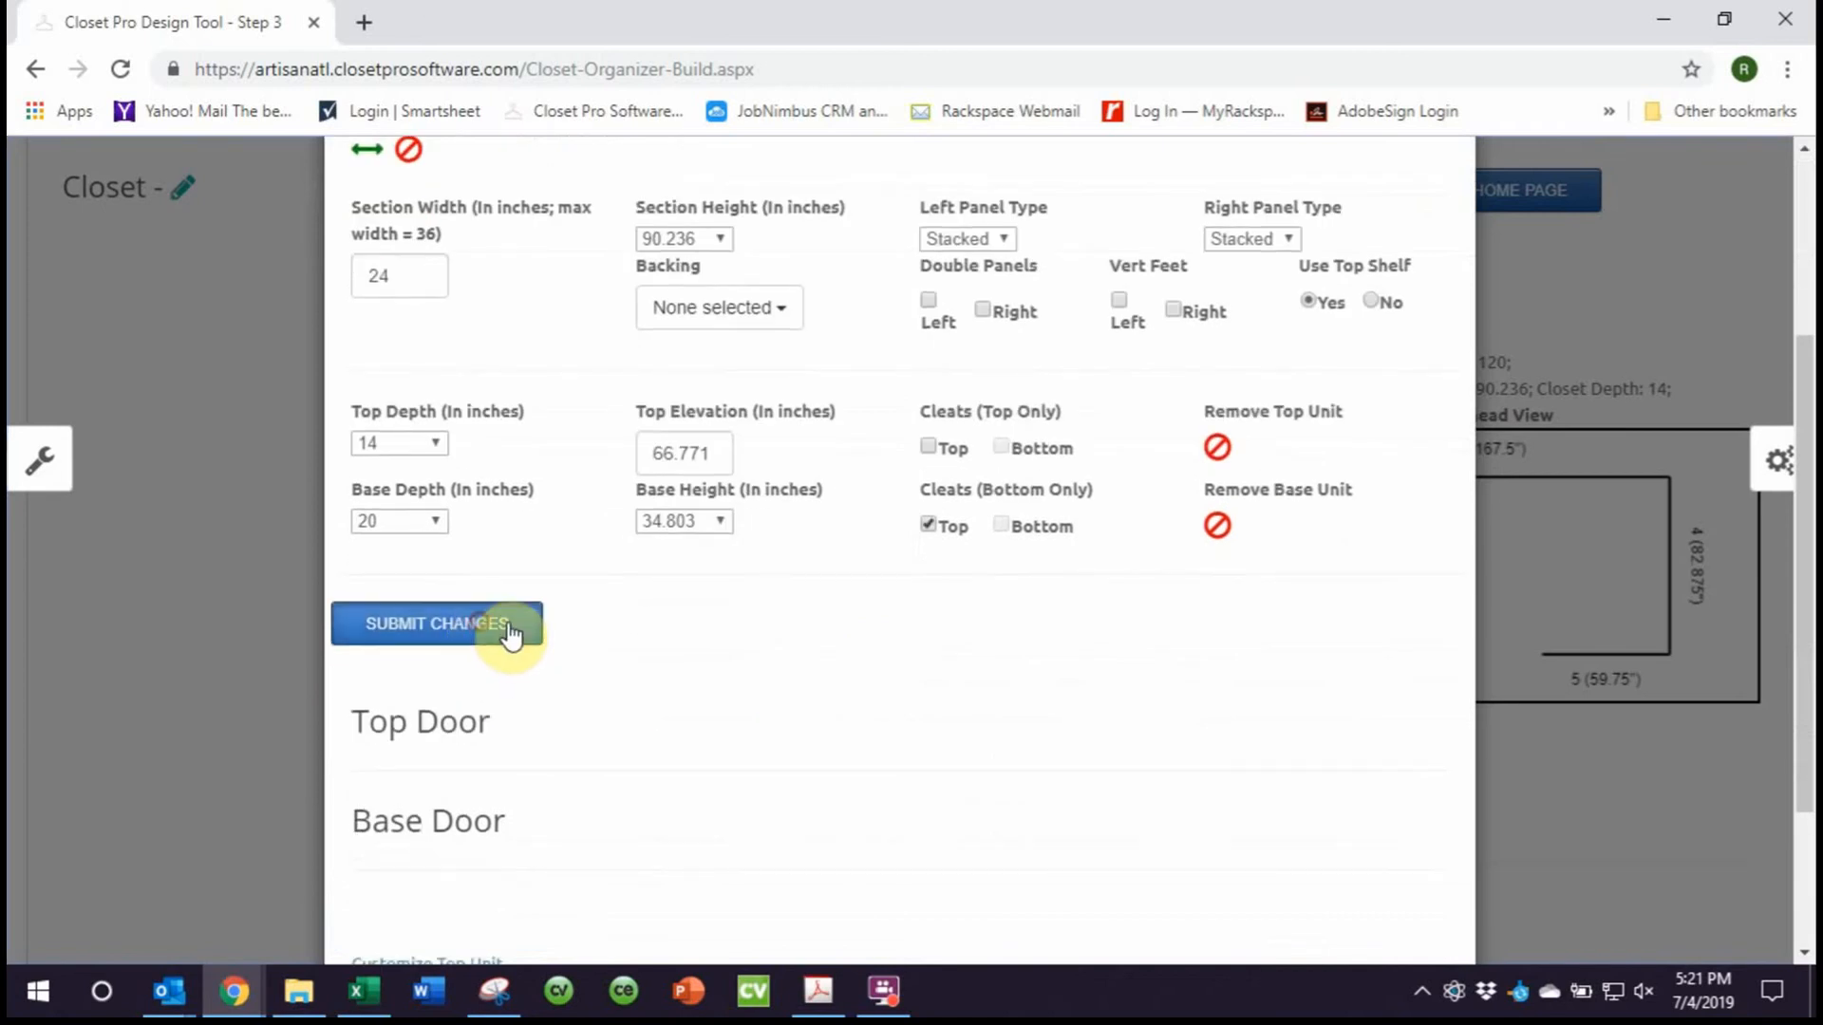
pyautogui.click(509, 624)
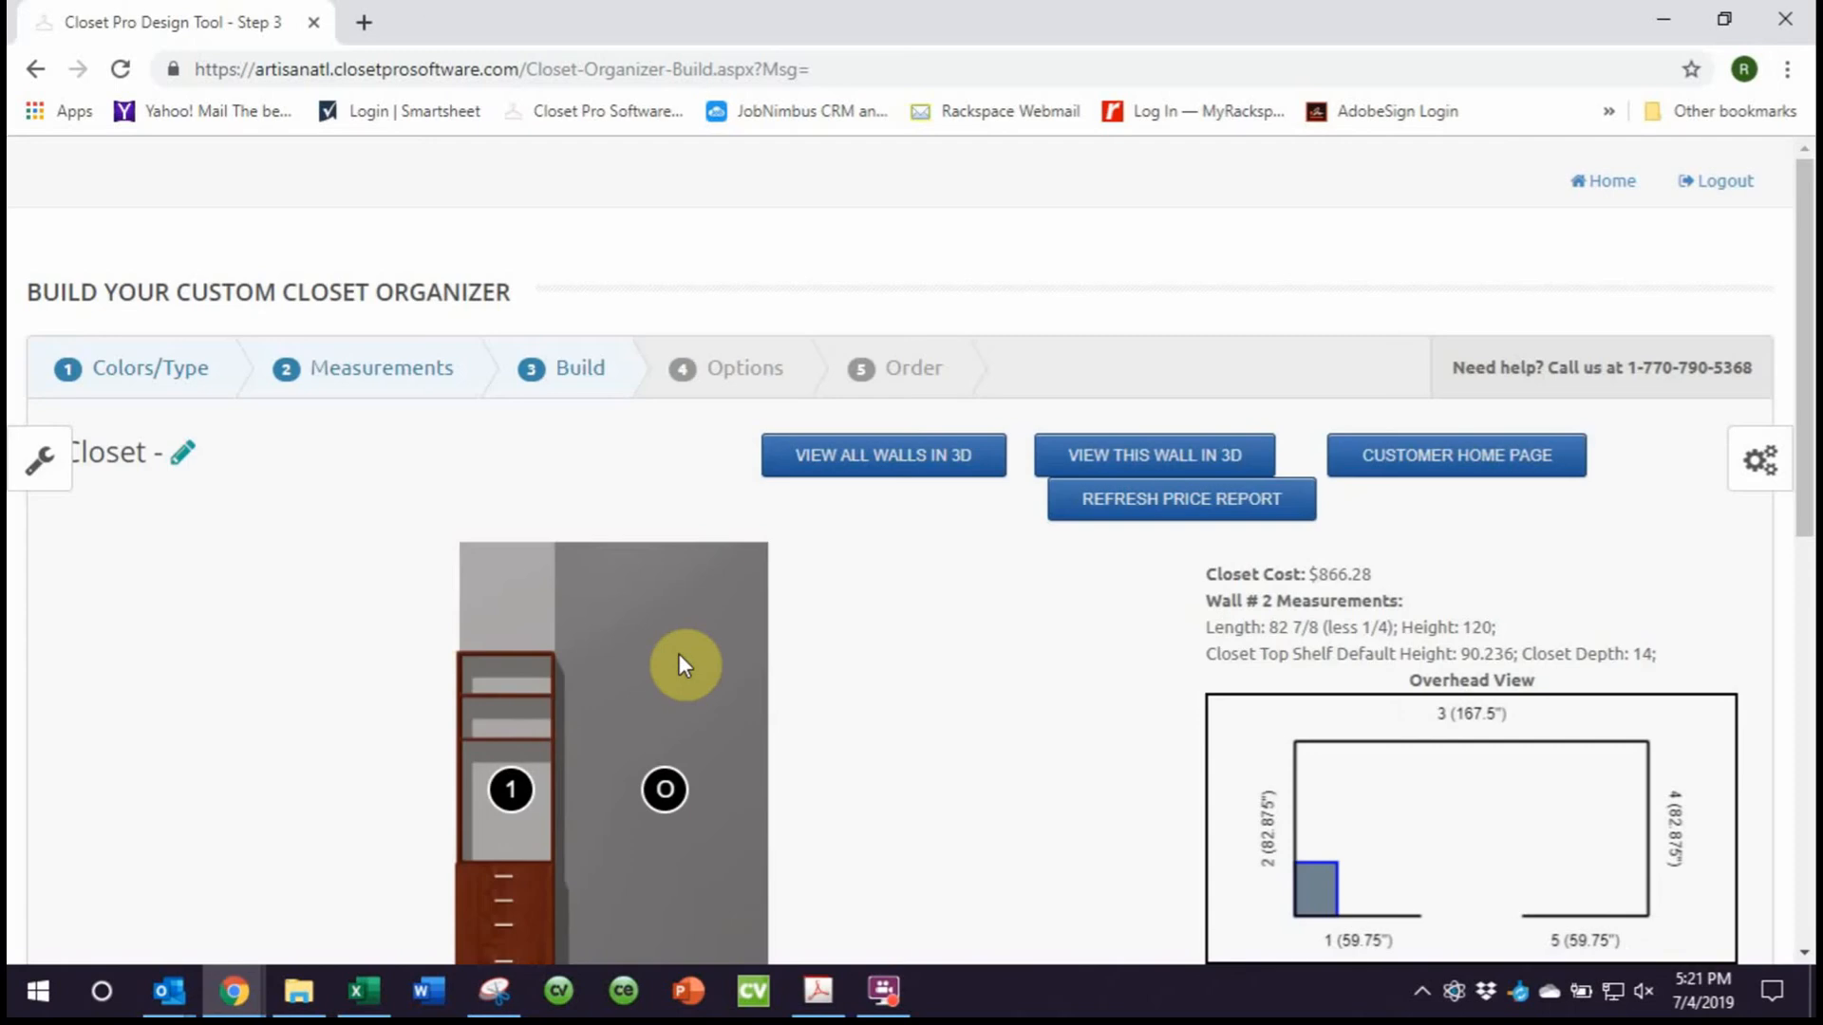
# View wall 2 in 3D to examine unit 1's stacked panels from the front and side, and return to the build tool
pyautogui.scroll(-2, 676, 655)
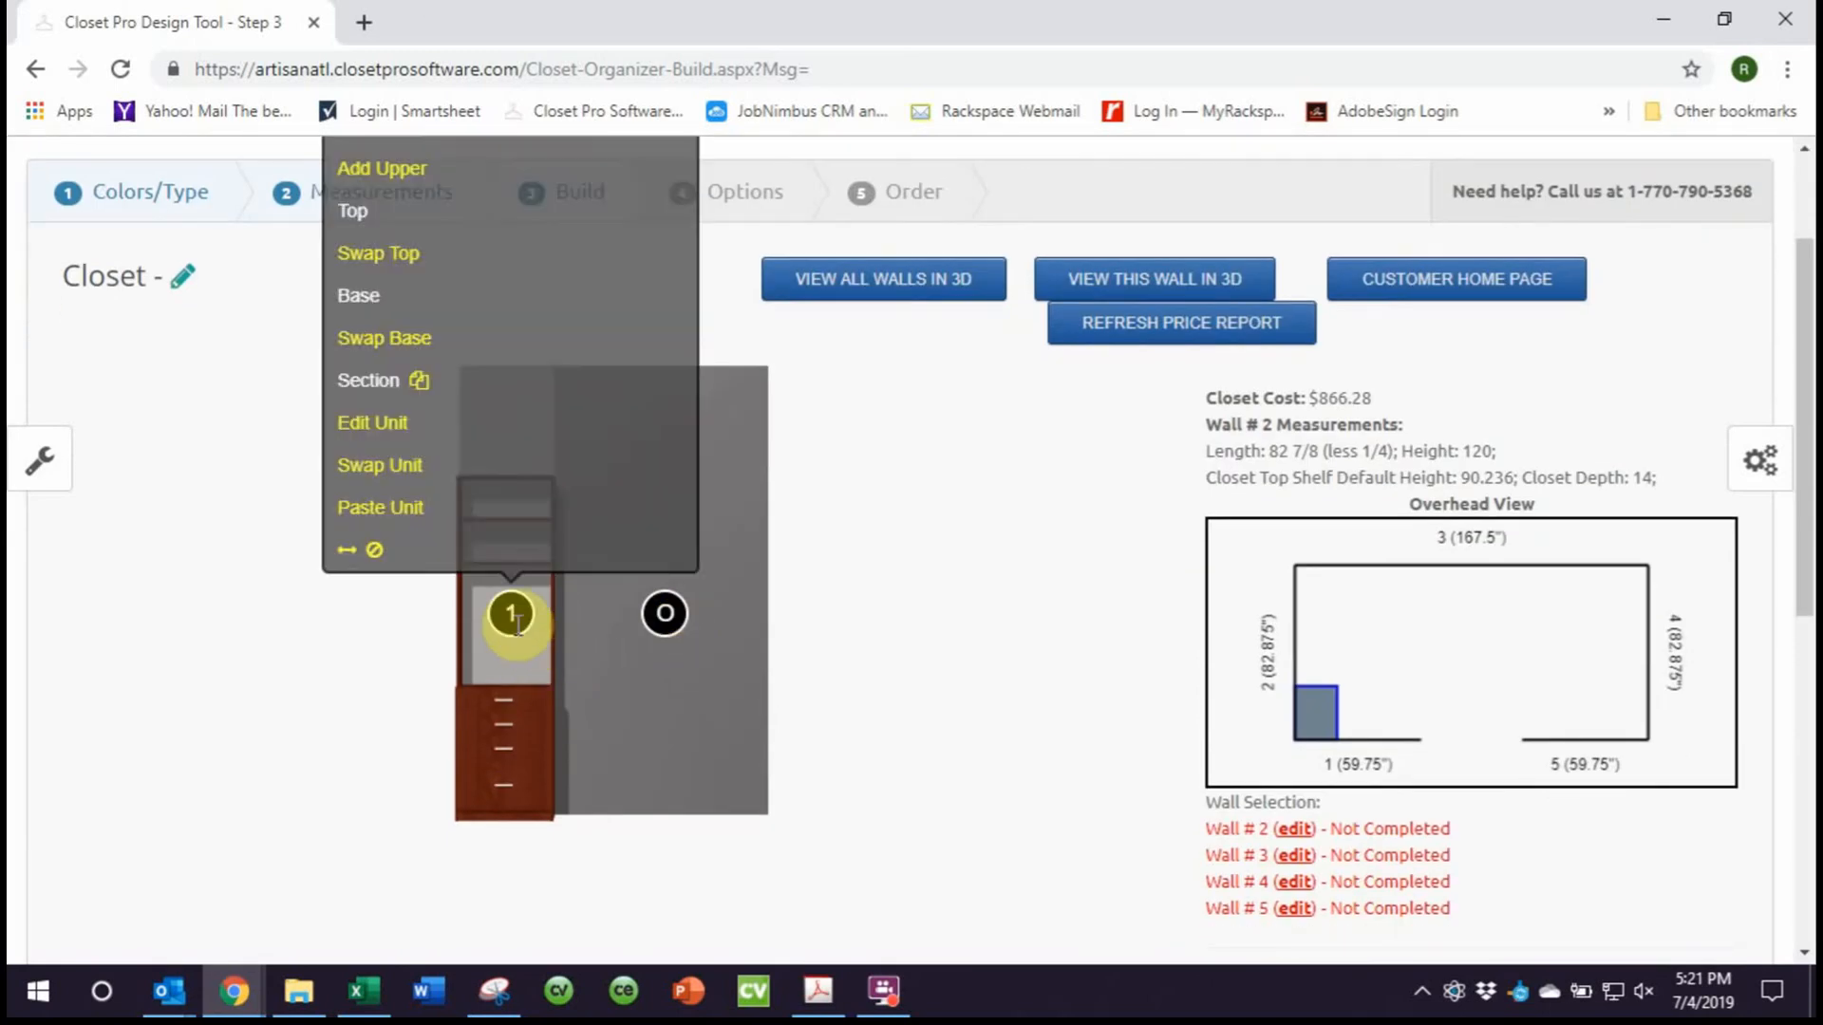
pyautogui.click(1094, 287)
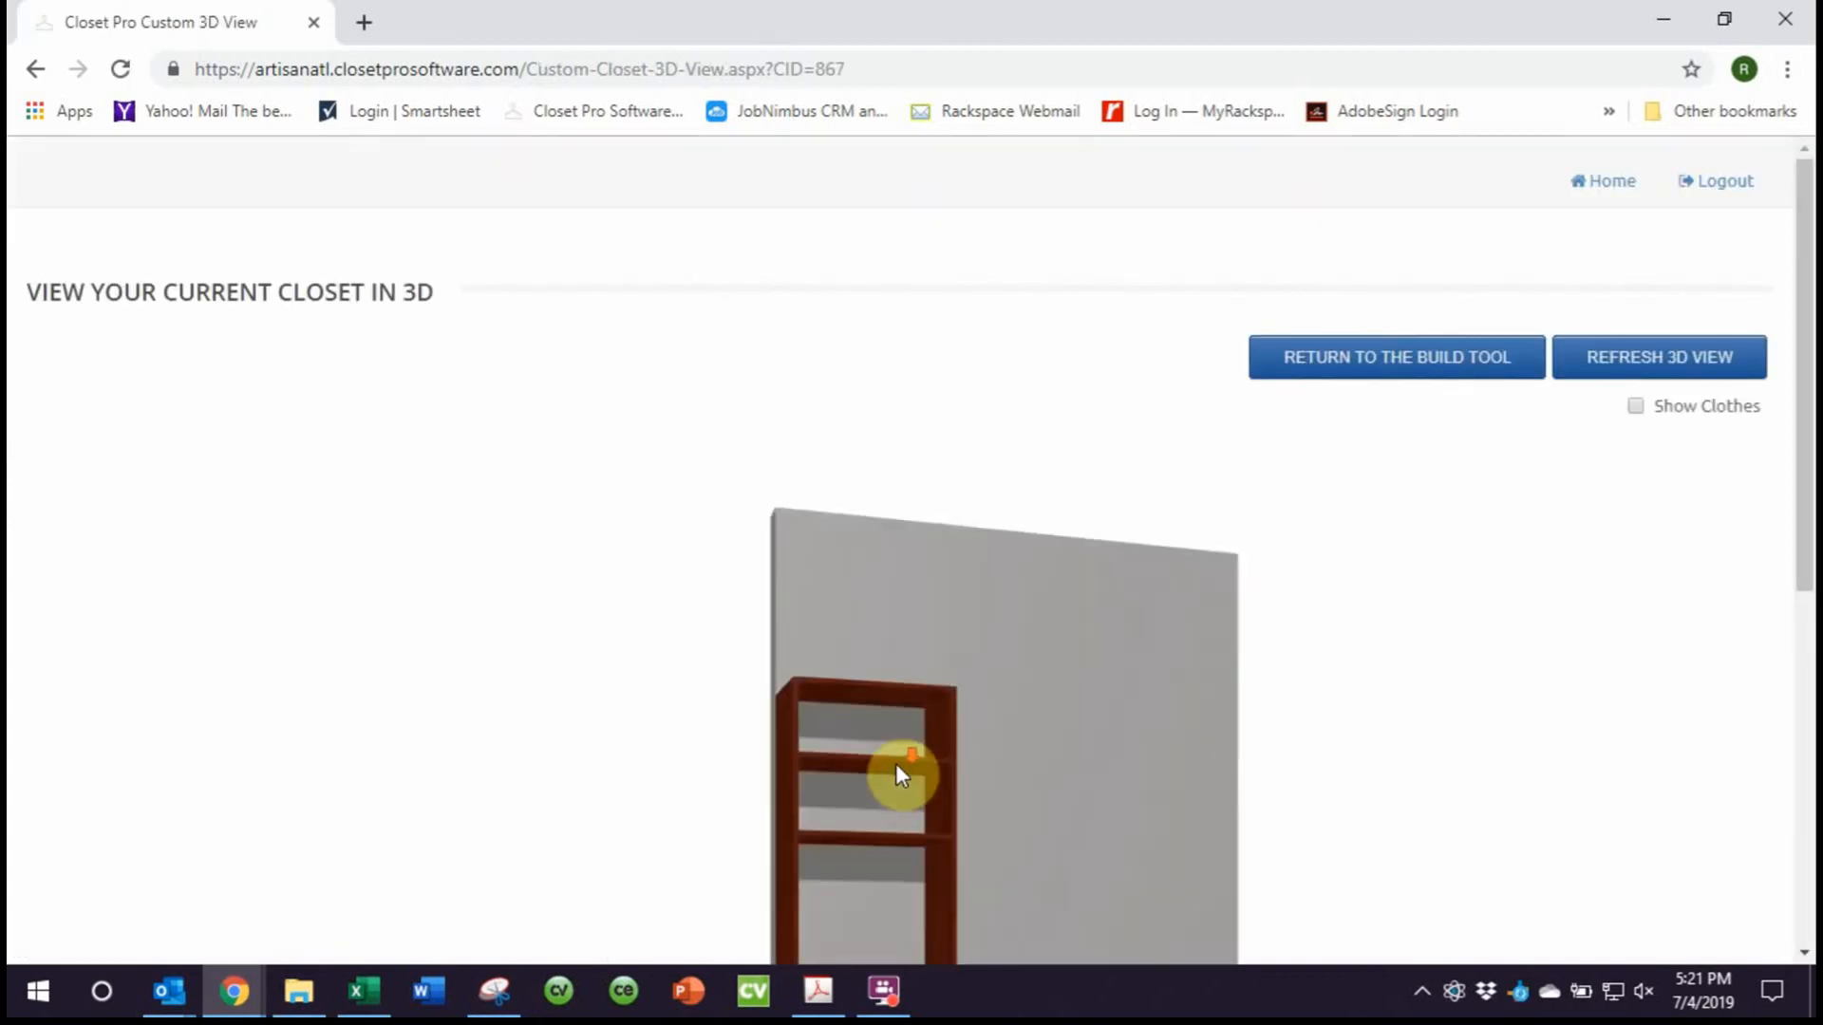
pyautogui.scroll(-4, 896, 763)
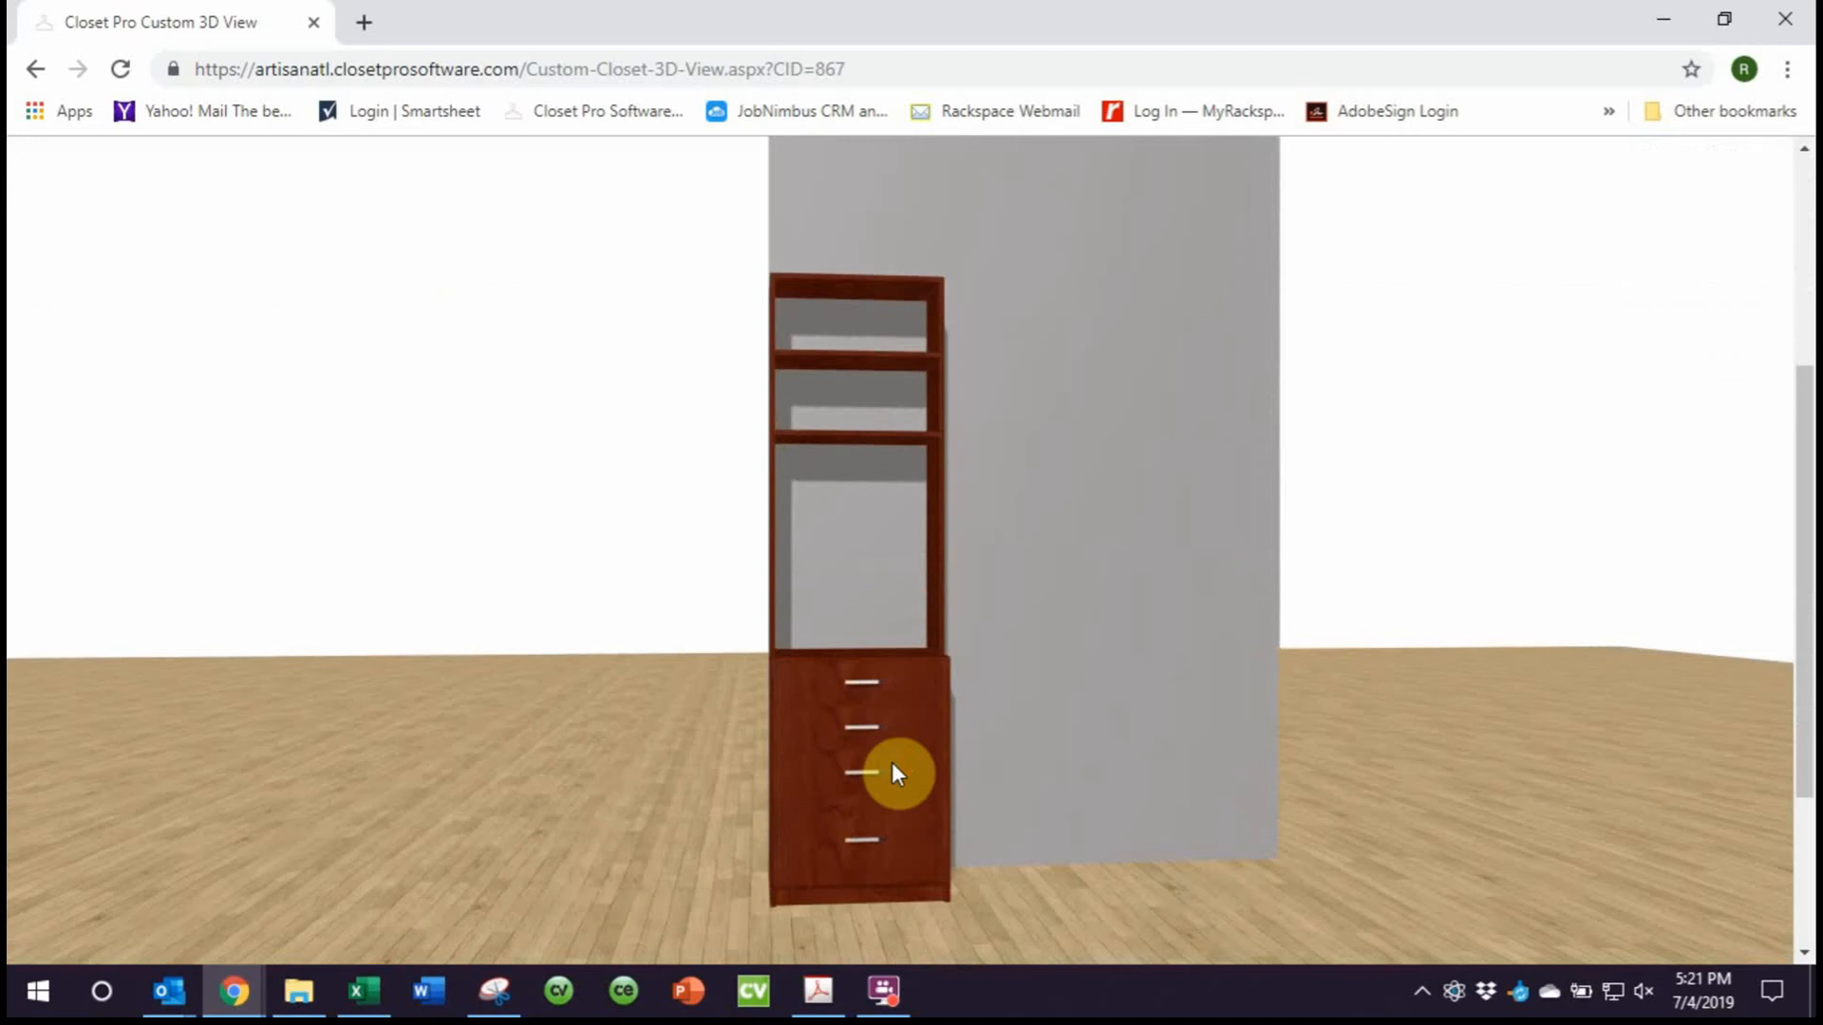
pyautogui.scroll(-2, 893, 761)
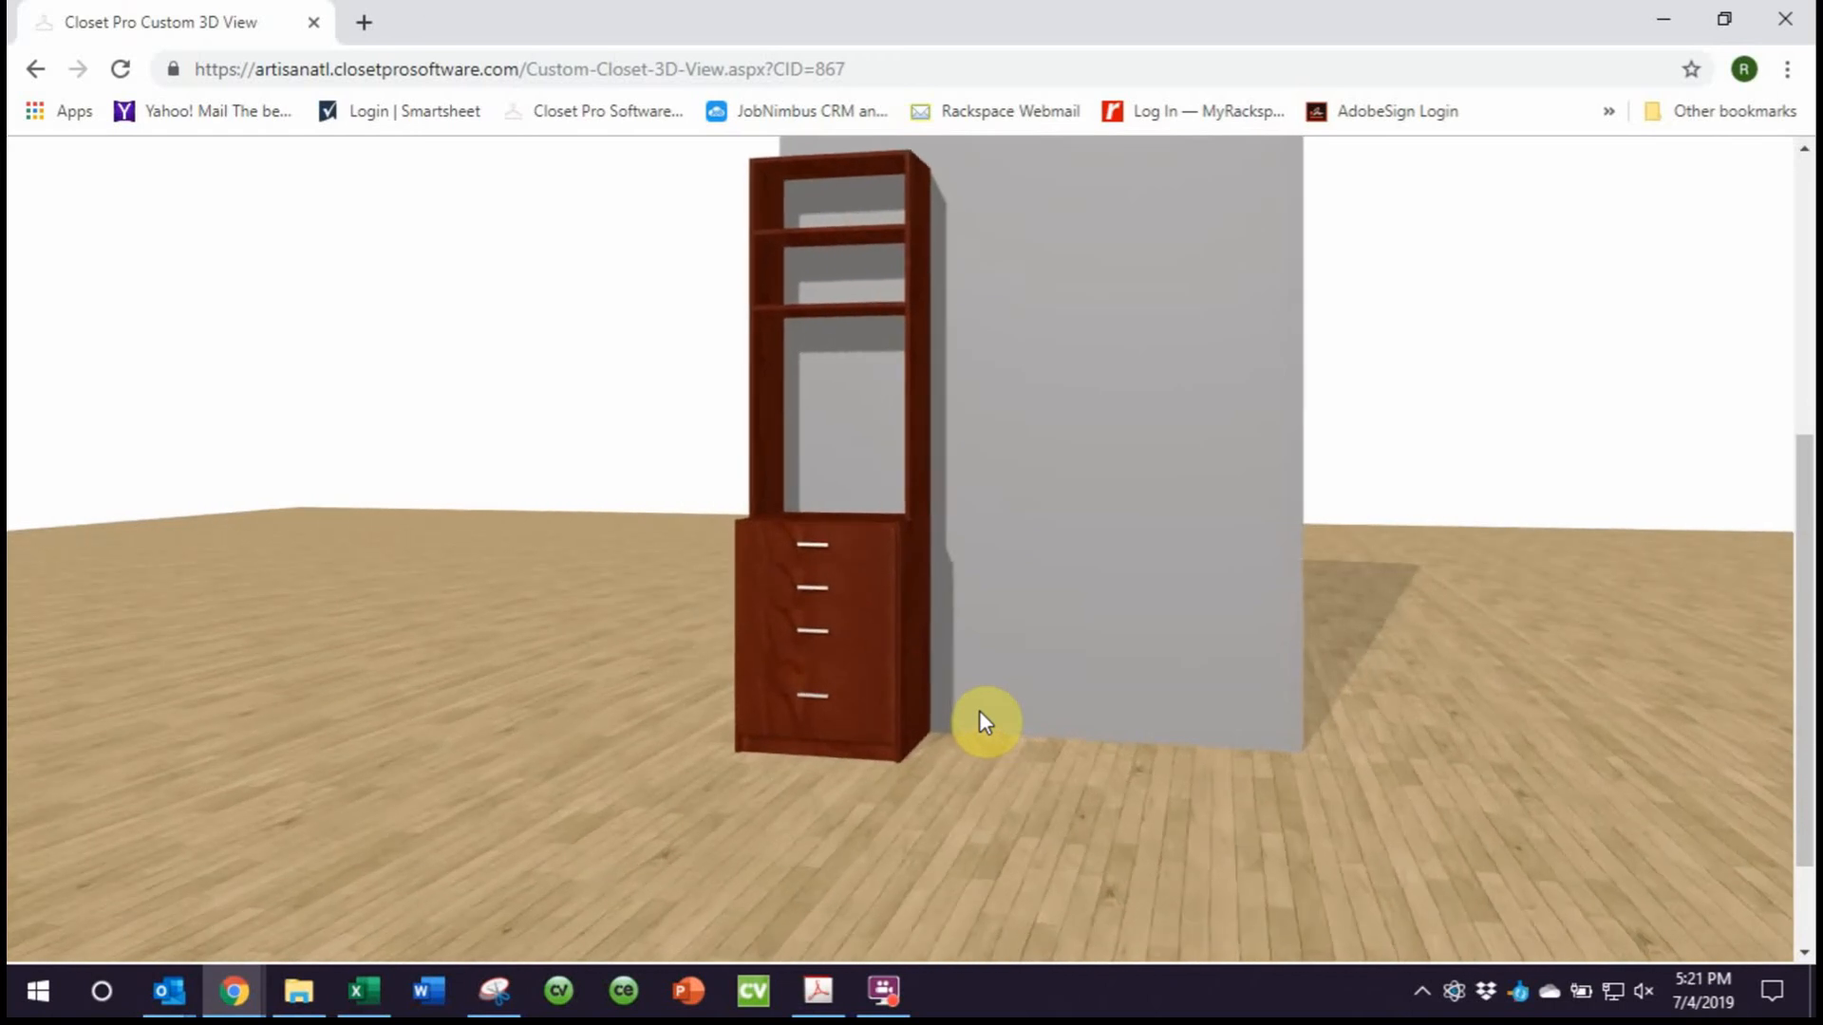
pyautogui.scroll(4, 978, 719)
pyautogui.scroll(1, 978, 716)
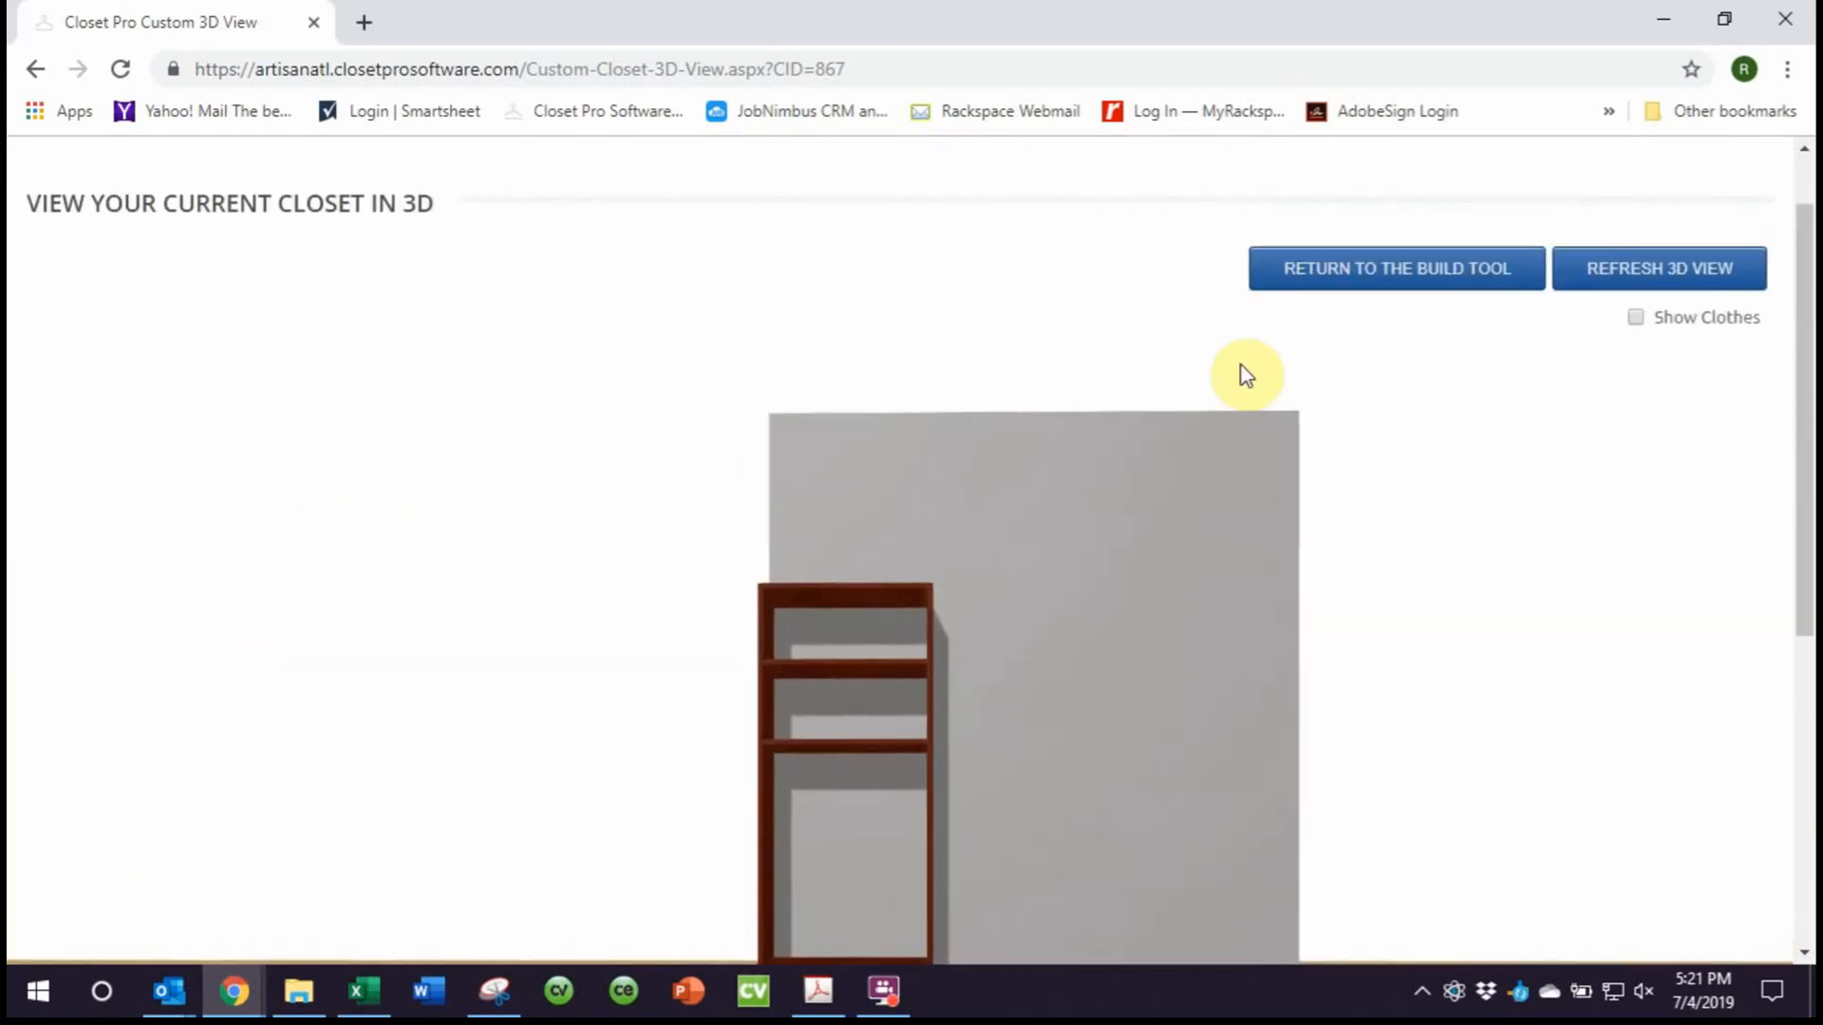
pyautogui.click(1287, 283)
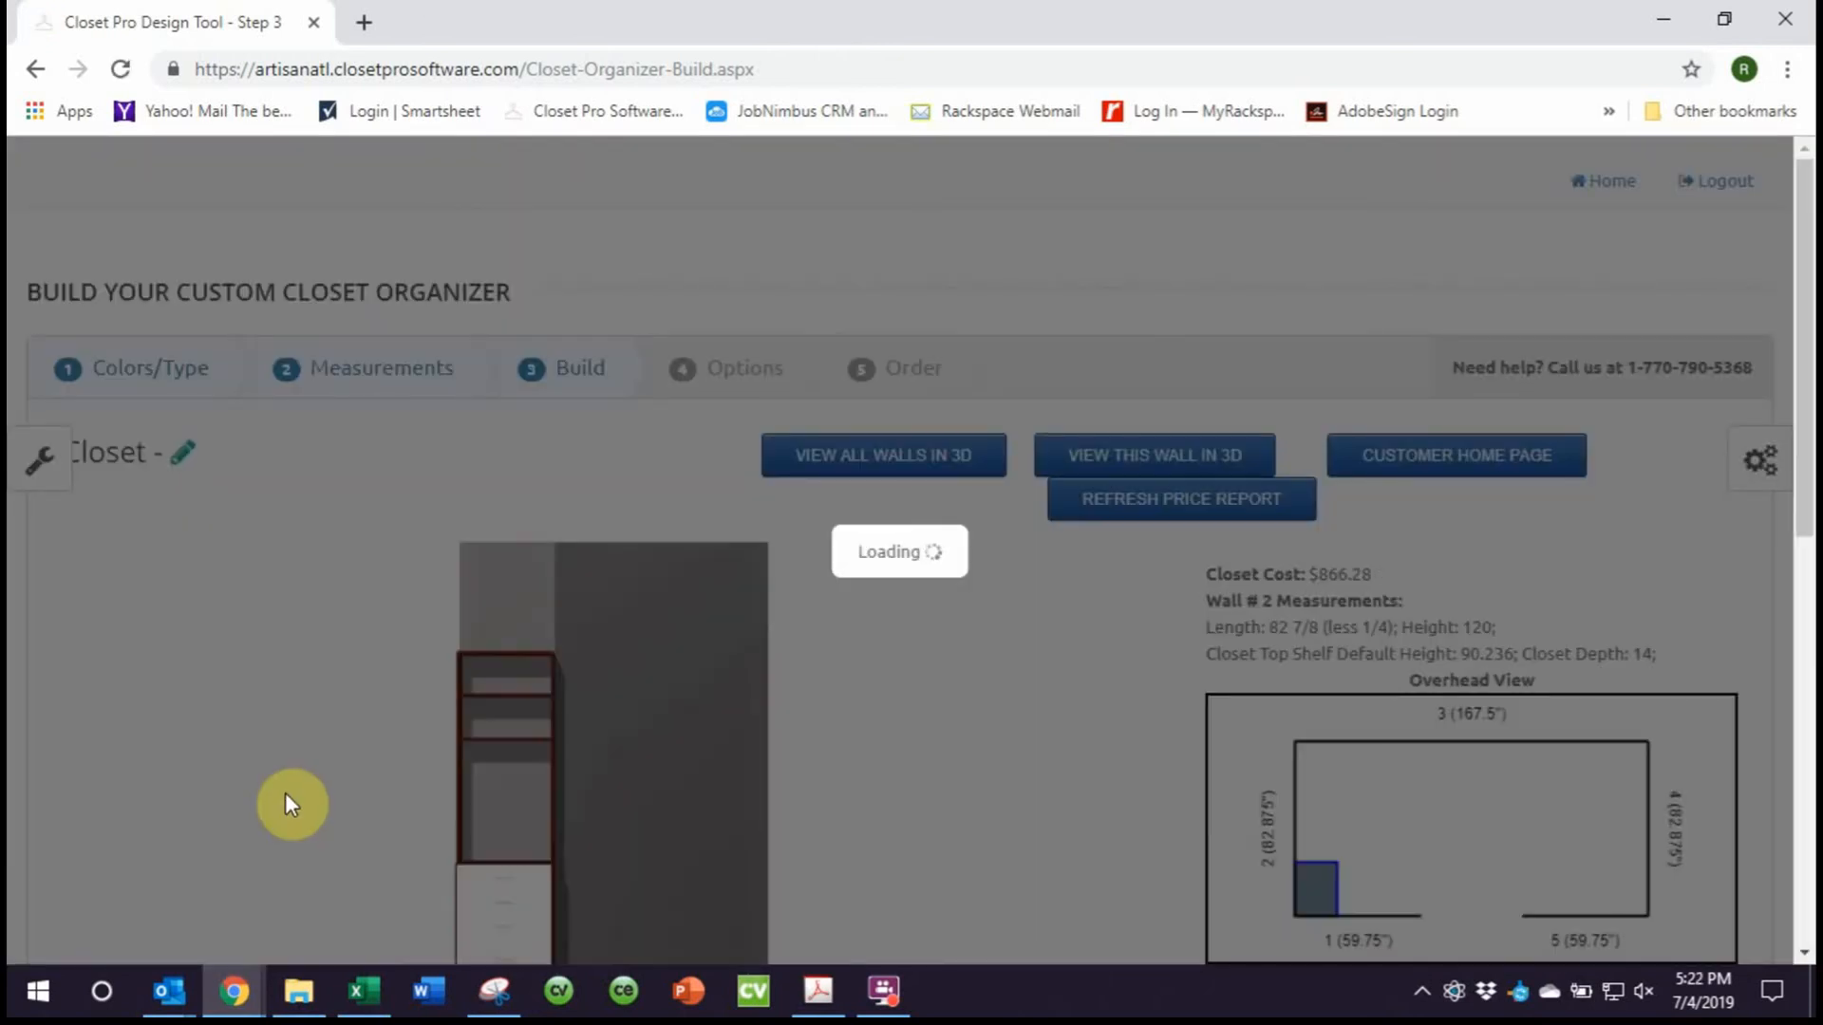
# Copy the unit 1 section and paste it into the open space beside it on wall 2
pyautogui.scroll(-2, 286, 795)
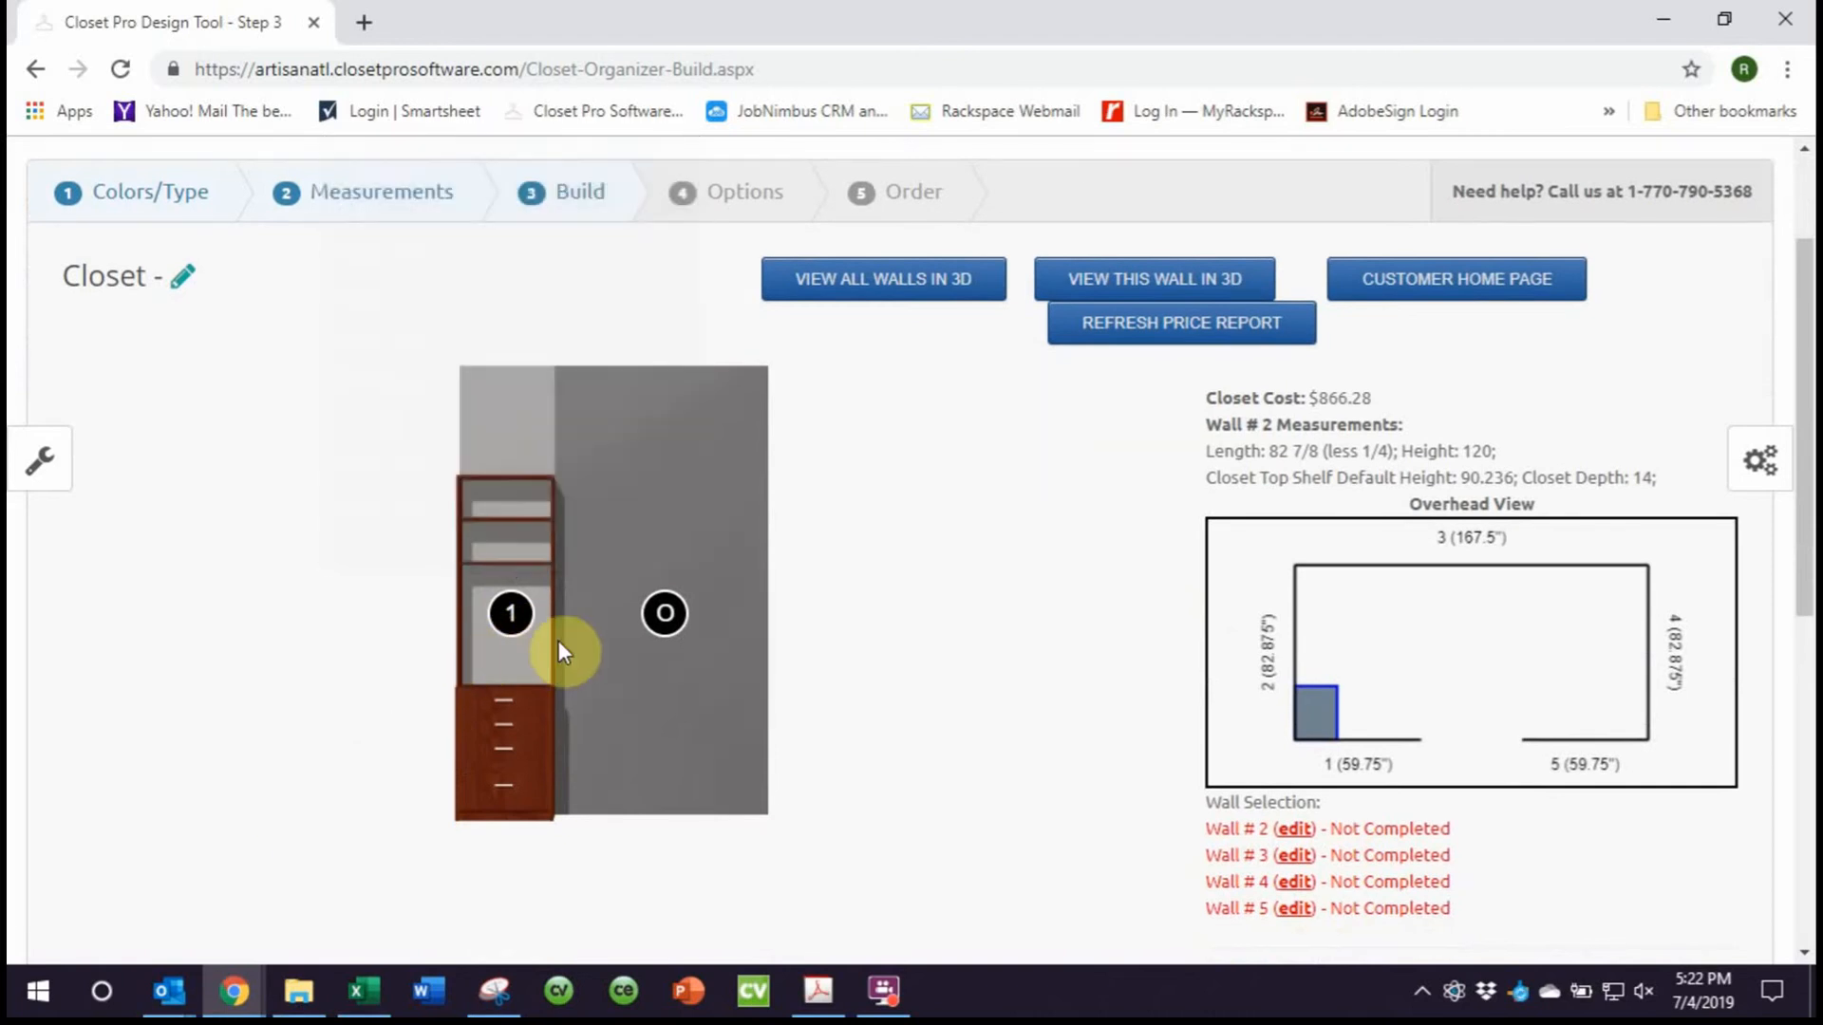
pyautogui.moveTo(507, 617)
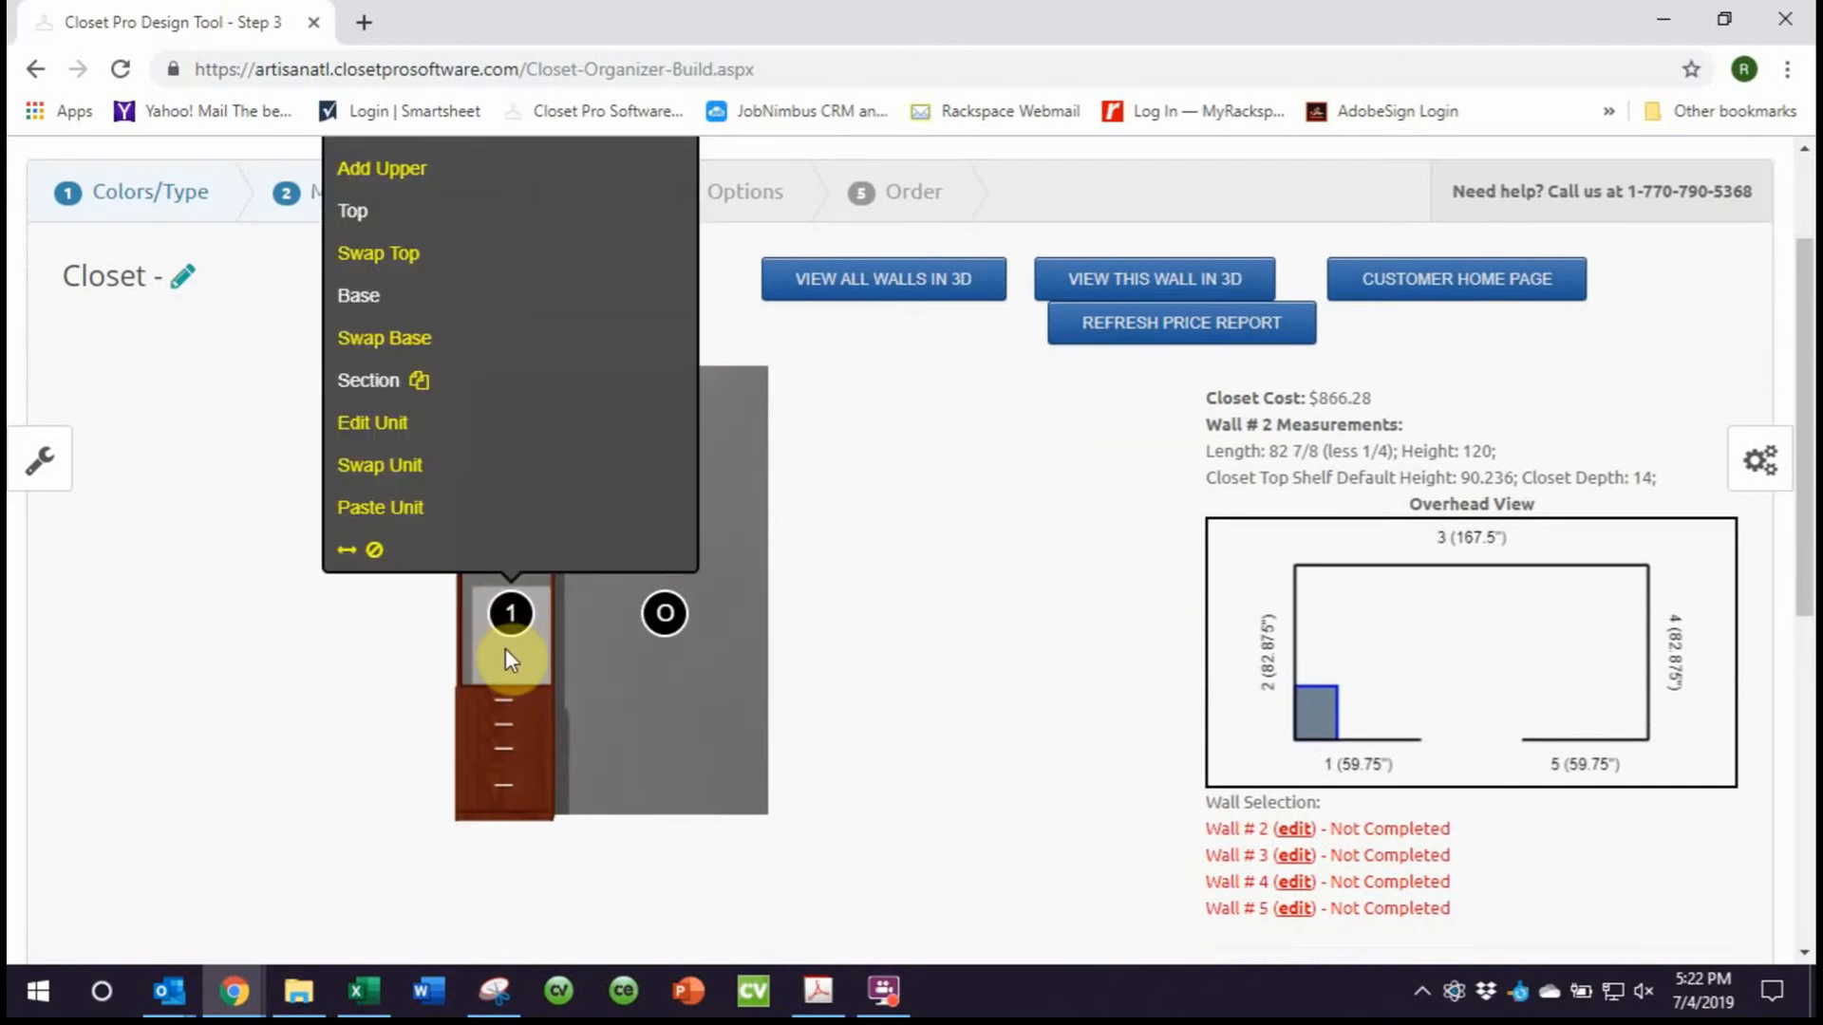
pyautogui.click(419, 379)
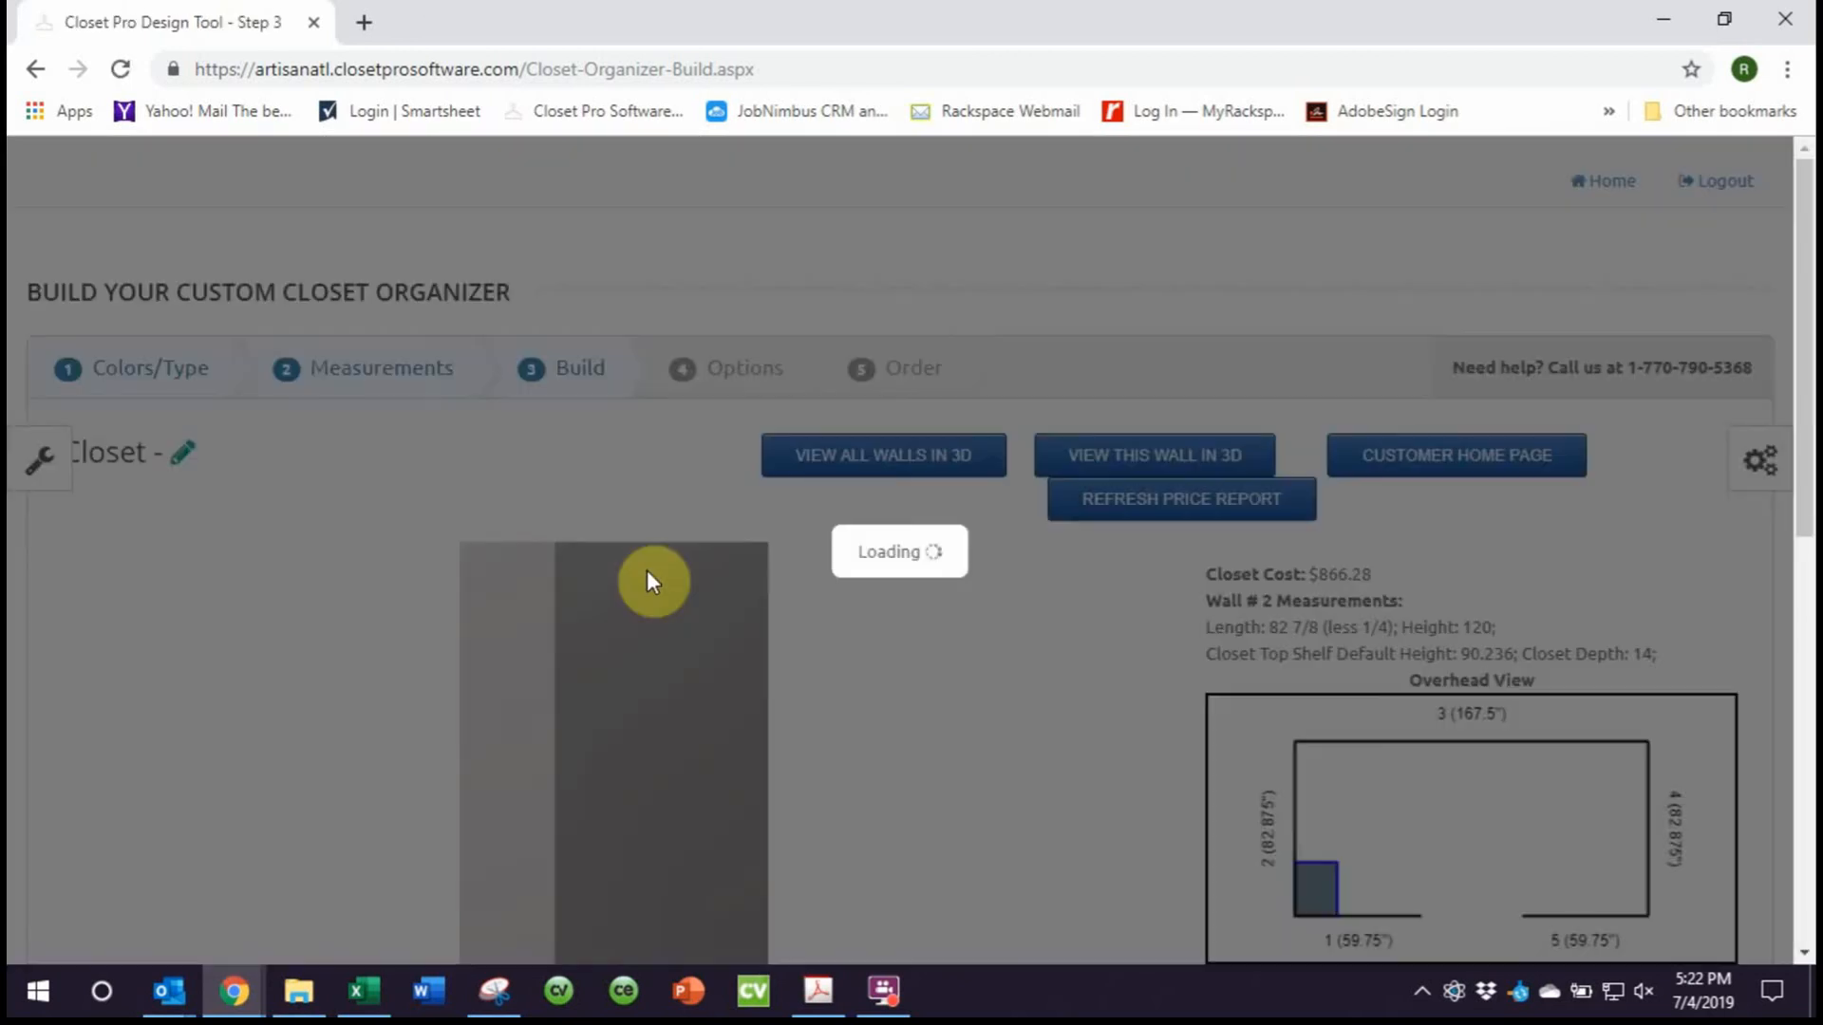
pyautogui.moveTo(649, 562)
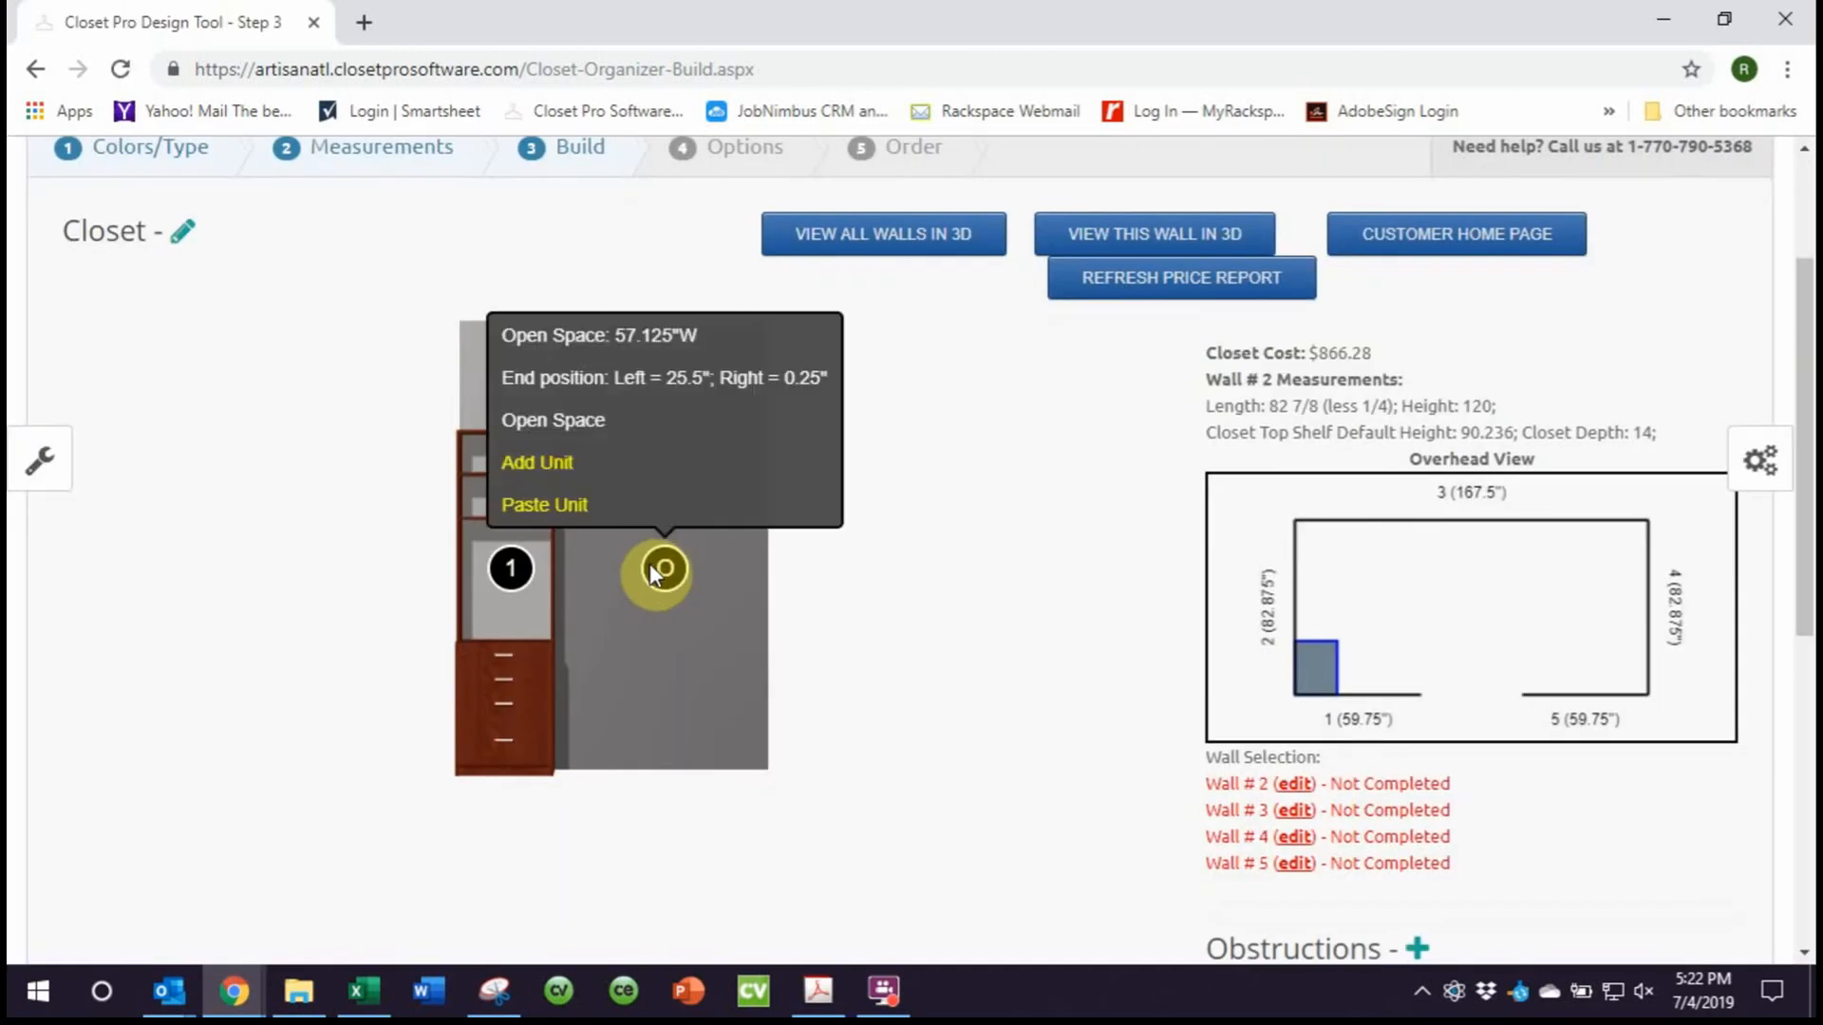
pyautogui.click(545, 505)
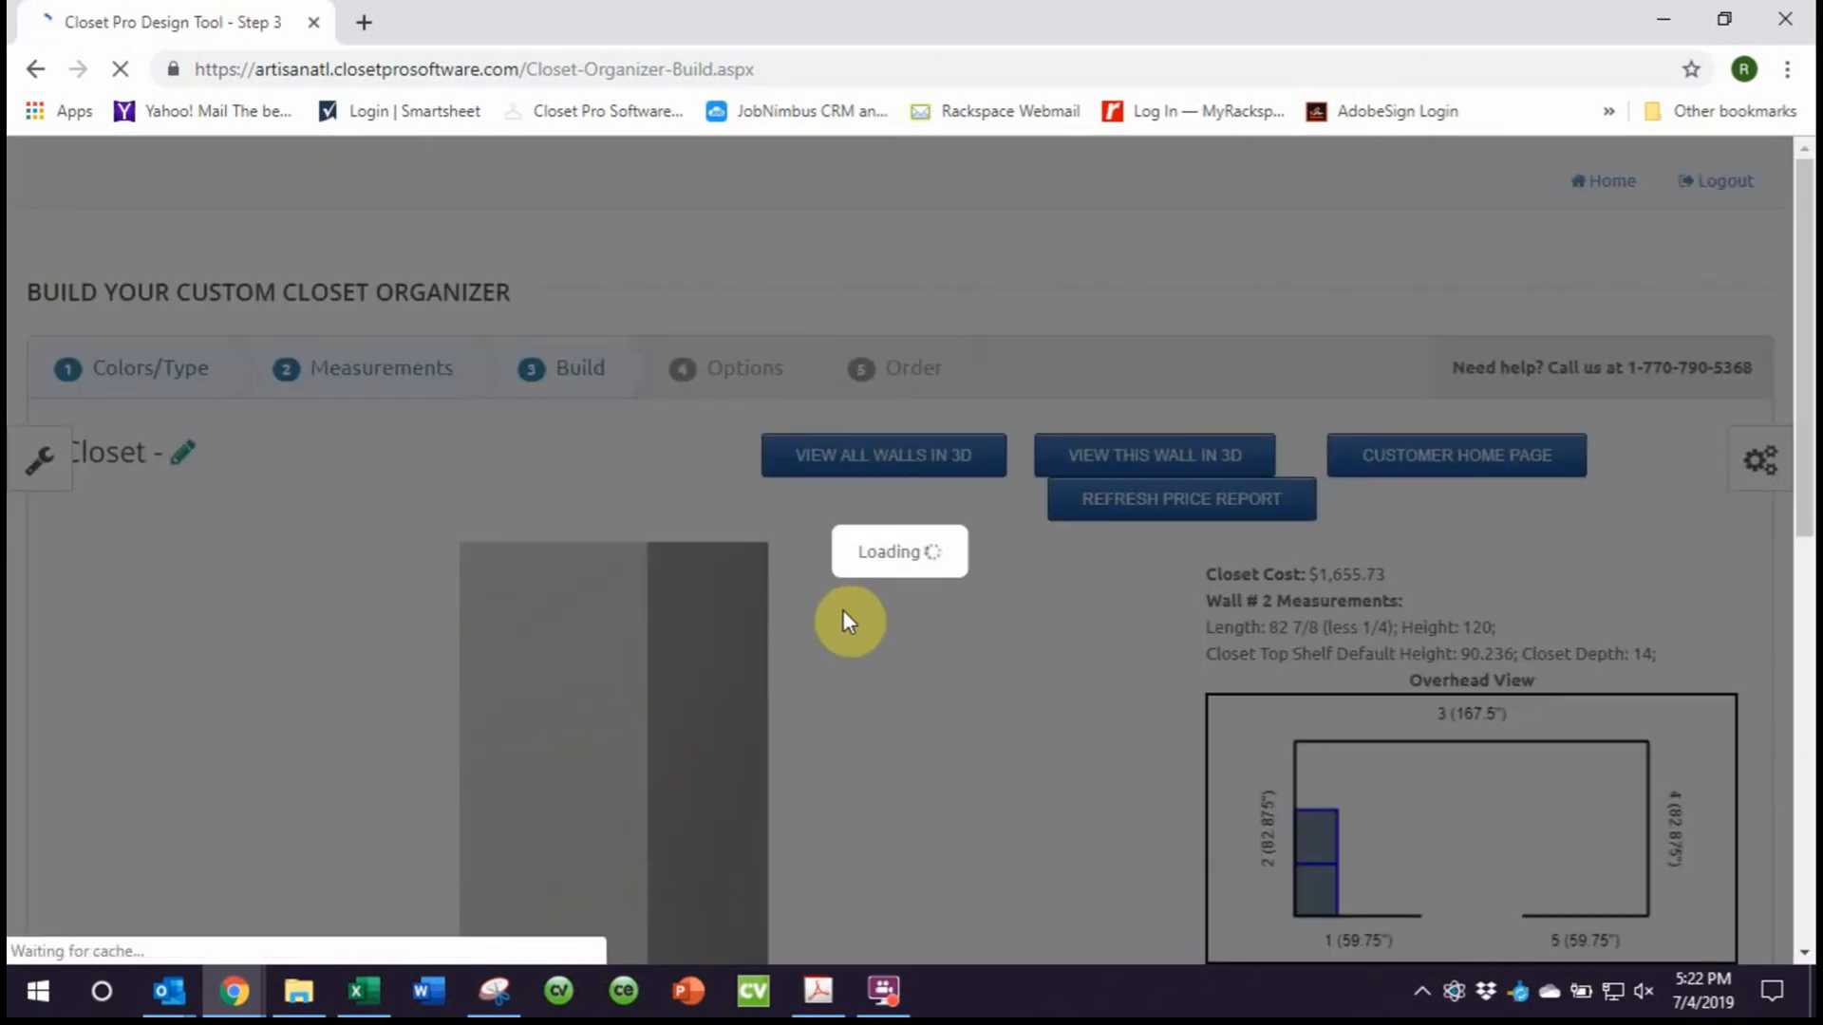
# Open unit 2 for editing, set its left panel type to Open and submit the changes
pyautogui.scroll(-2, 840, 605)
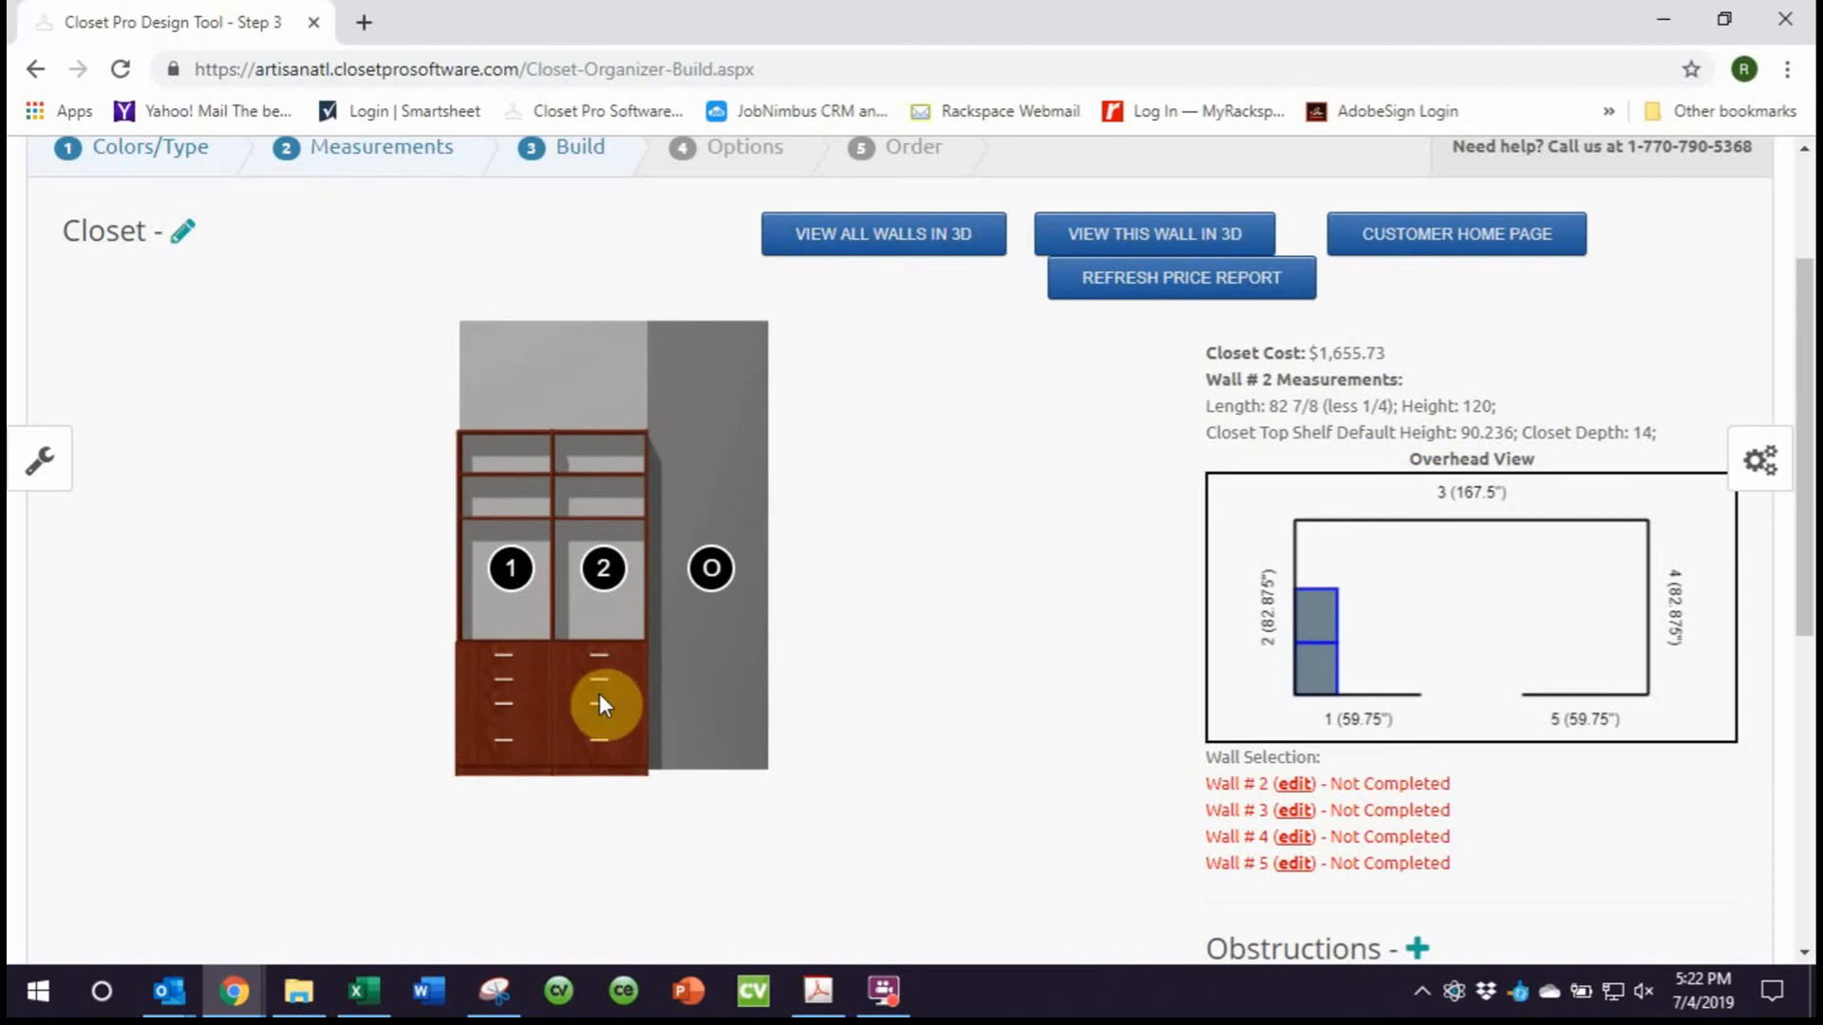
pyautogui.moveTo(602, 570)
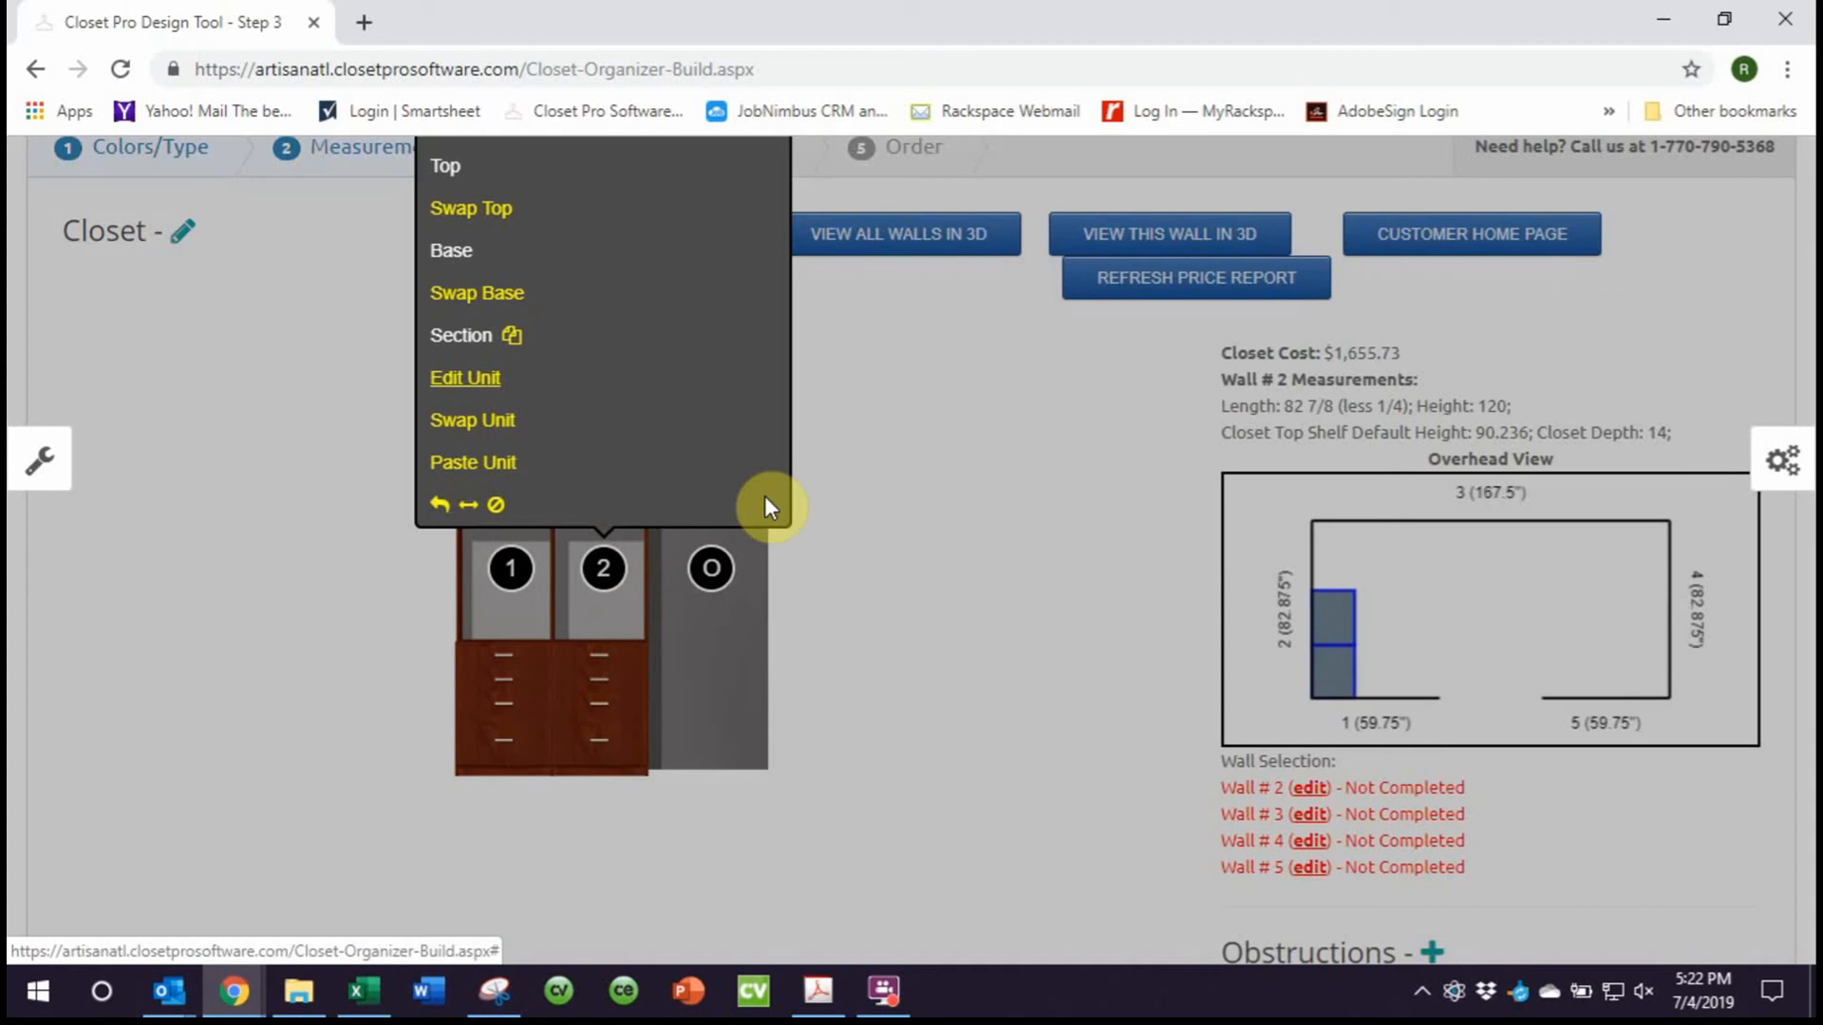
pyautogui.click(465, 377)
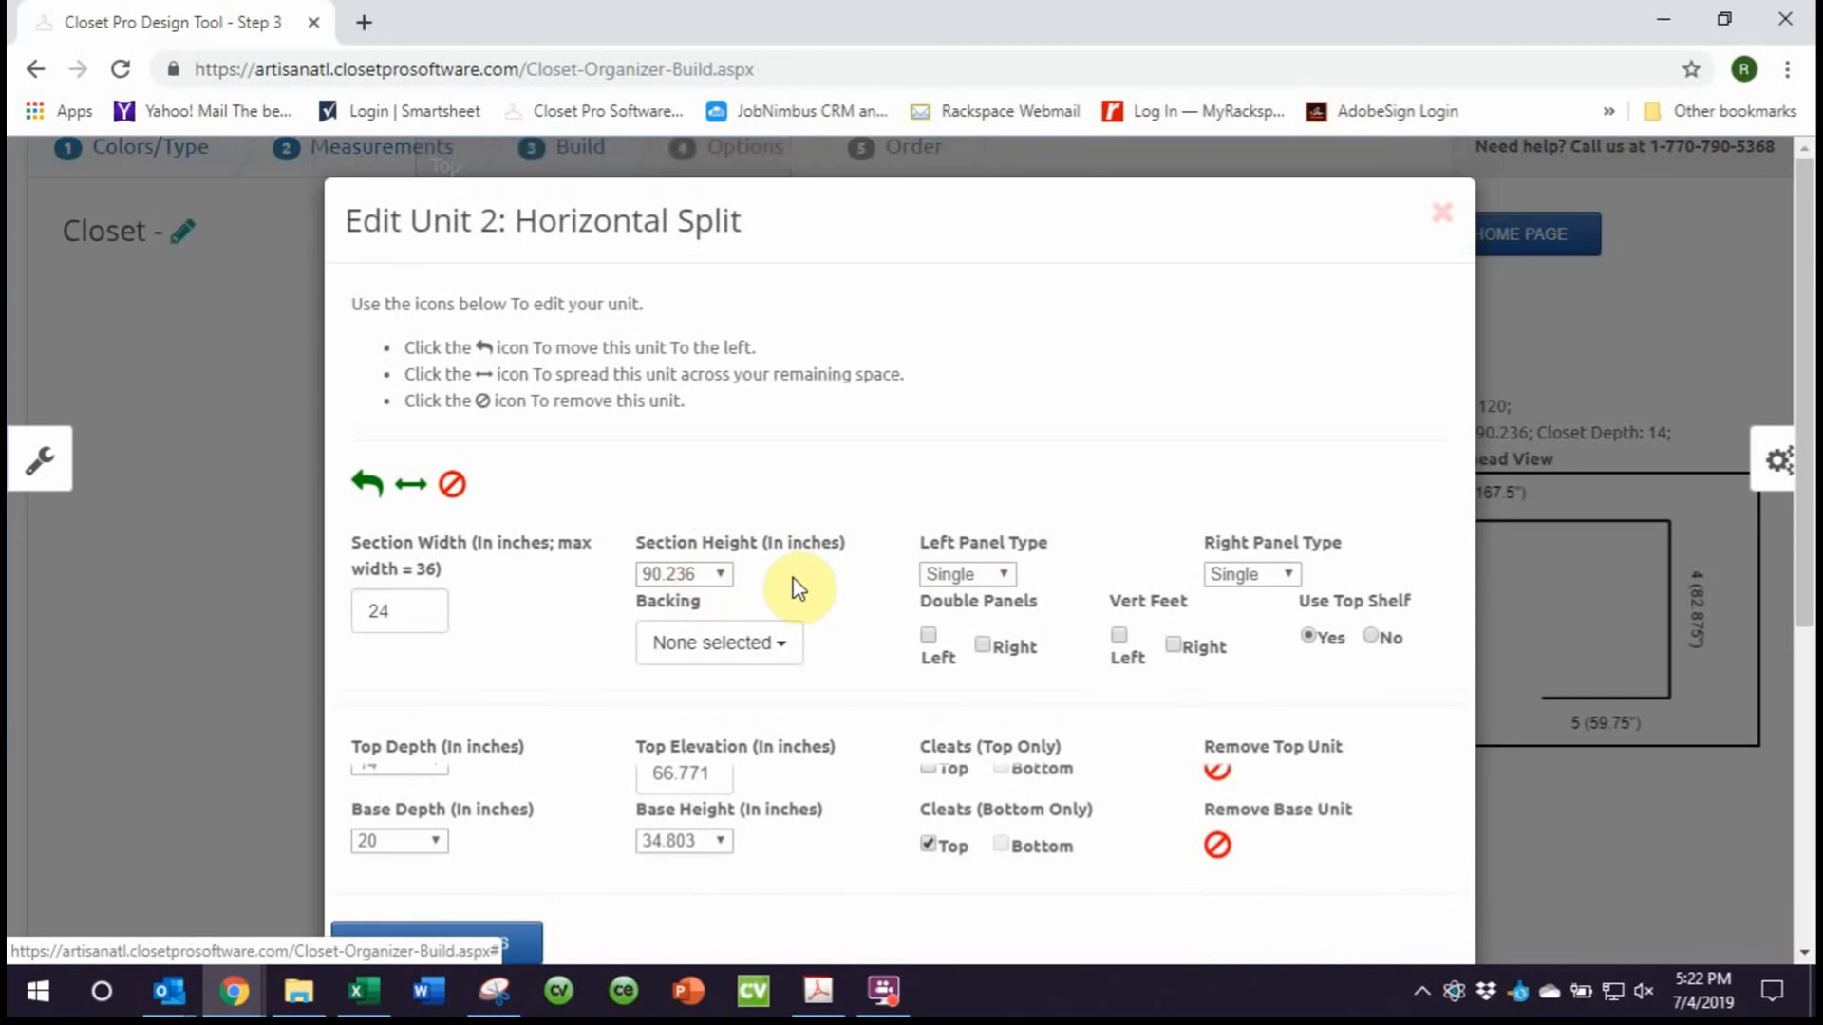
pyautogui.click(976, 575)
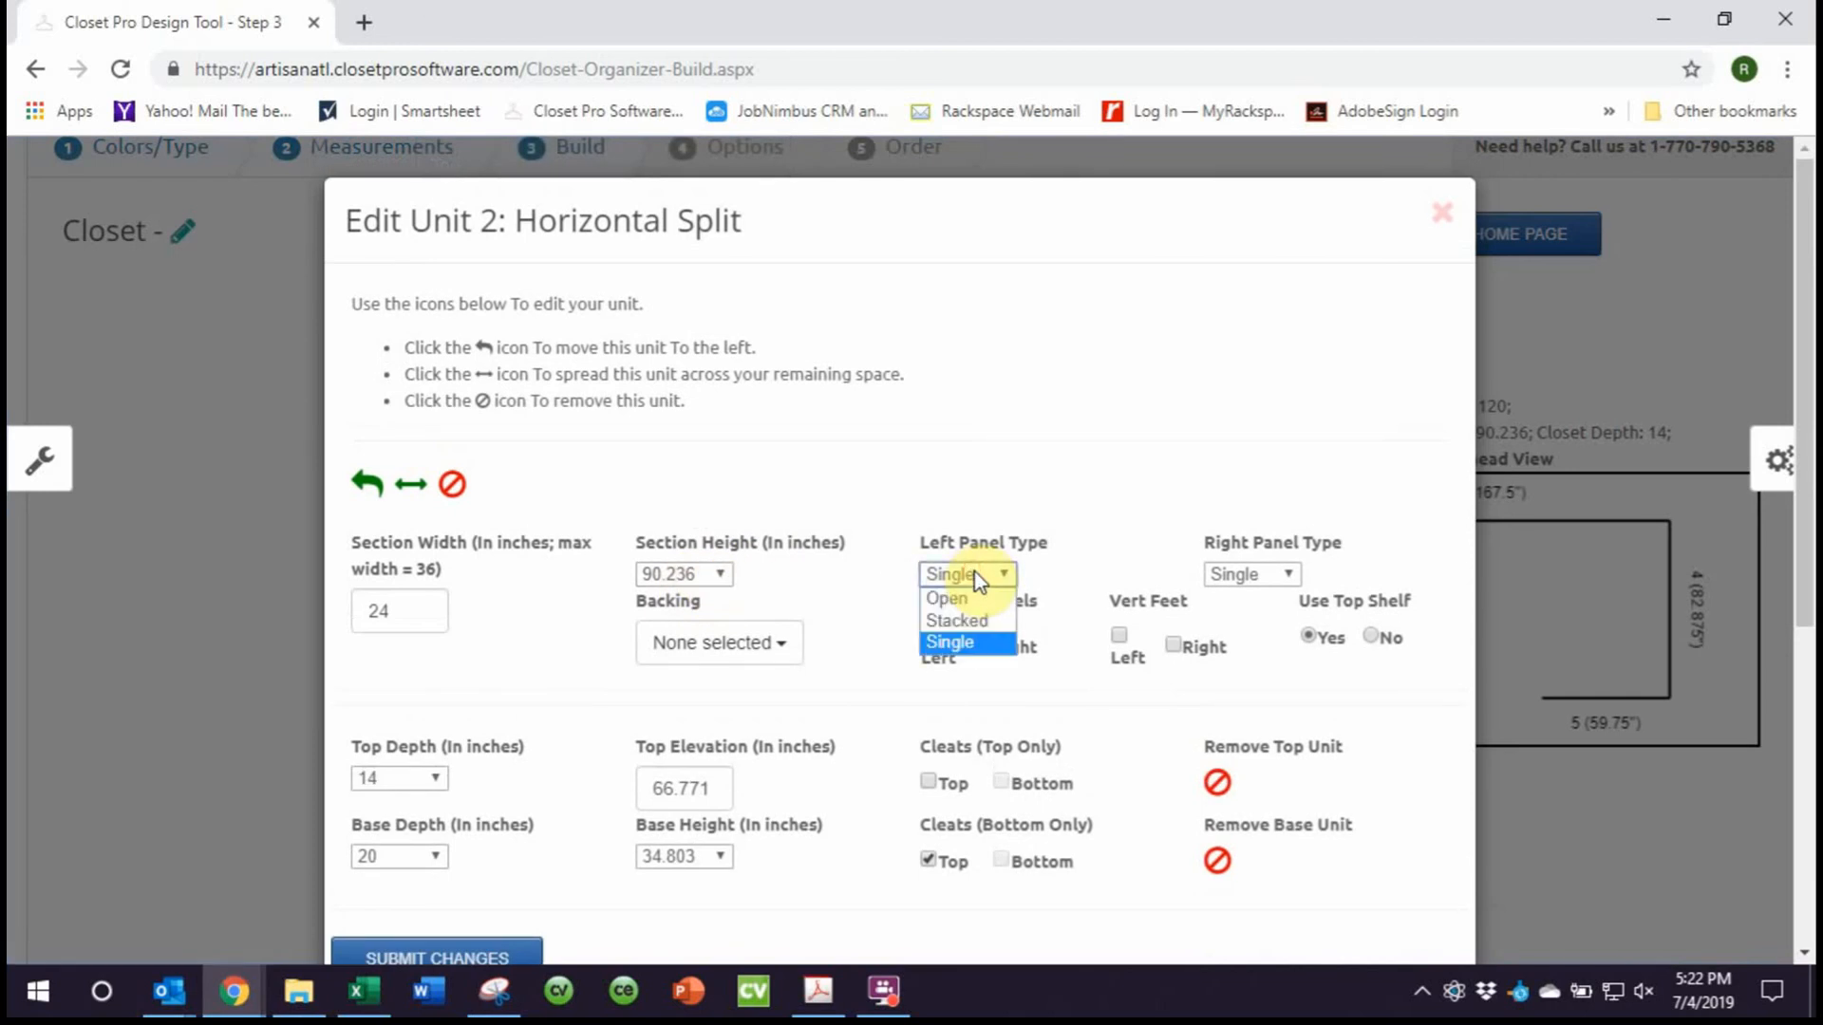
pyautogui.click(976, 576)
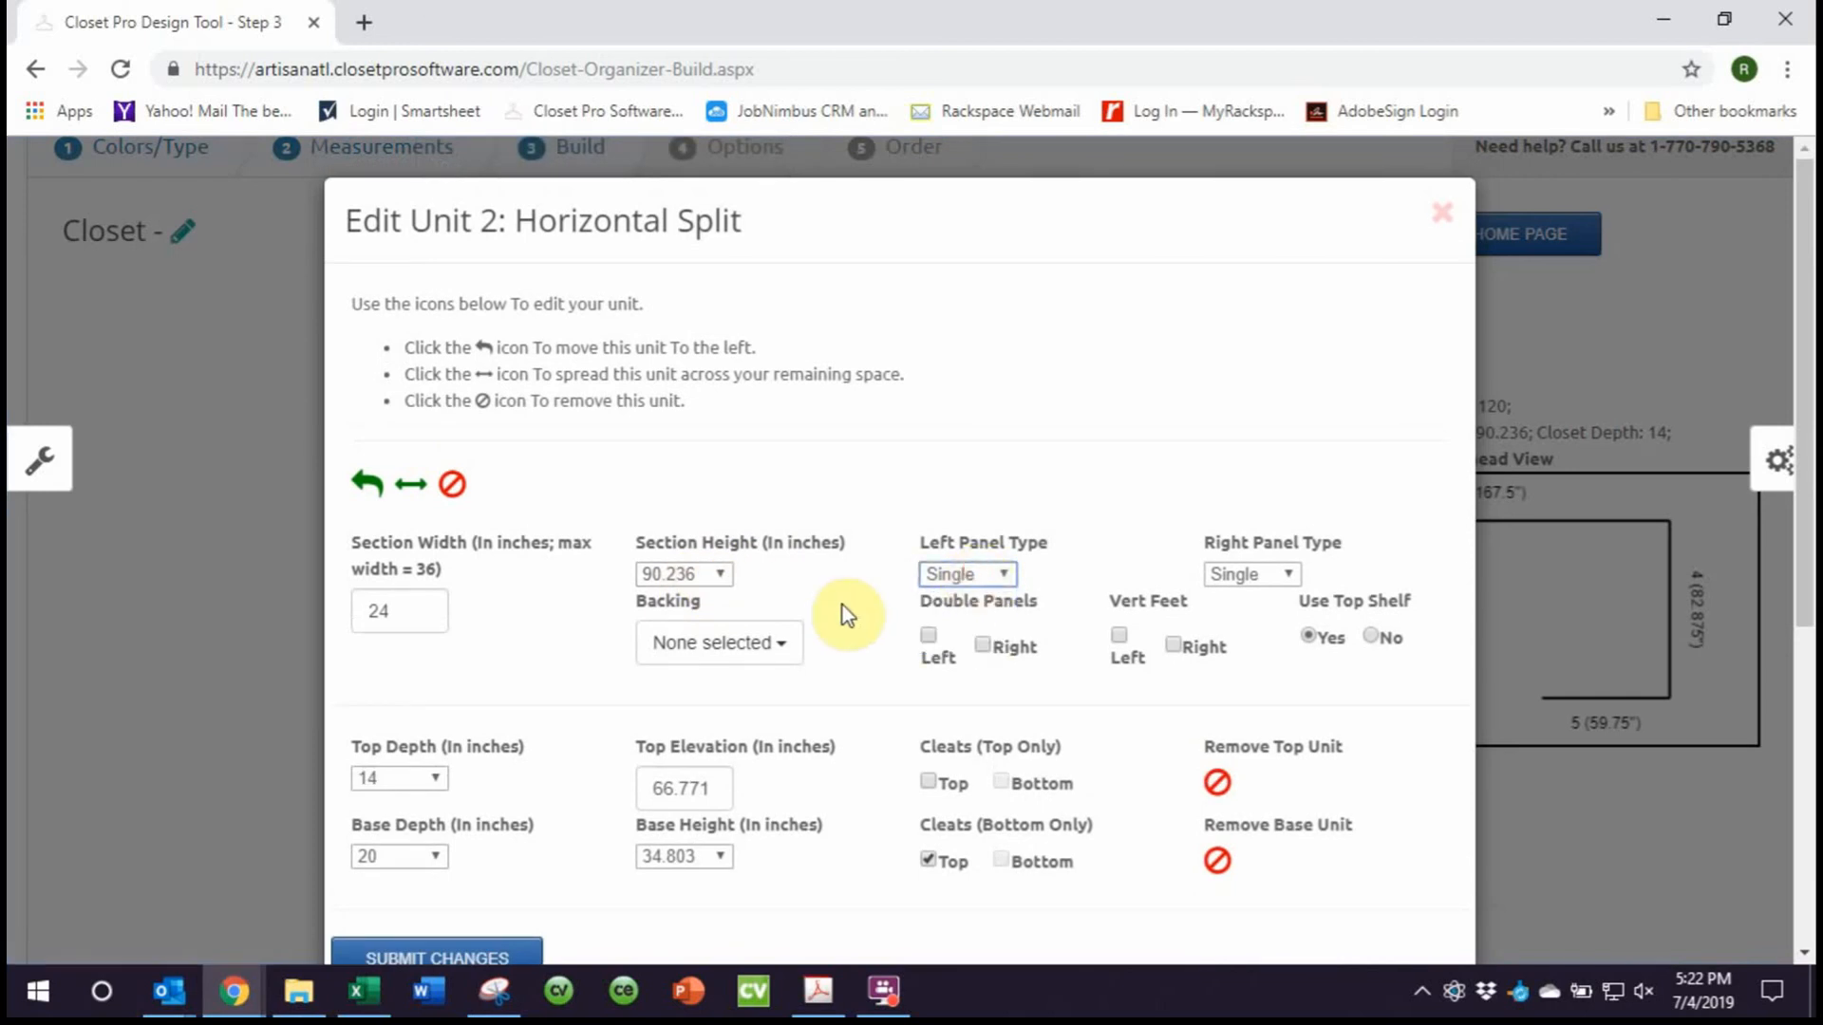
pyautogui.click(940, 575)
pyautogui.click(943, 599)
pyautogui.scroll(-1, 892, 624)
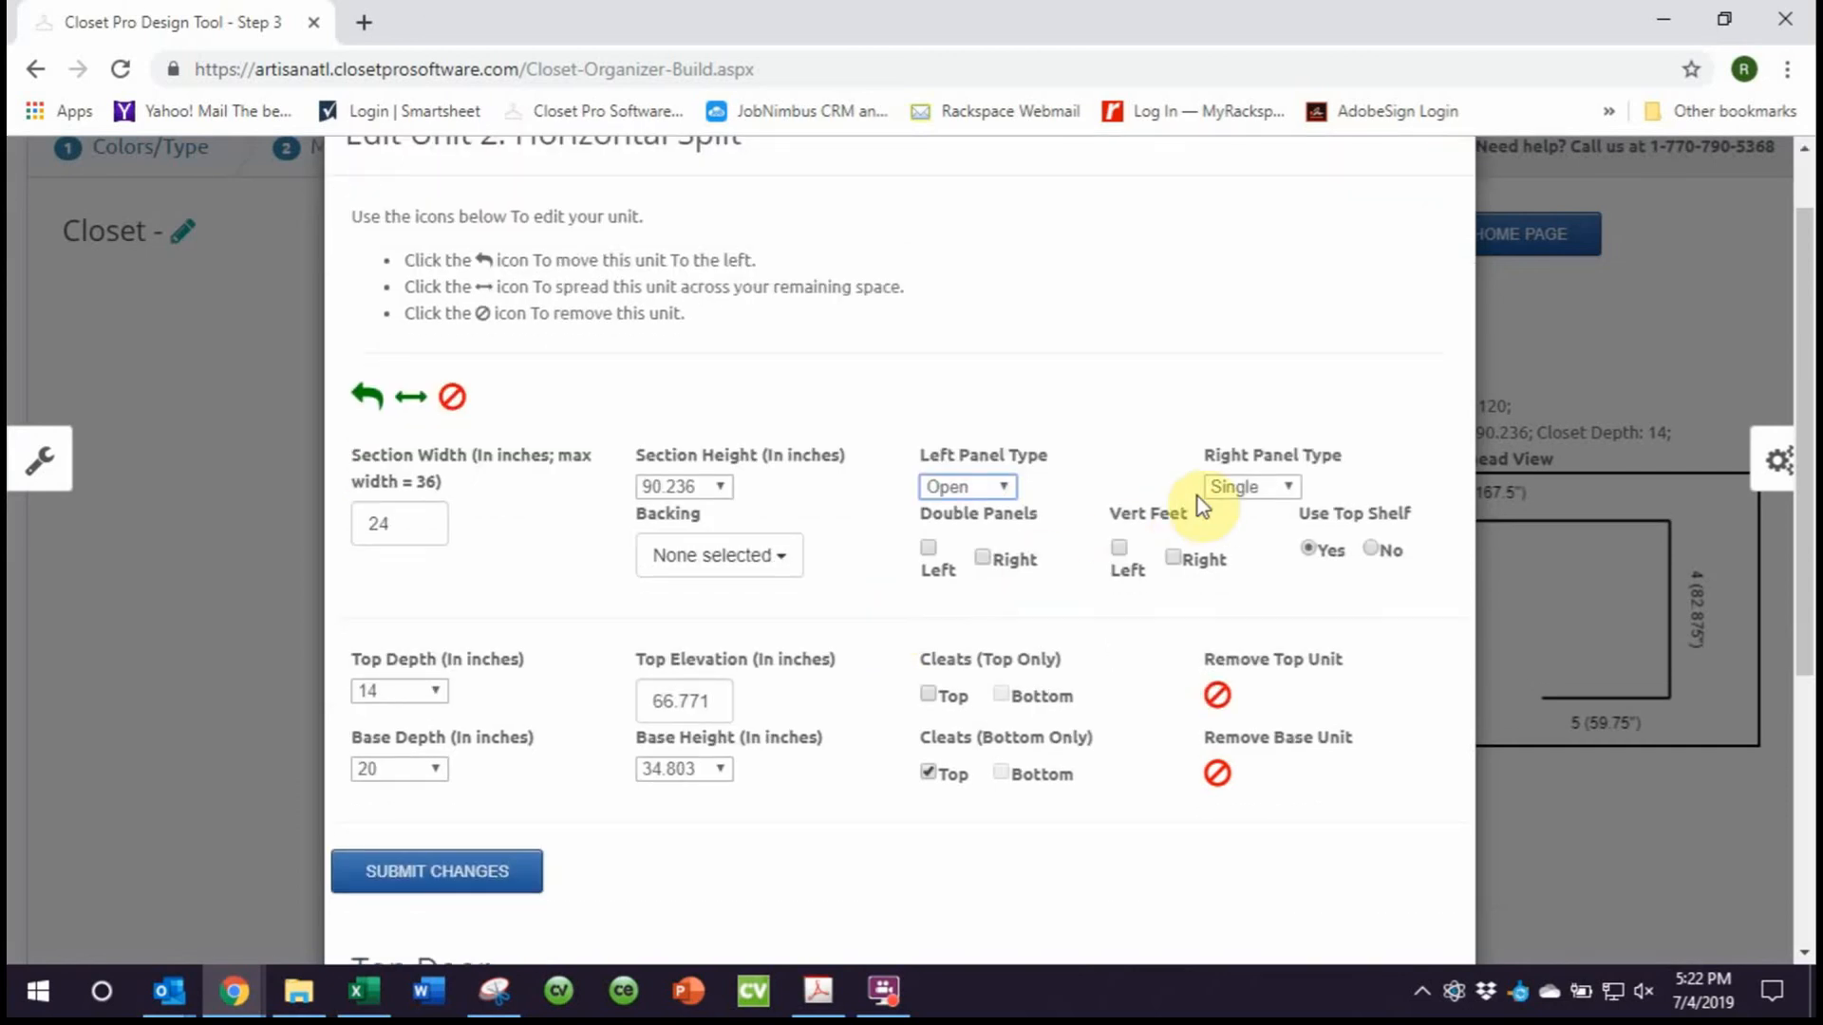
pyautogui.click(399, 872)
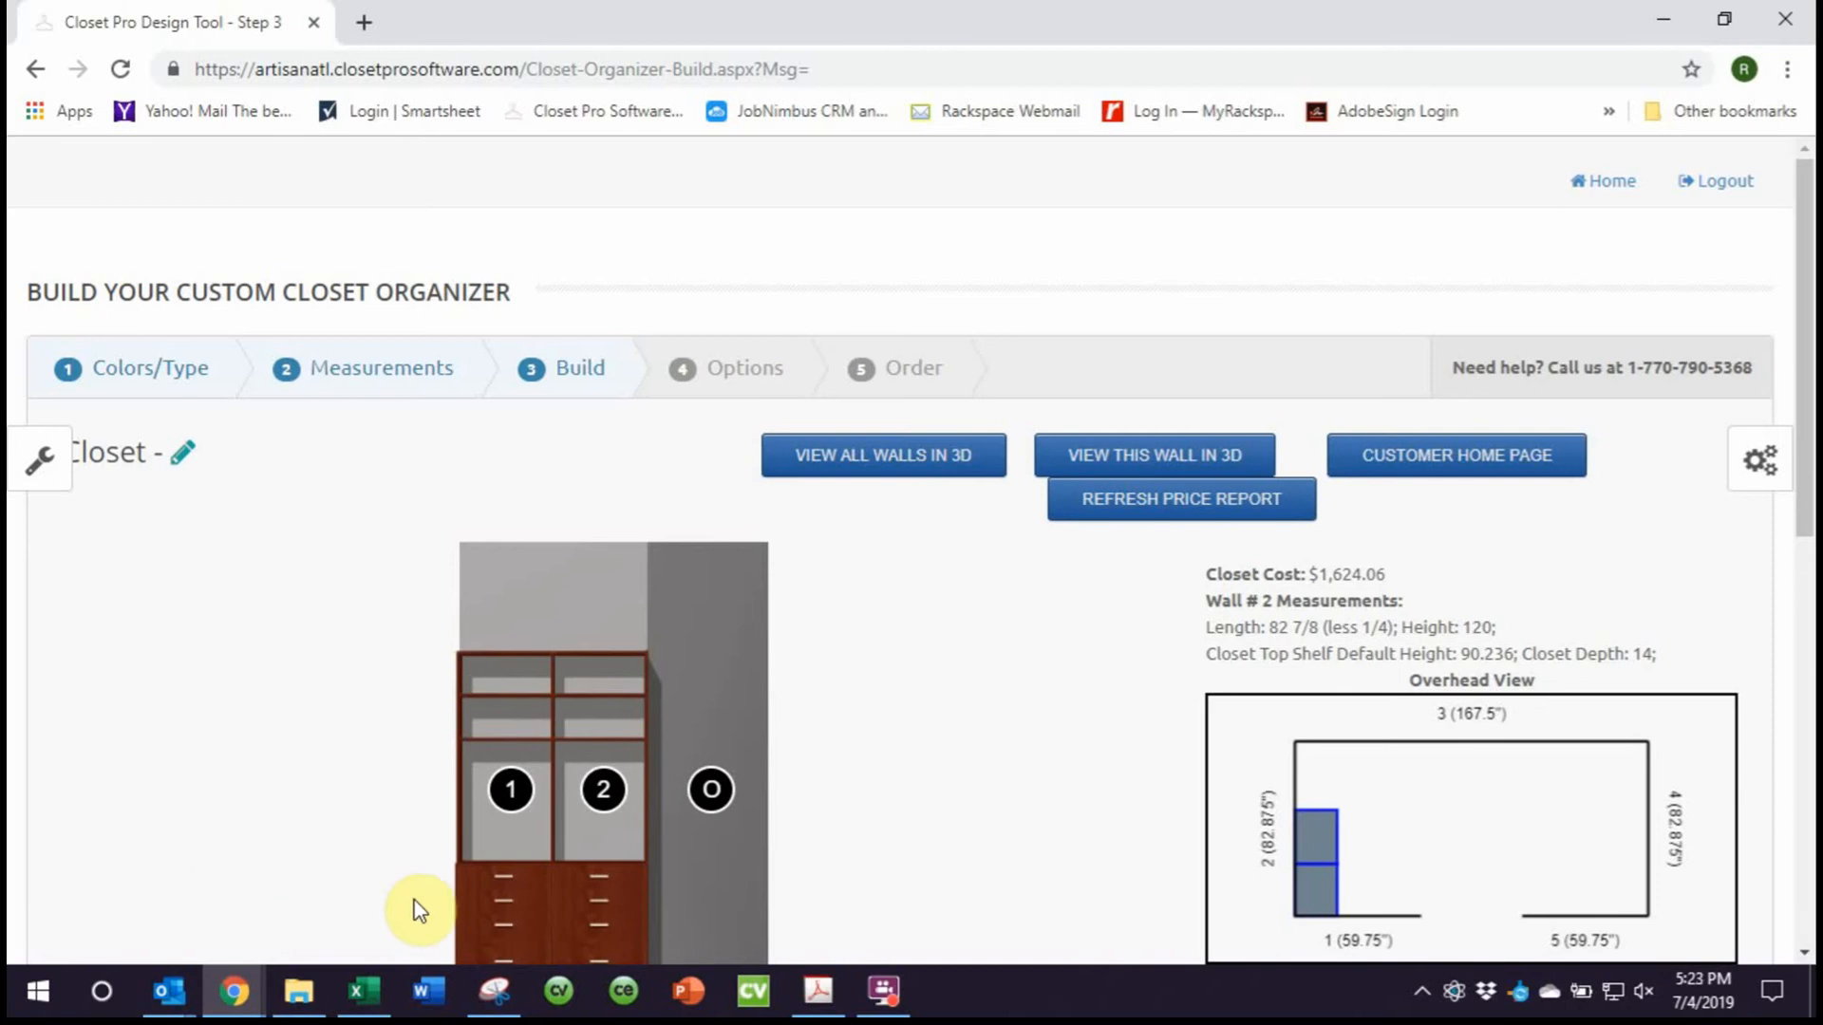
# View wall 2 in 3D to examine the panels of the two adjoining units
pyautogui.click(1112, 448)
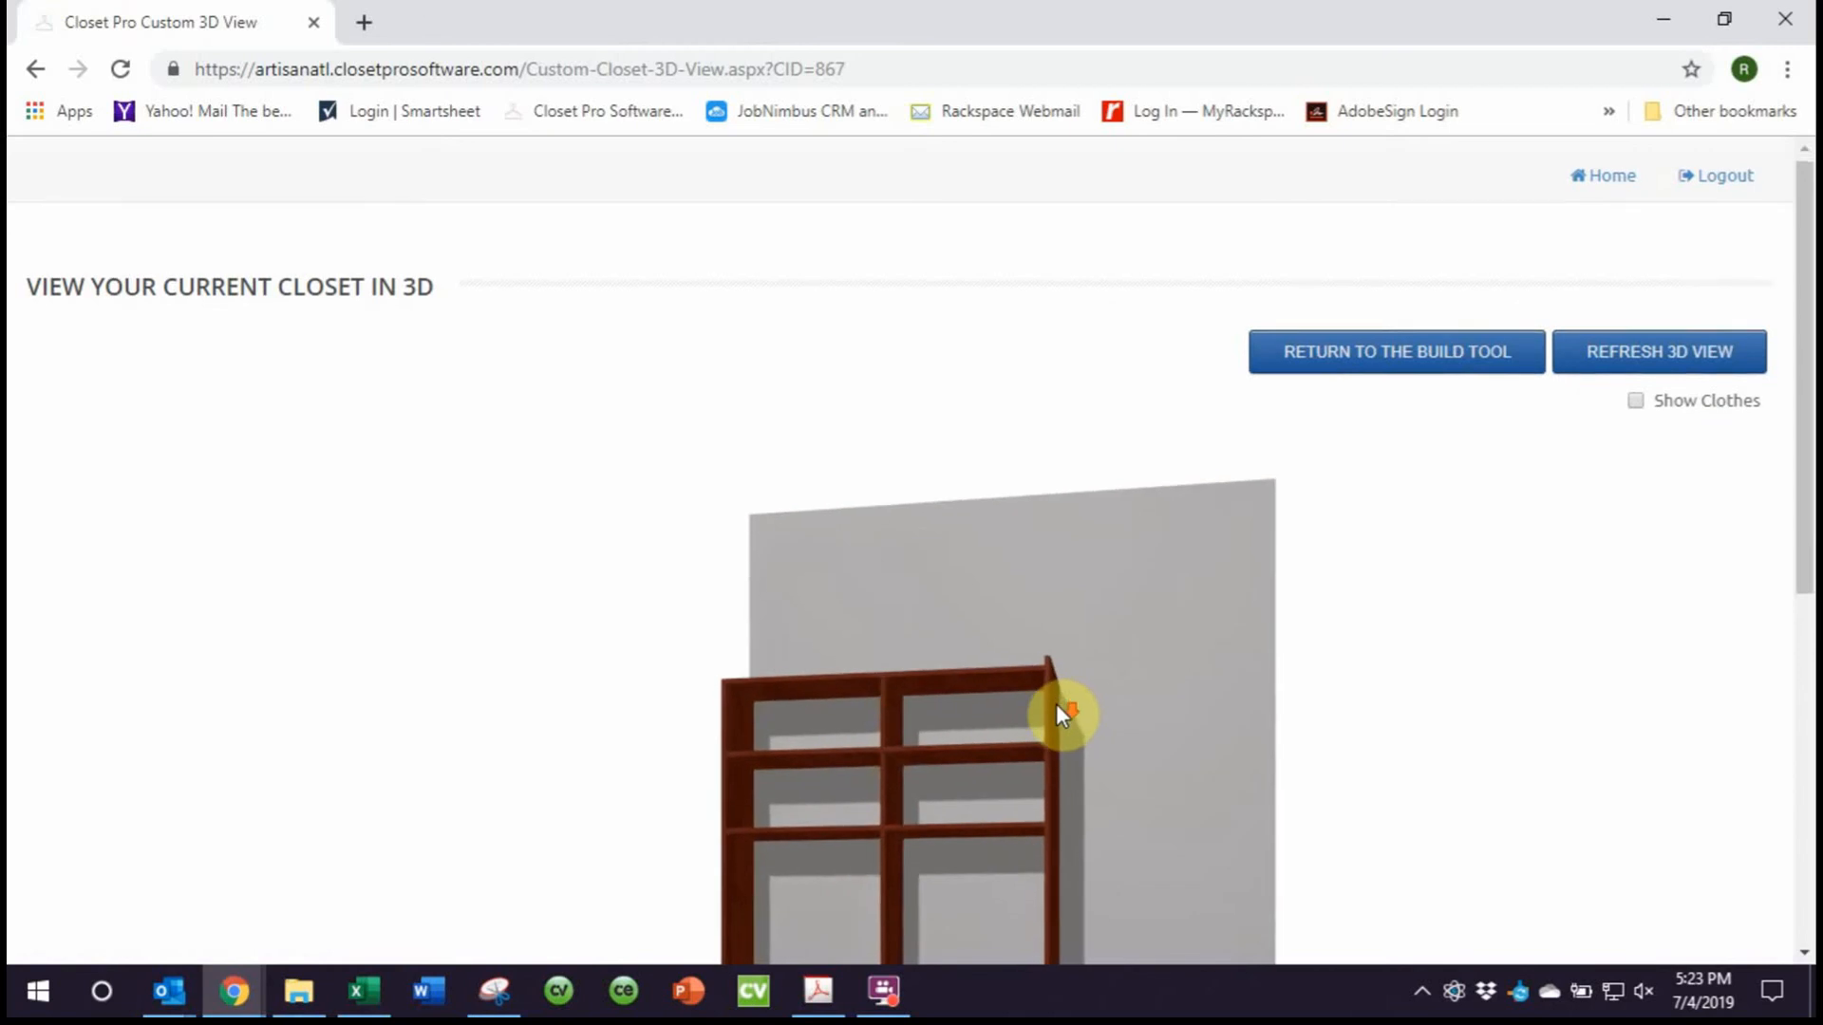
pyautogui.scroll(-2, 1056, 704)
pyautogui.scroll(-2, 1055, 705)
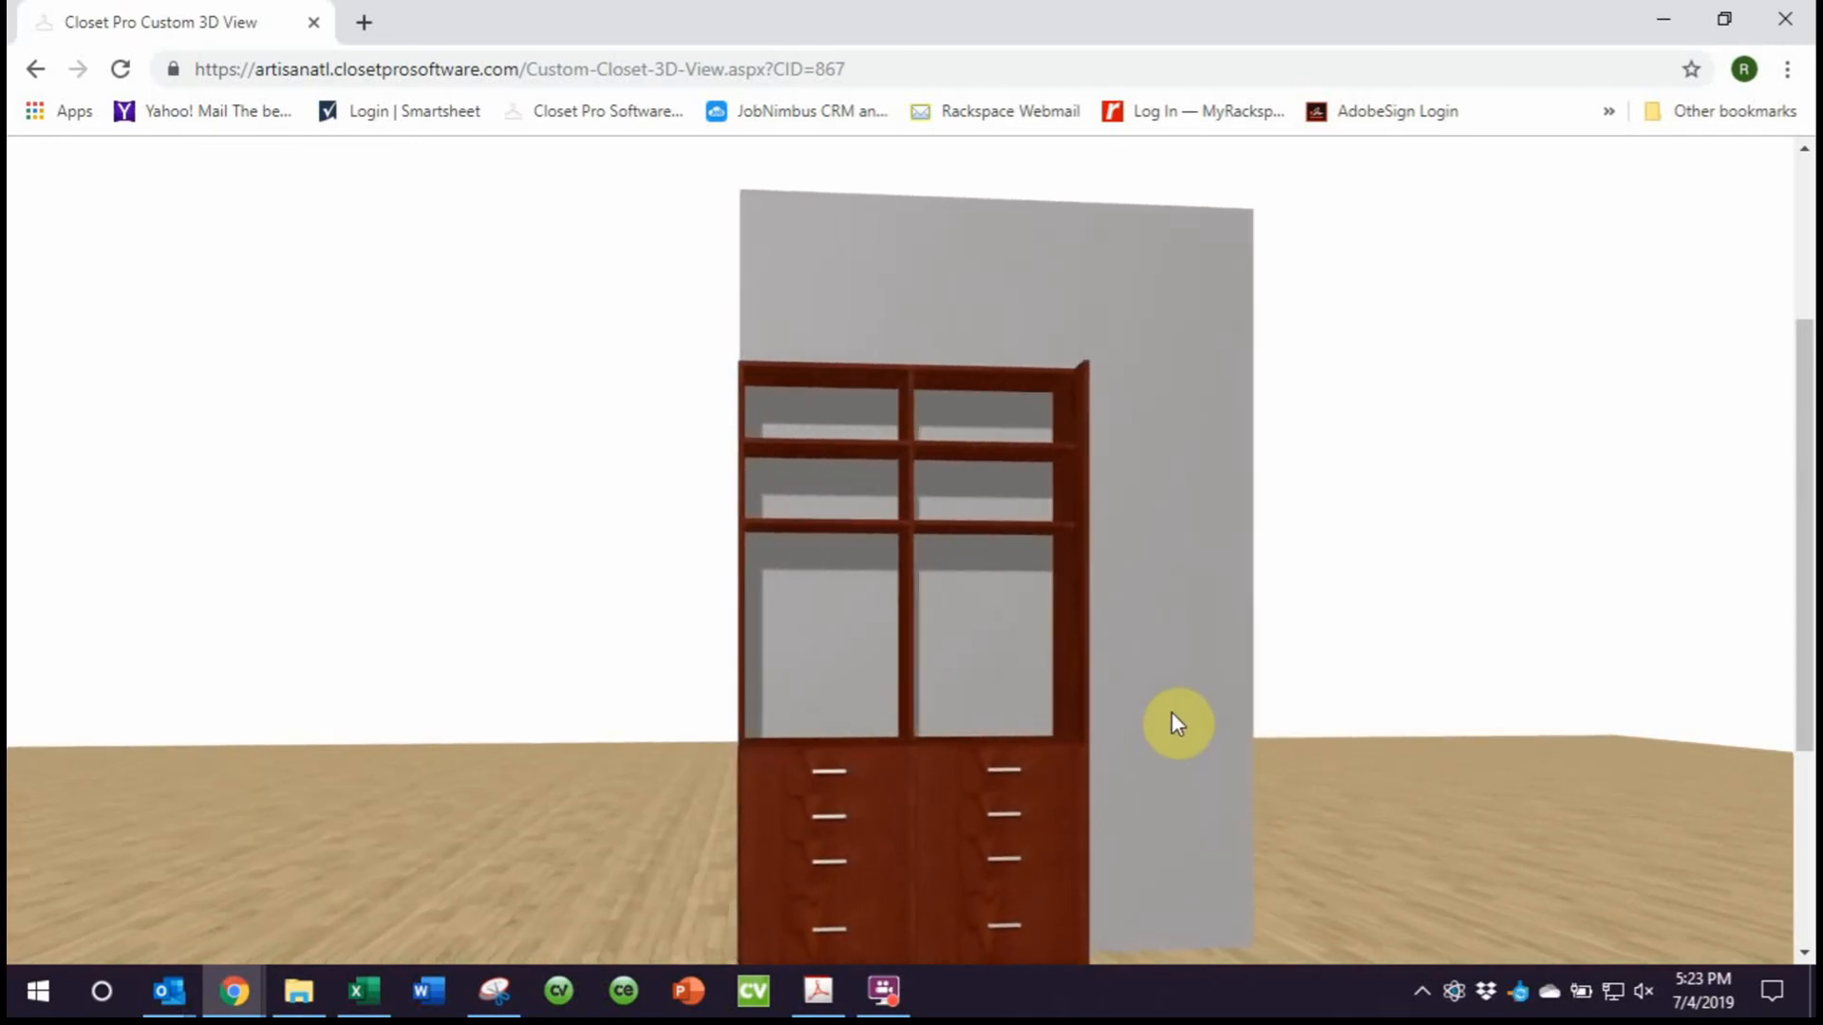
# Leave the 3D view of wall 2 and return to the build tool
pyautogui.scroll(3, 1167, 717)
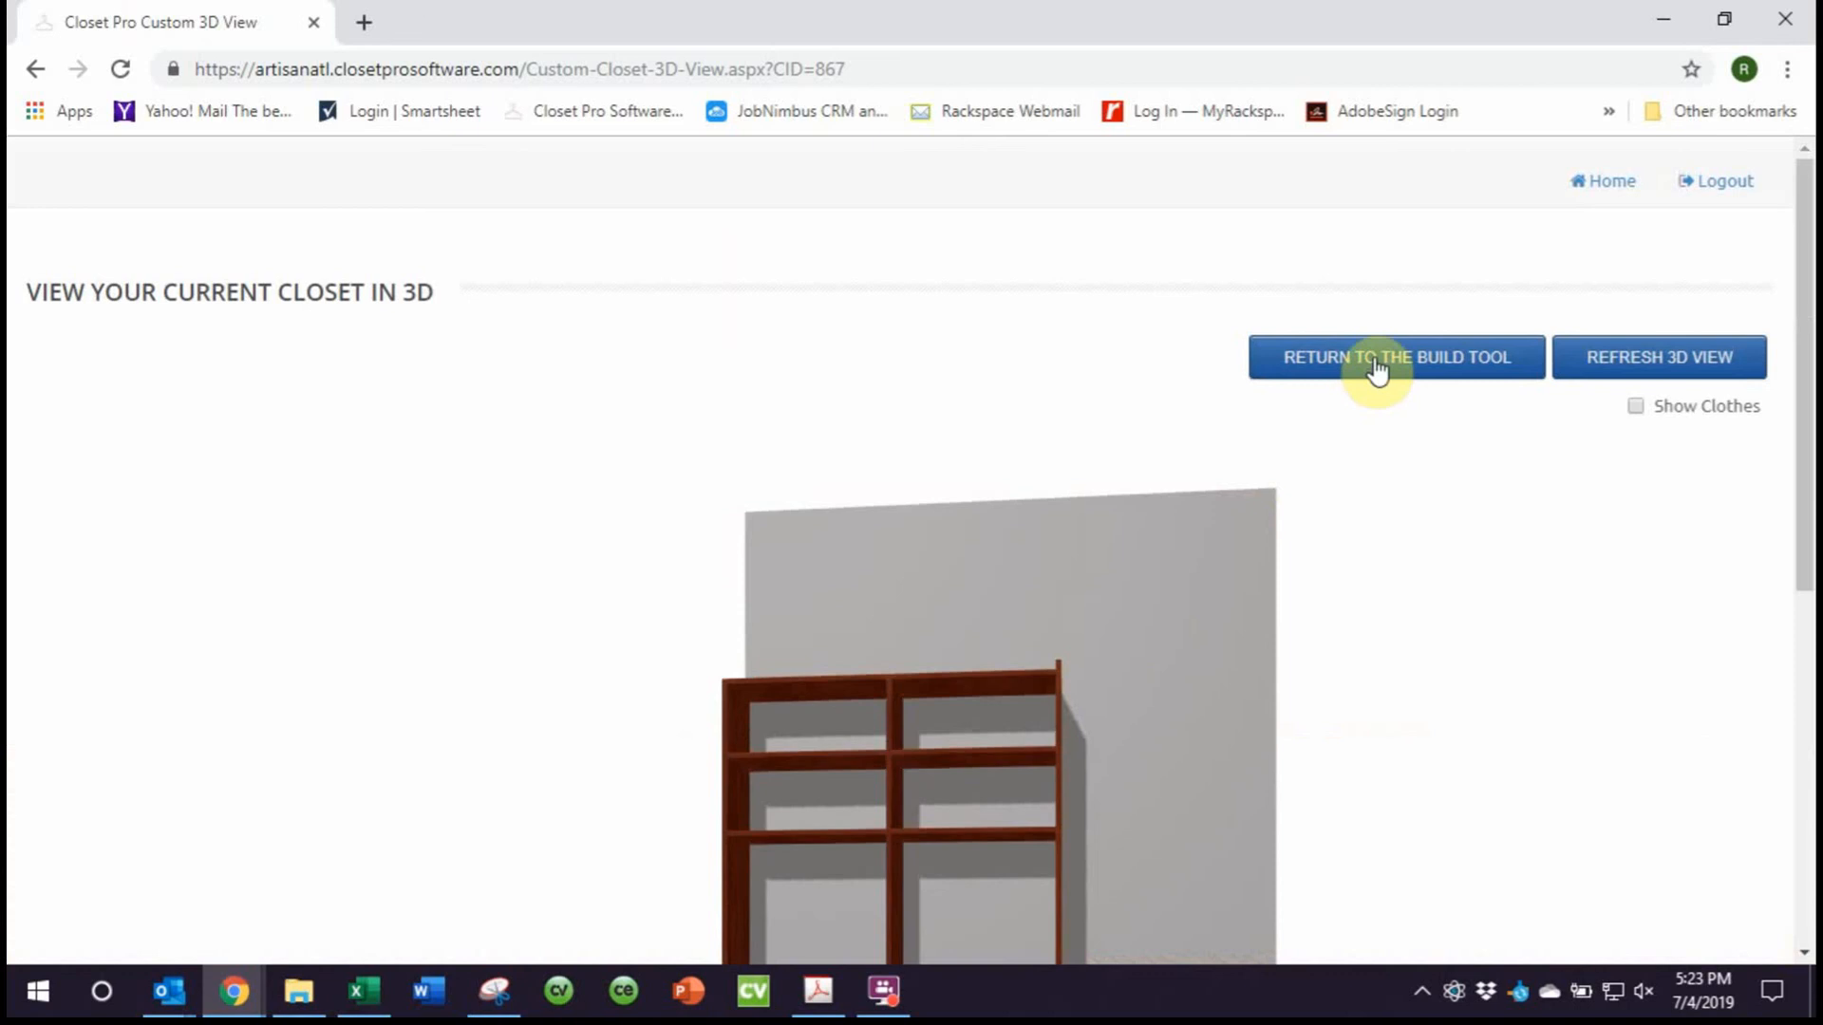
pyautogui.click(1367, 361)
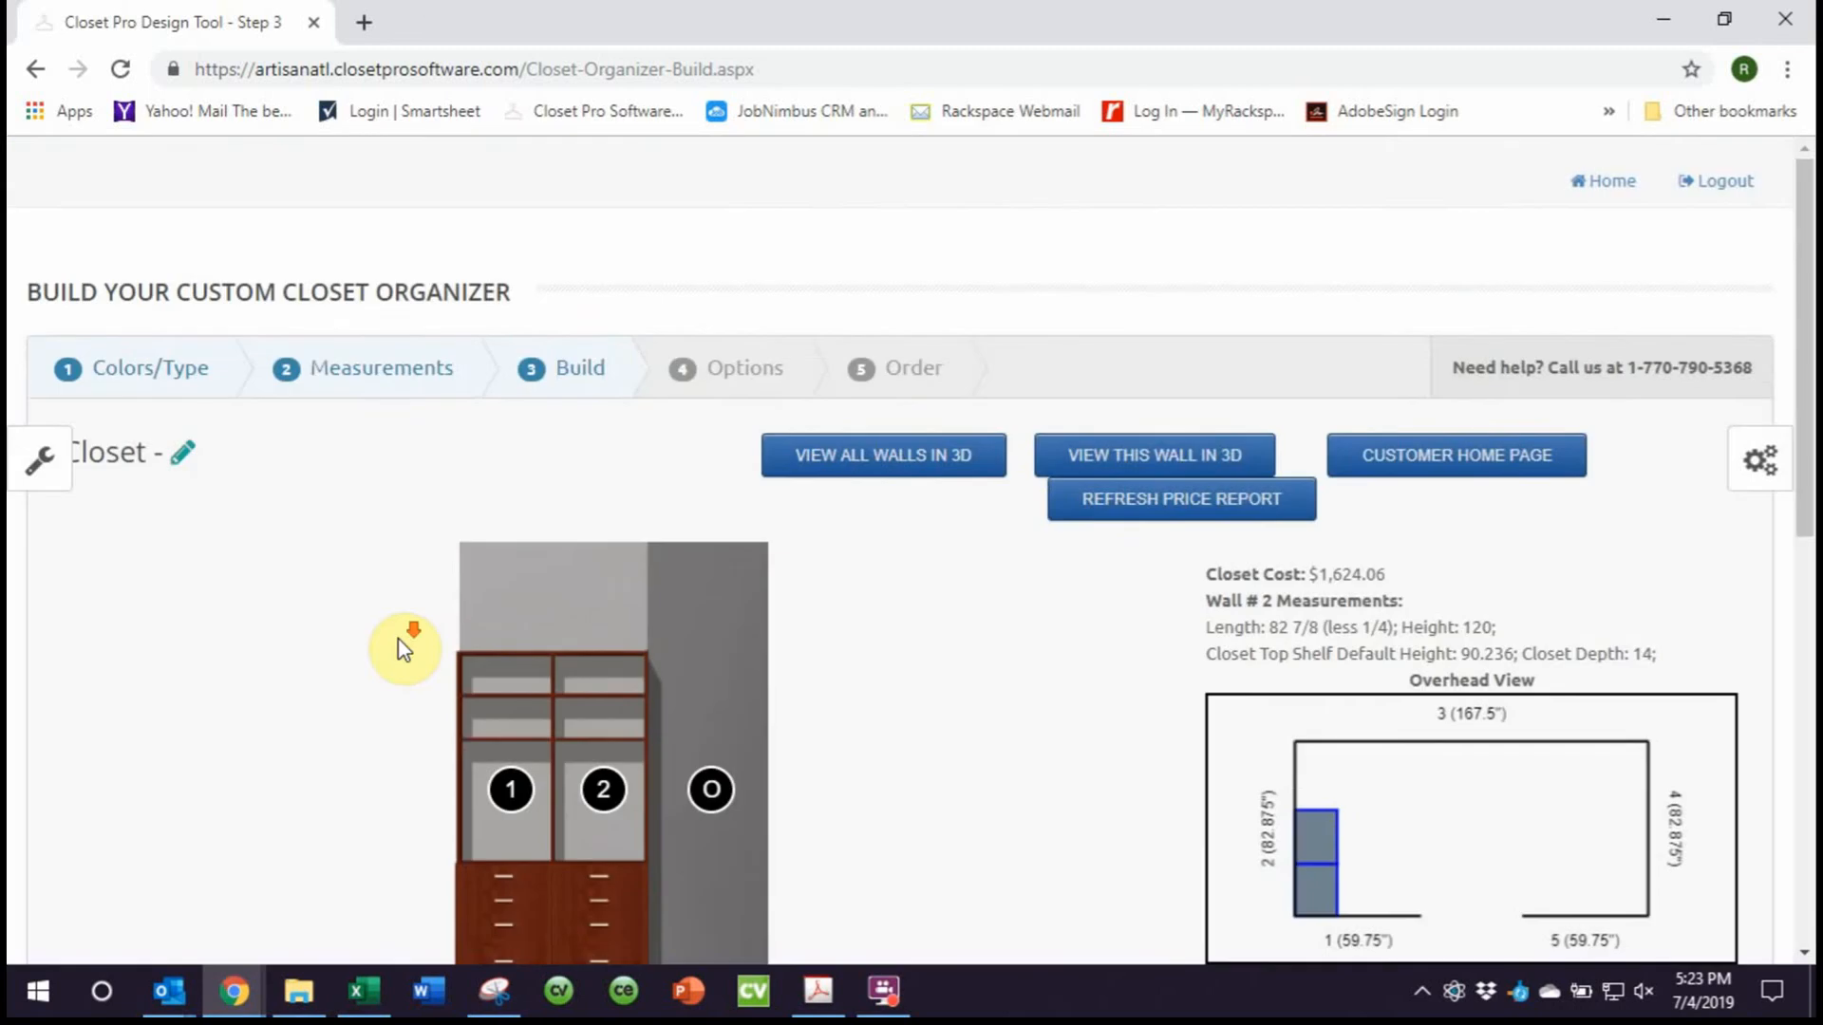
pyautogui.scroll(-2, 396, 642)
# Open unit 1 for editing and submit it with both panel types kept at Stacked
pyautogui.click(510, 612)
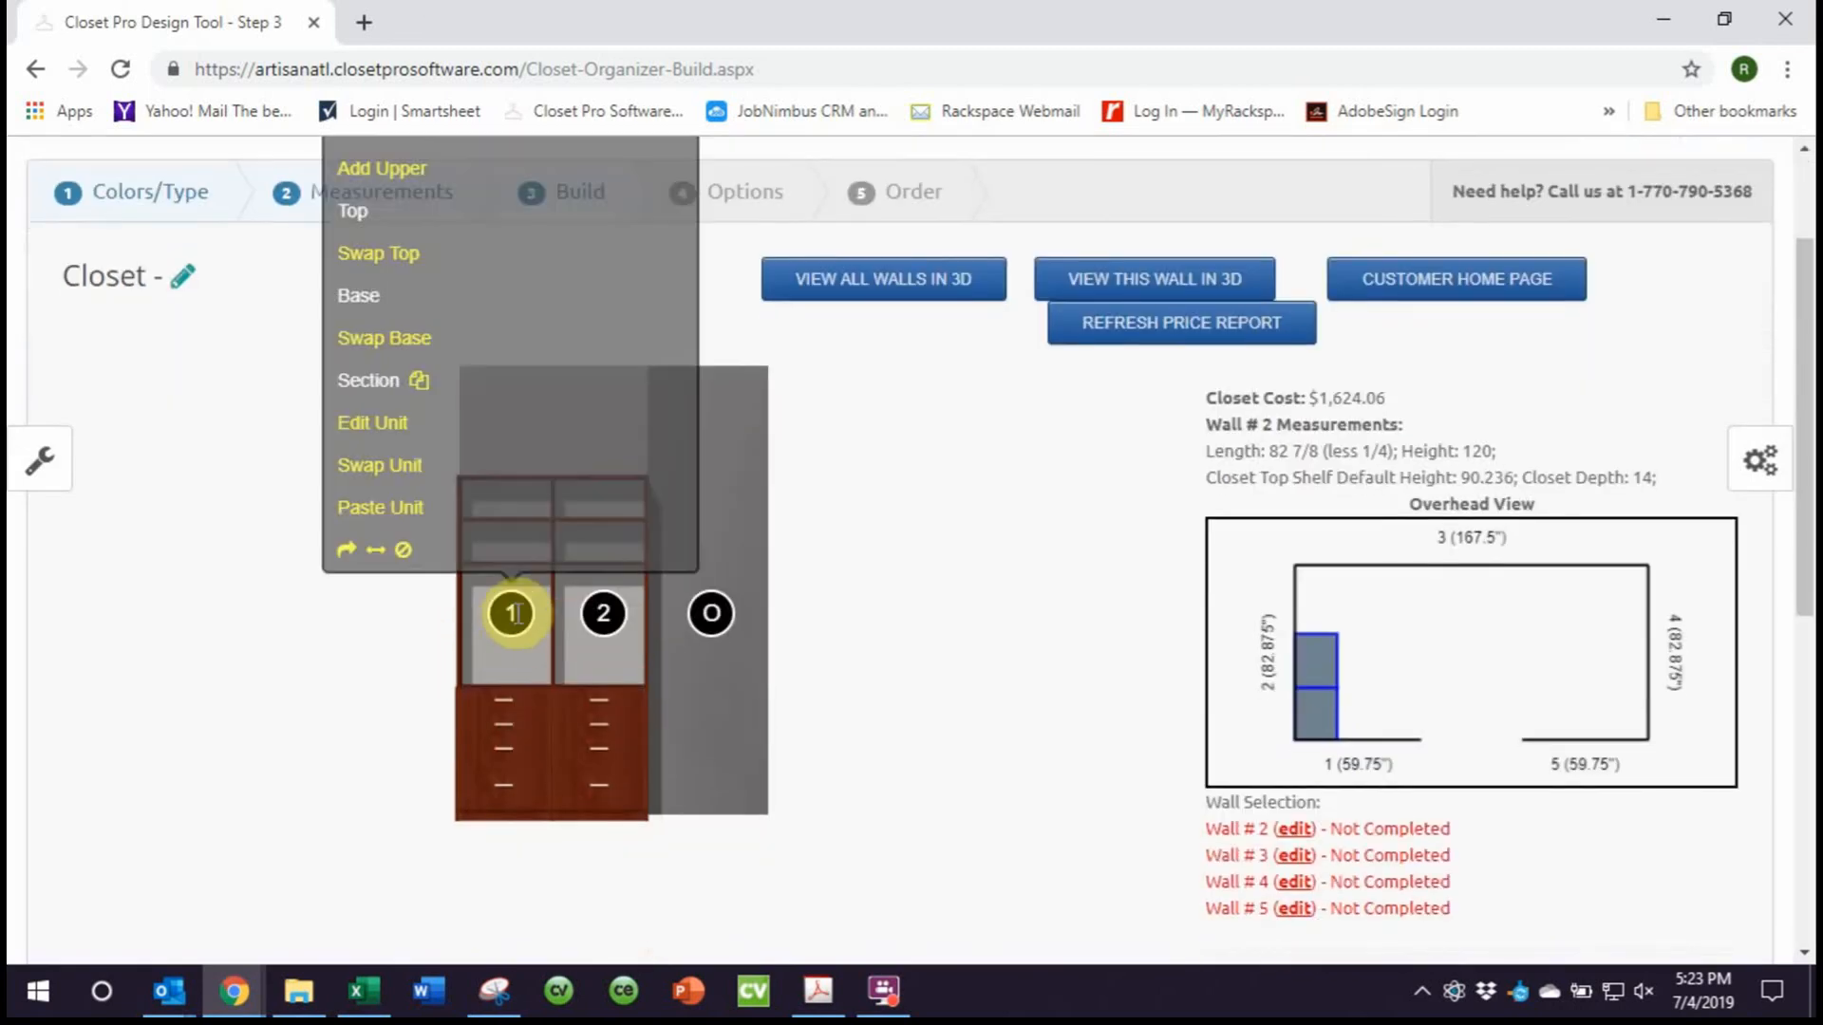
pyautogui.click(380, 423)
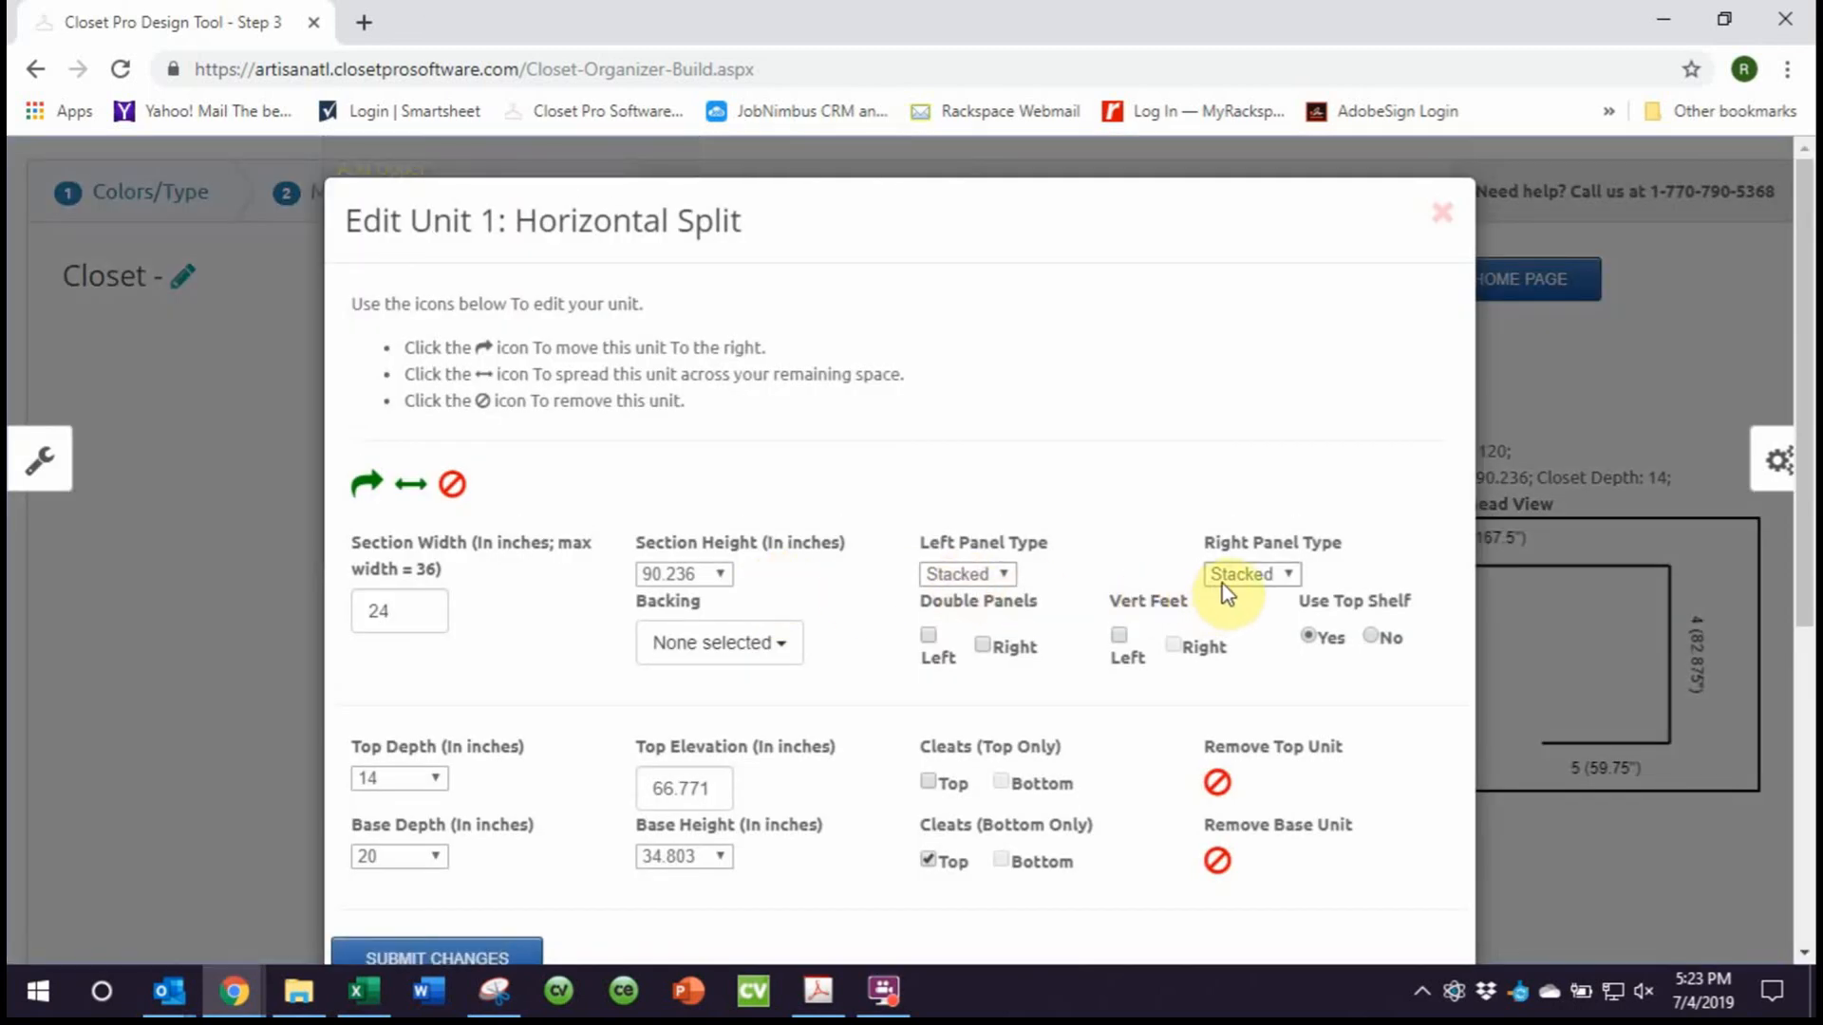
pyautogui.scroll(-3, 569, 807)
pyautogui.click(446, 745)
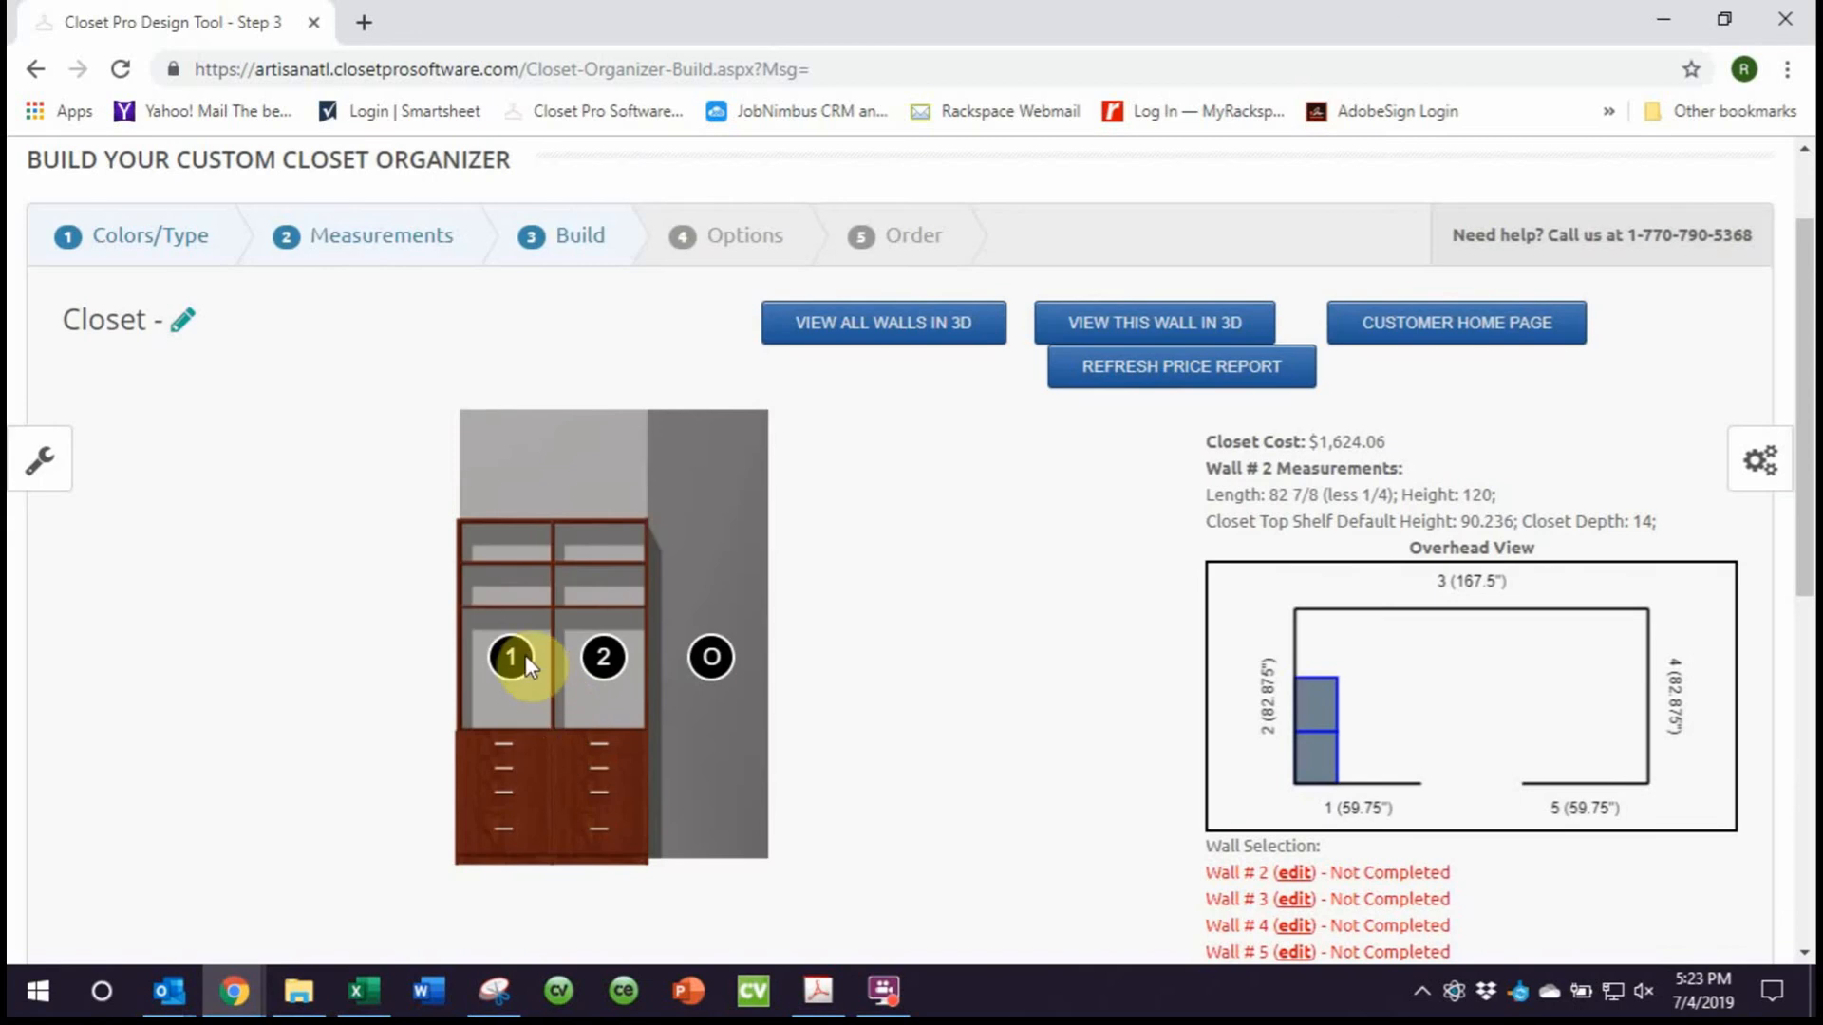
# Edit unit 1 again, set its right panel type to Open and submit the changes
pyautogui.click(513, 657)
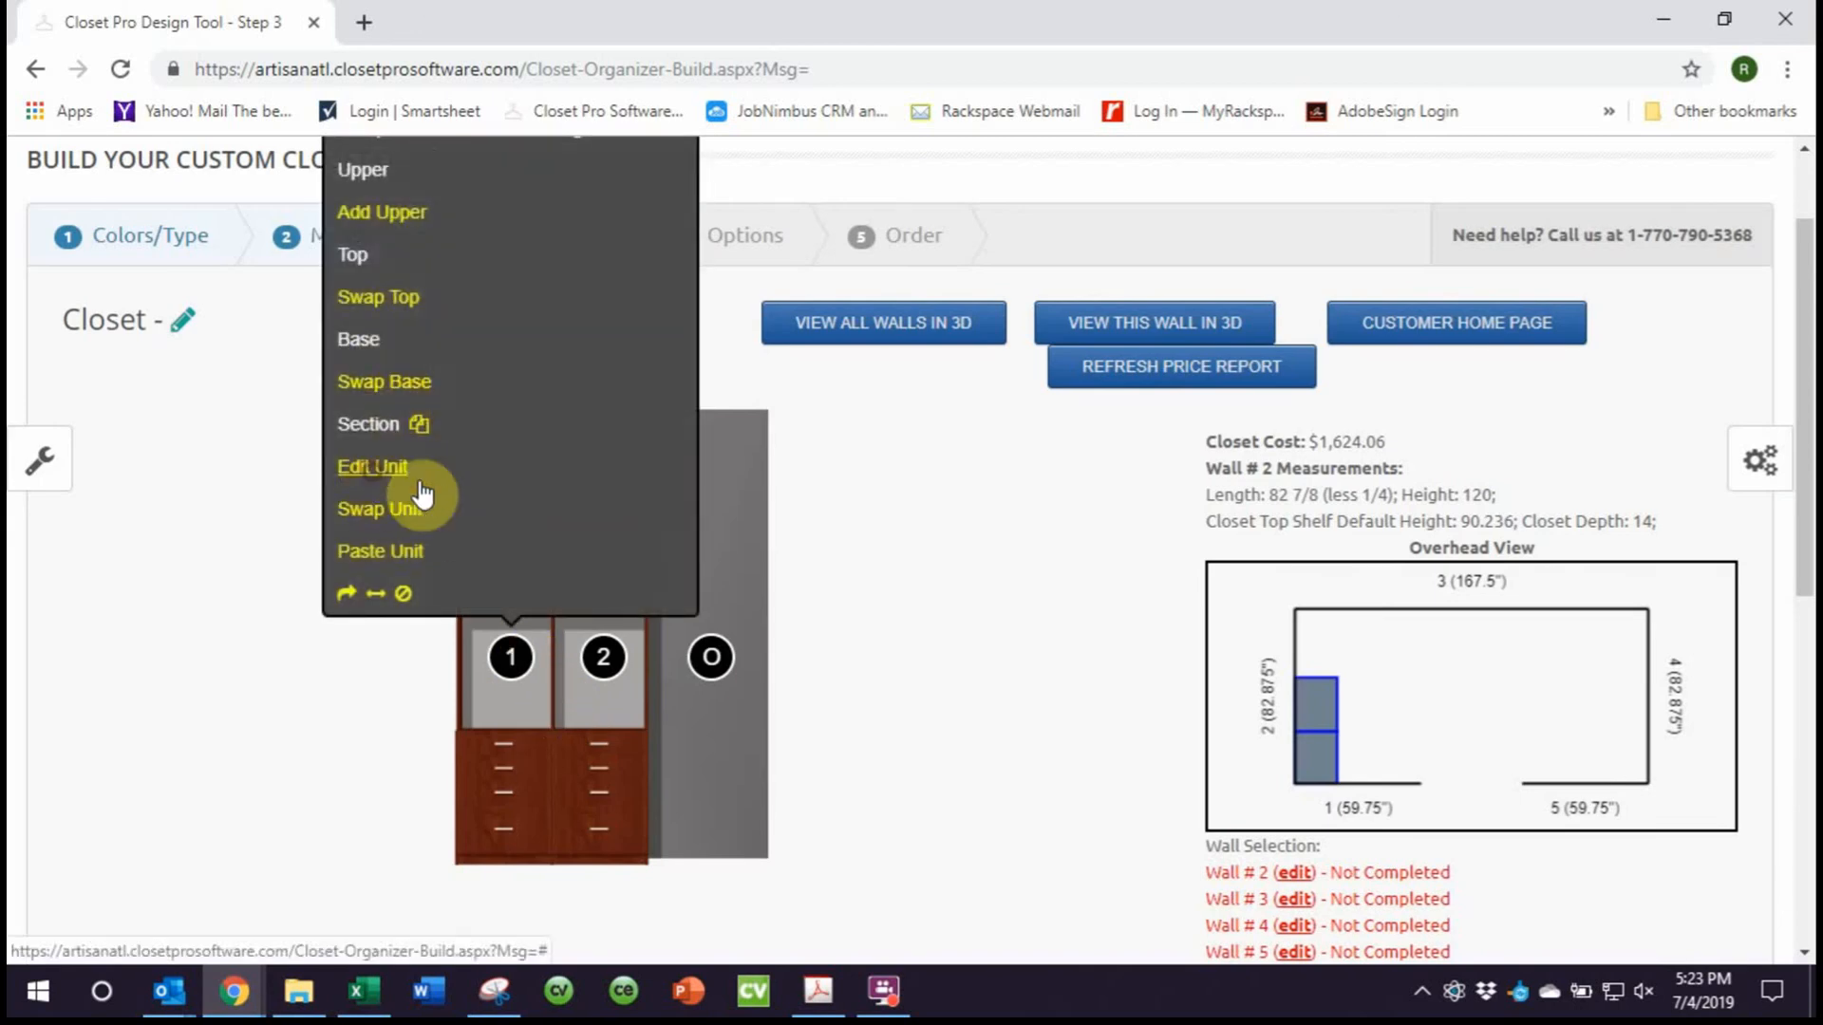
pyautogui.click(372, 467)
pyautogui.click(1246, 574)
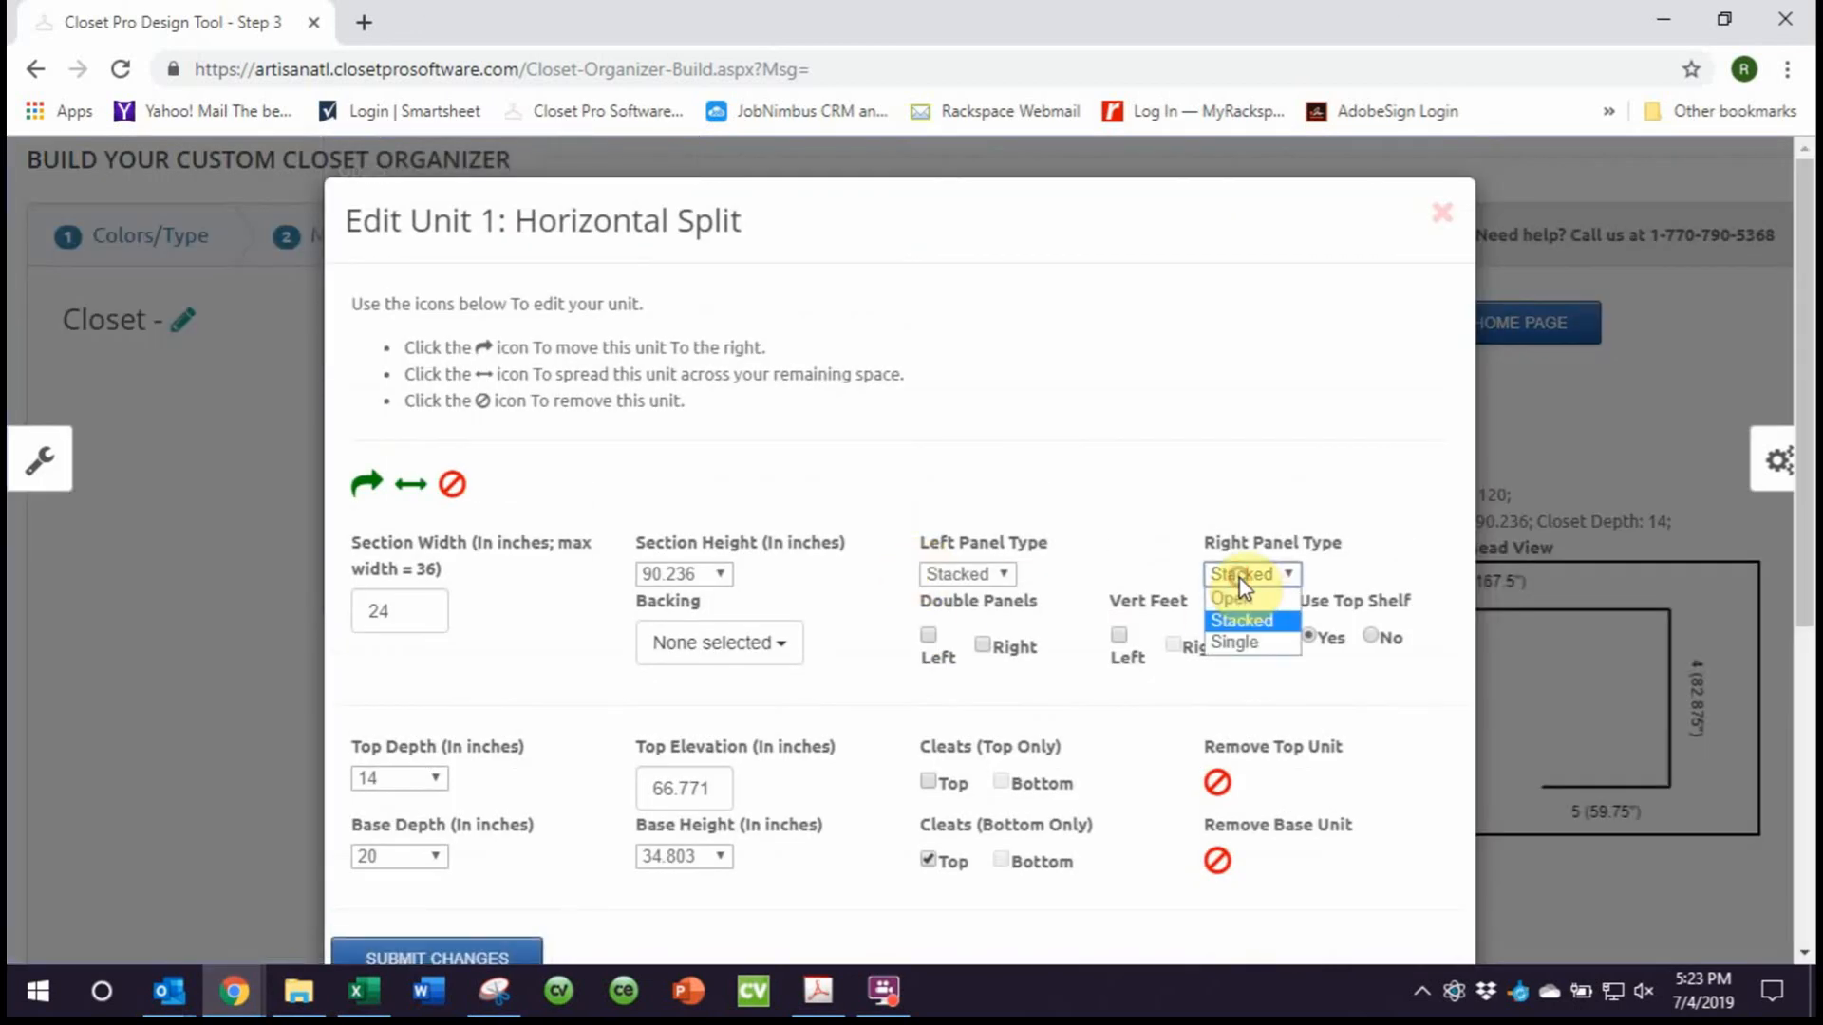
pyautogui.click(1234, 615)
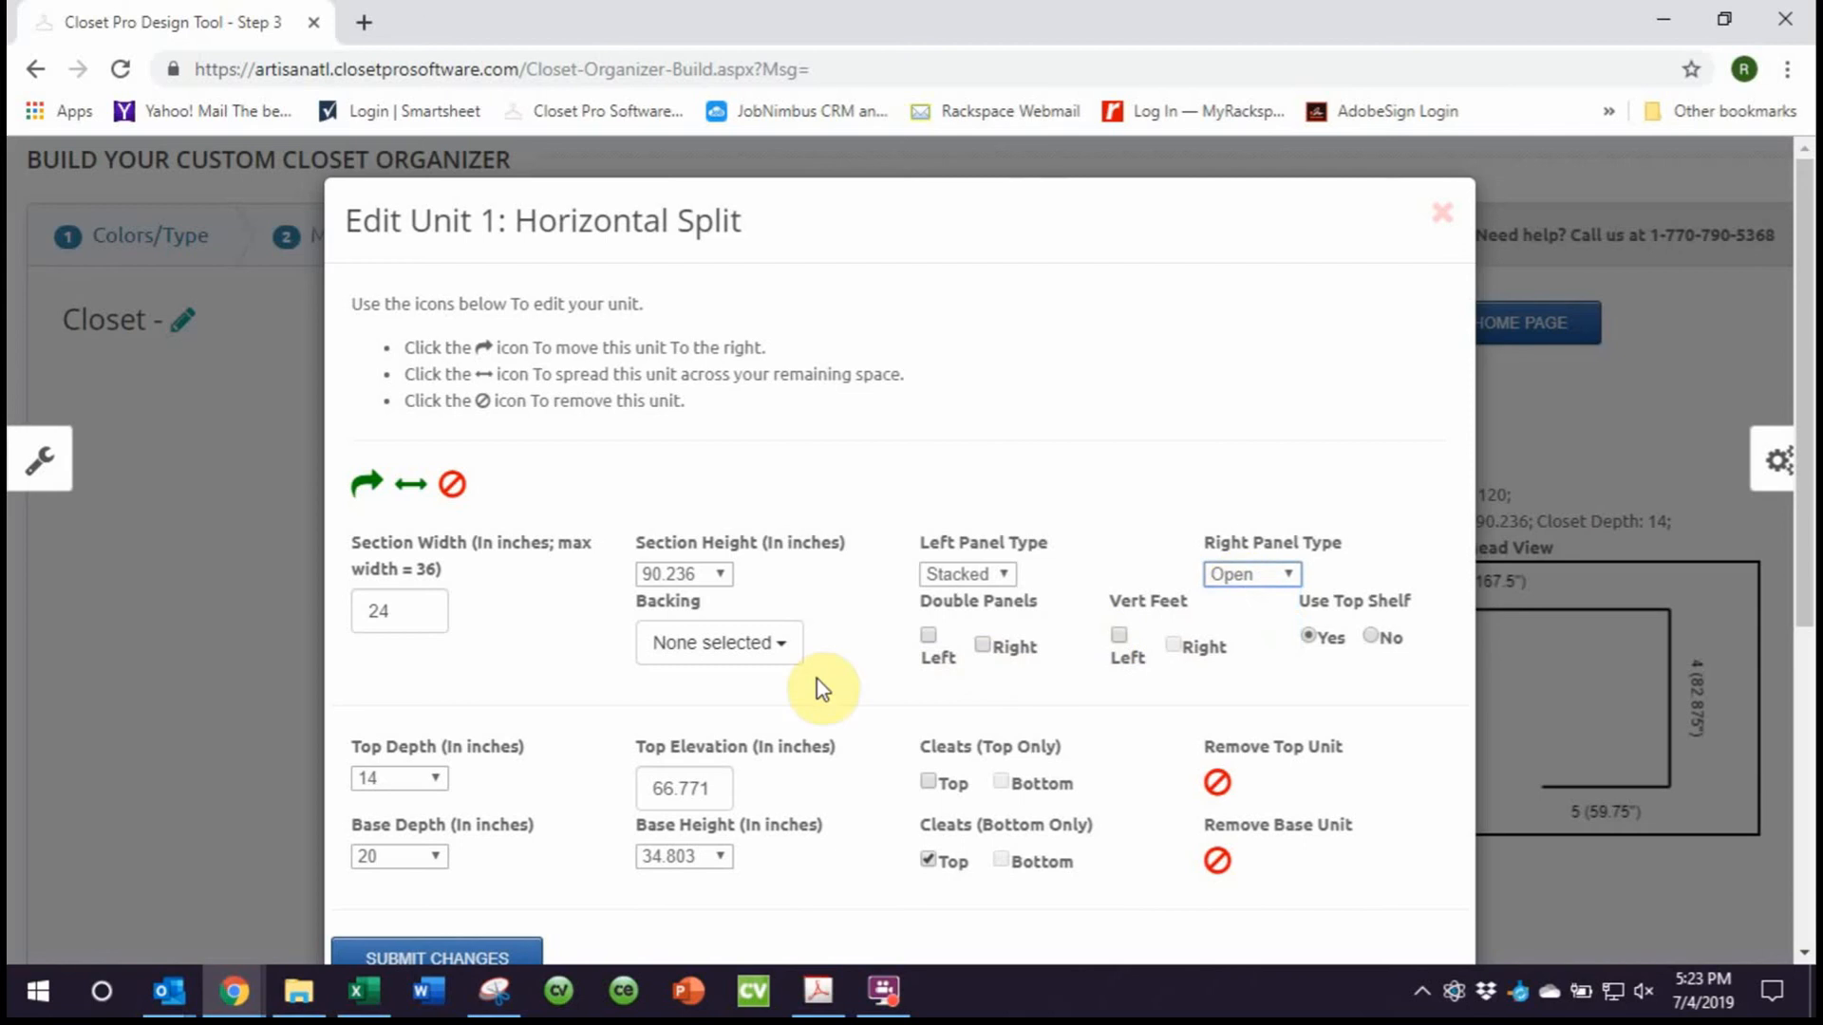
pyautogui.scroll(-2, 665, 740)
pyautogui.click(487, 739)
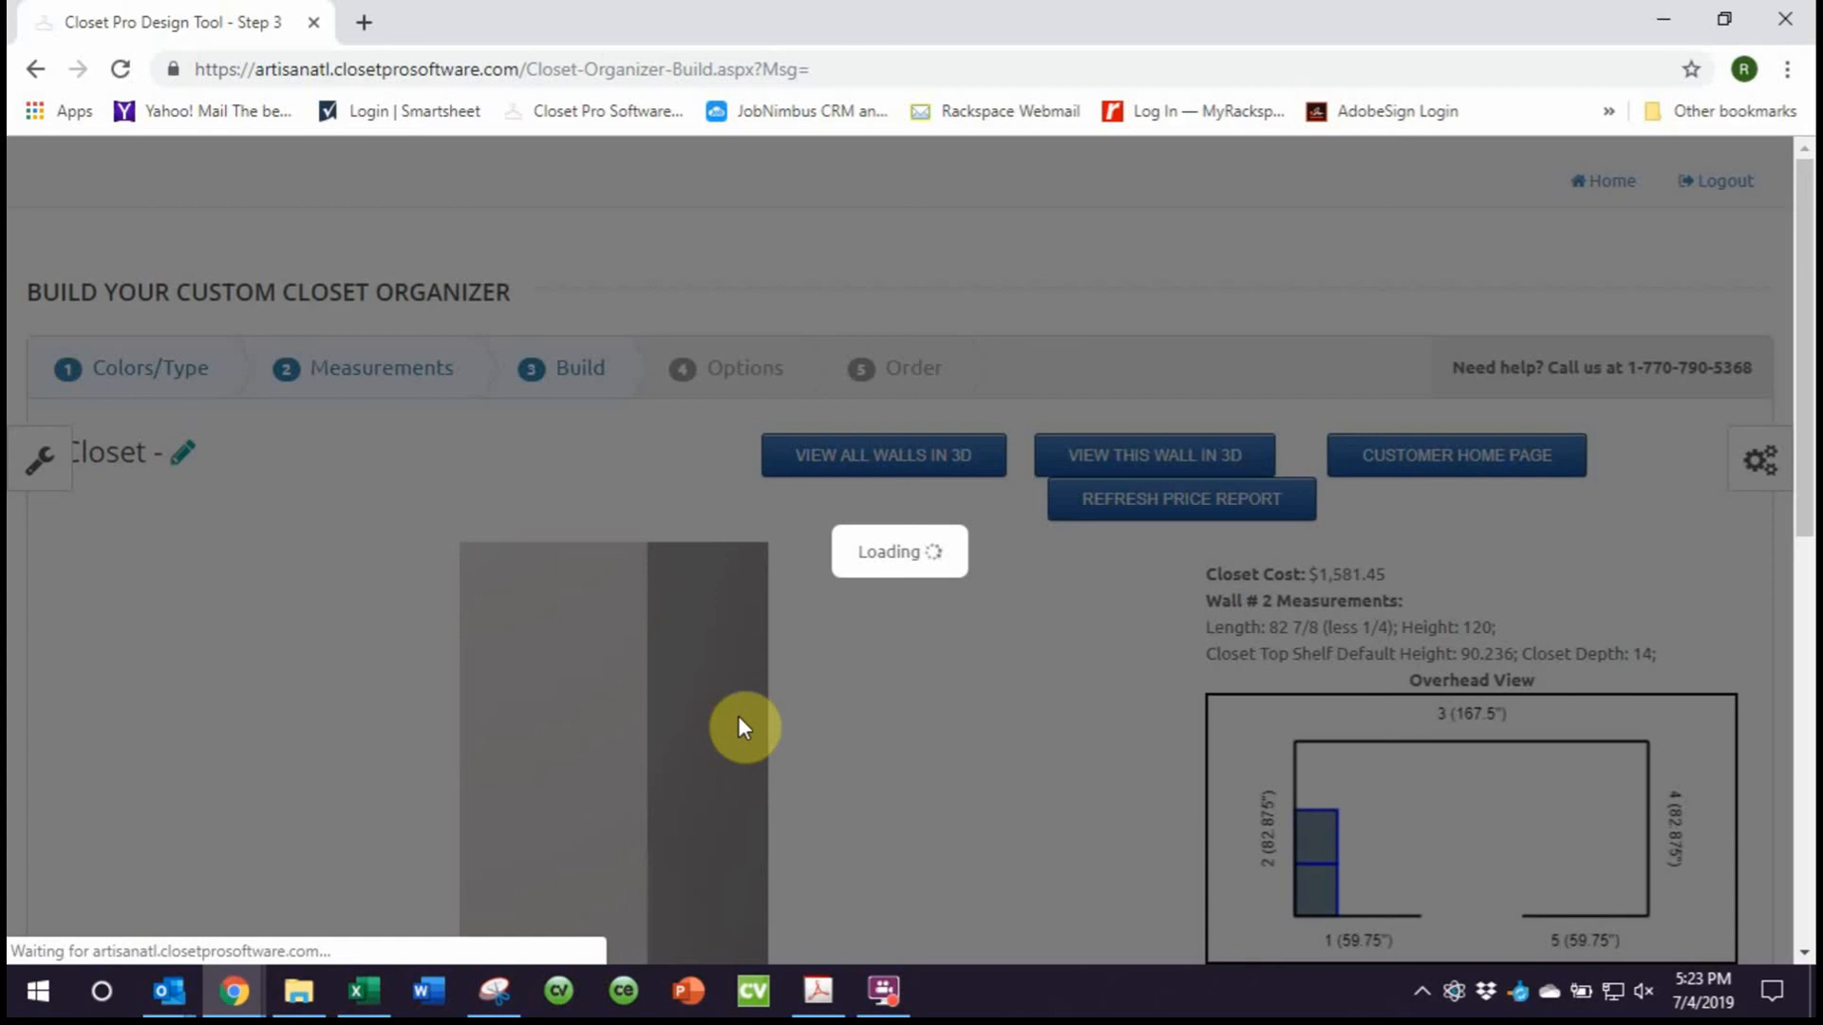
# Open unit 2 for editing, set its right panel type to Stacked and submit the changes
pyautogui.scroll(-1, 739, 719)
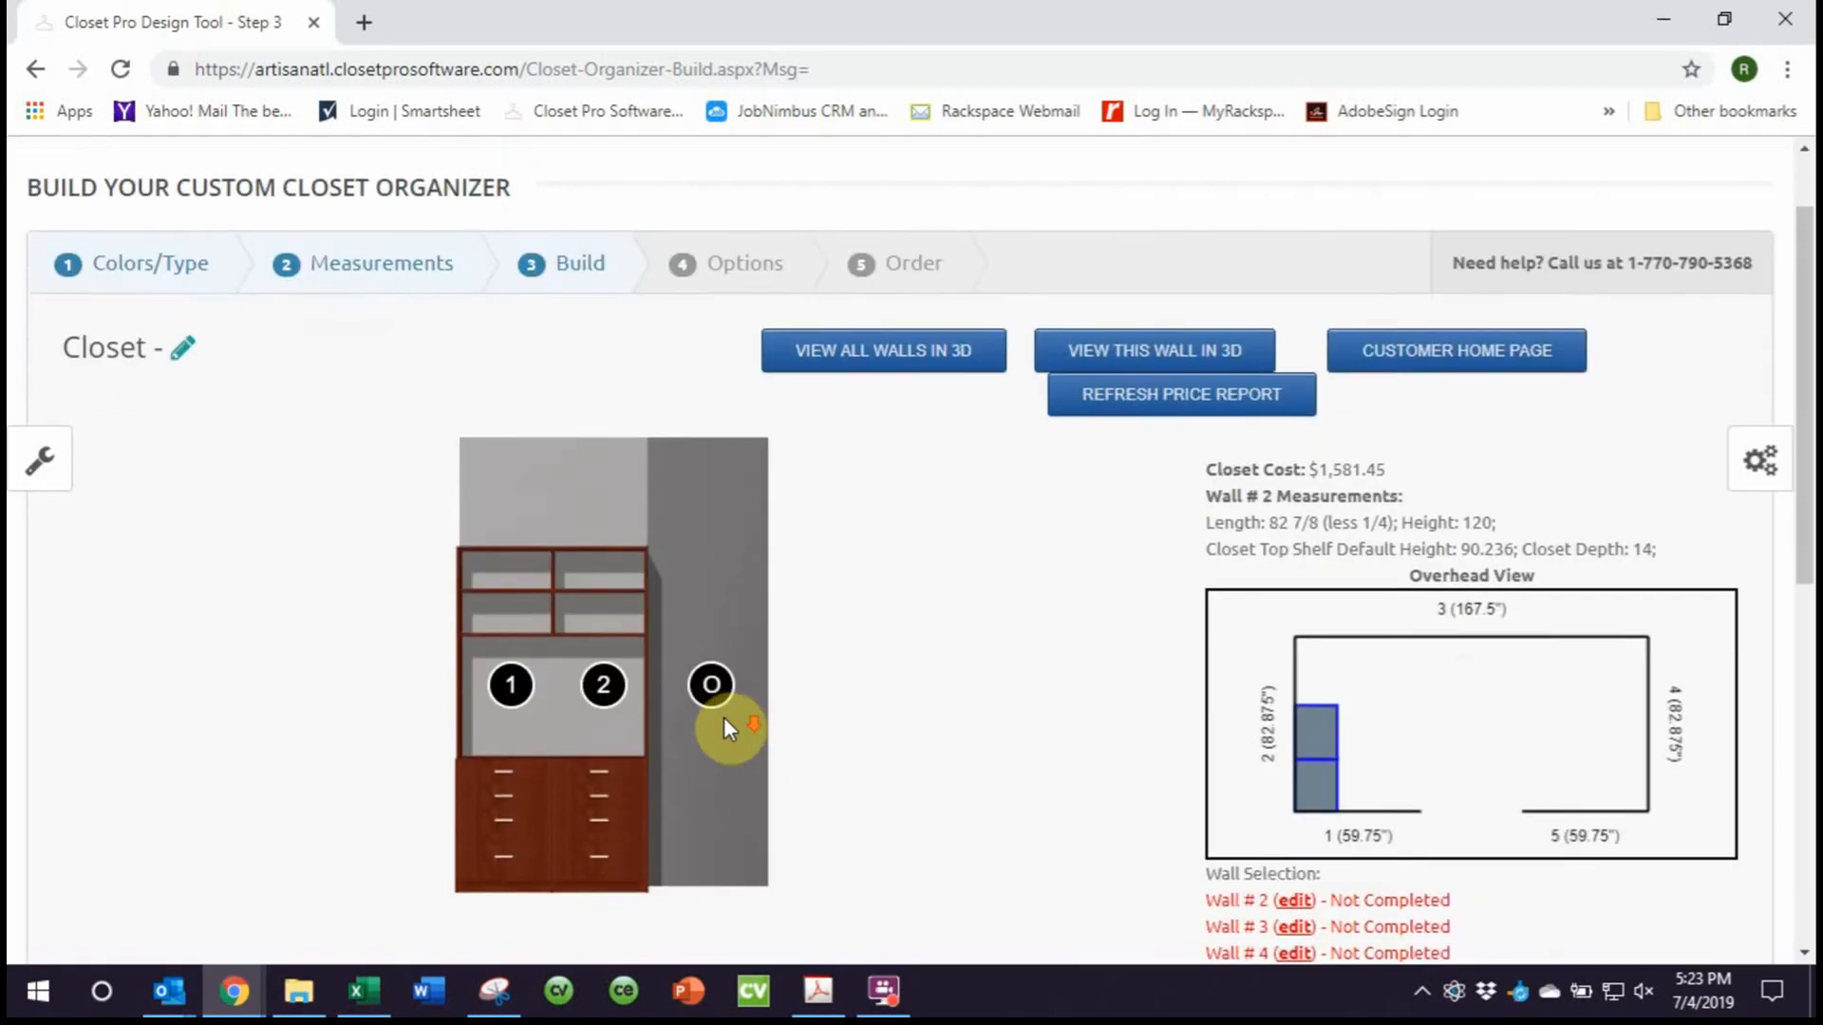
pyautogui.moveTo(603, 657)
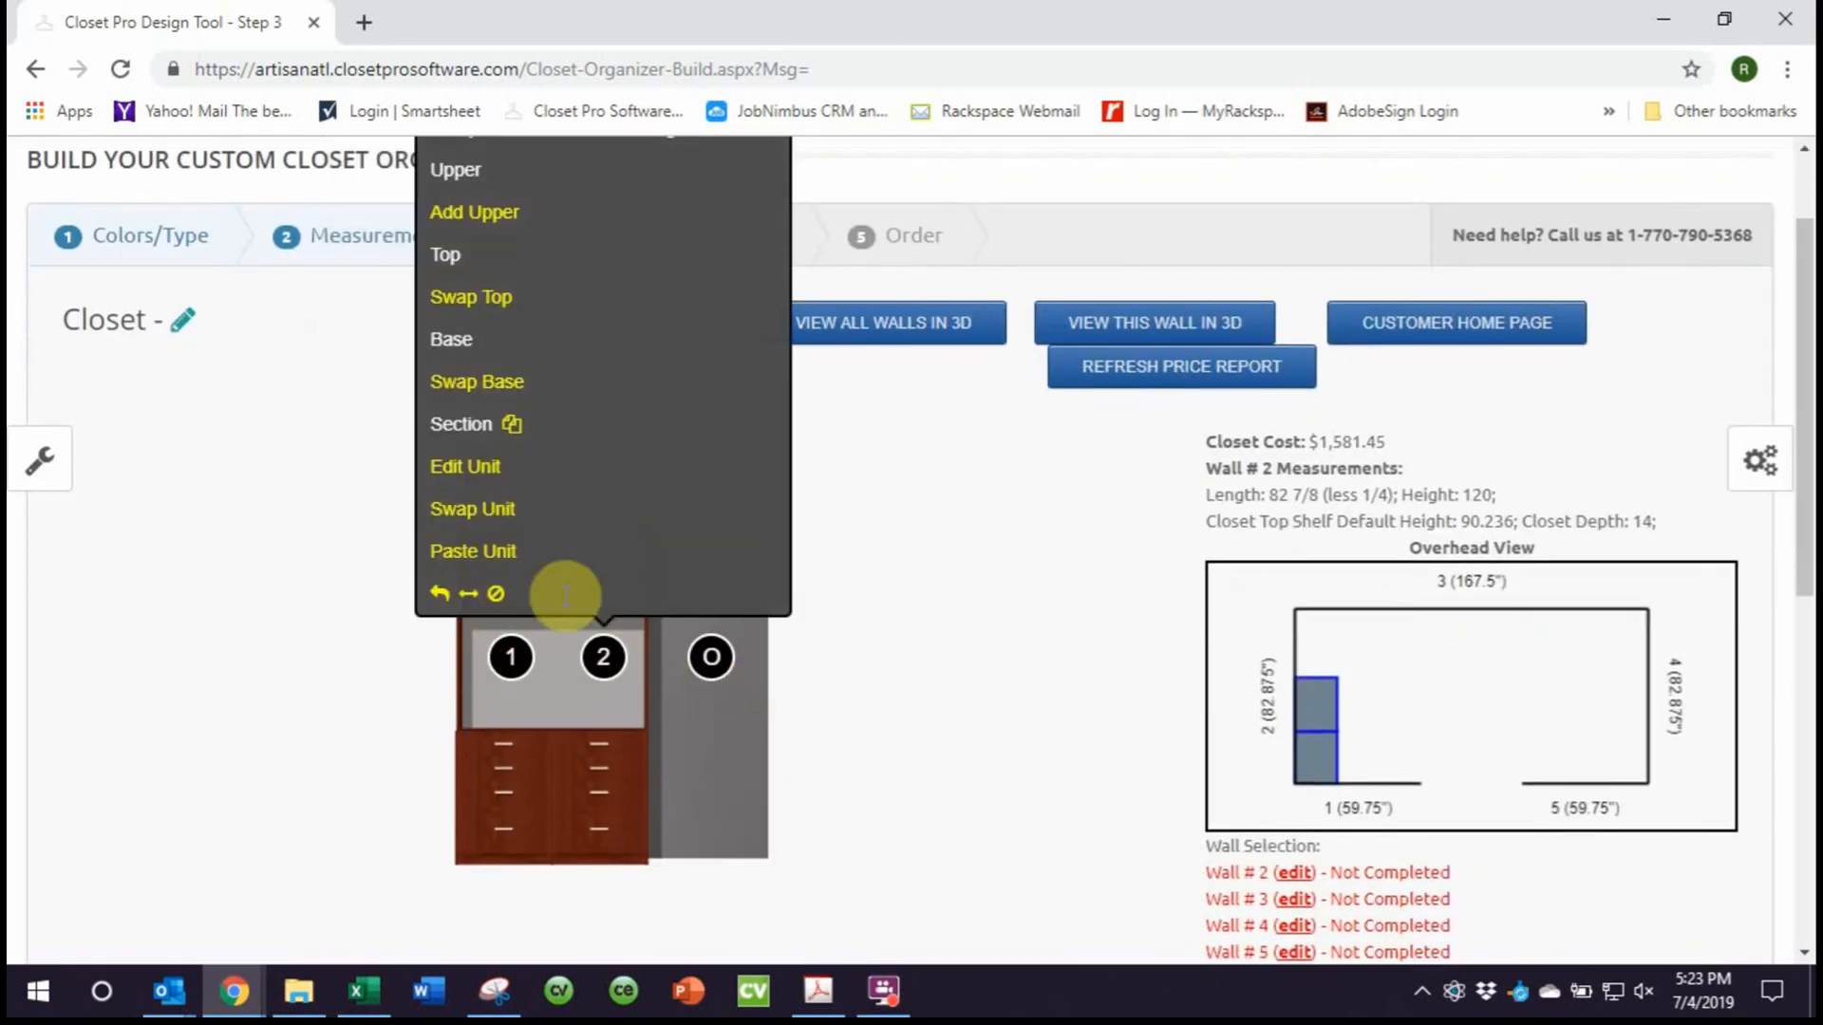
pyautogui.click(465, 466)
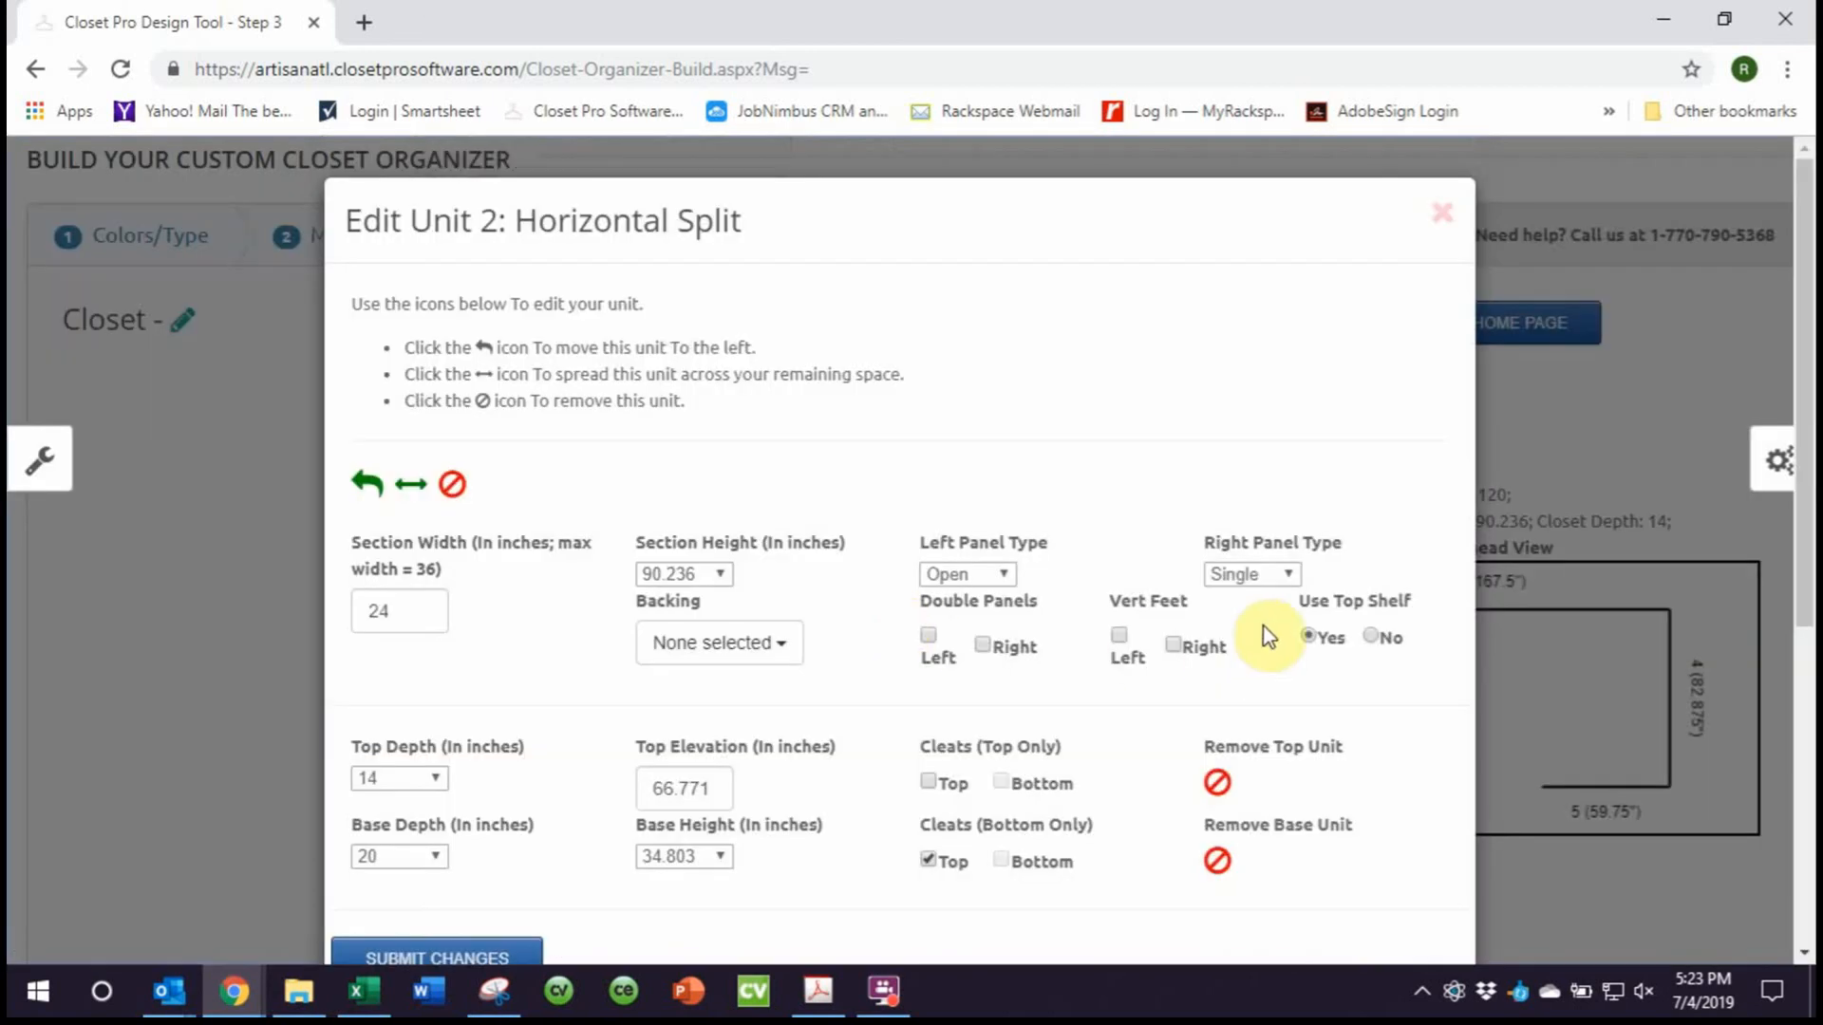
pyautogui.click(1262, 577)
pyautogui.press('Down')
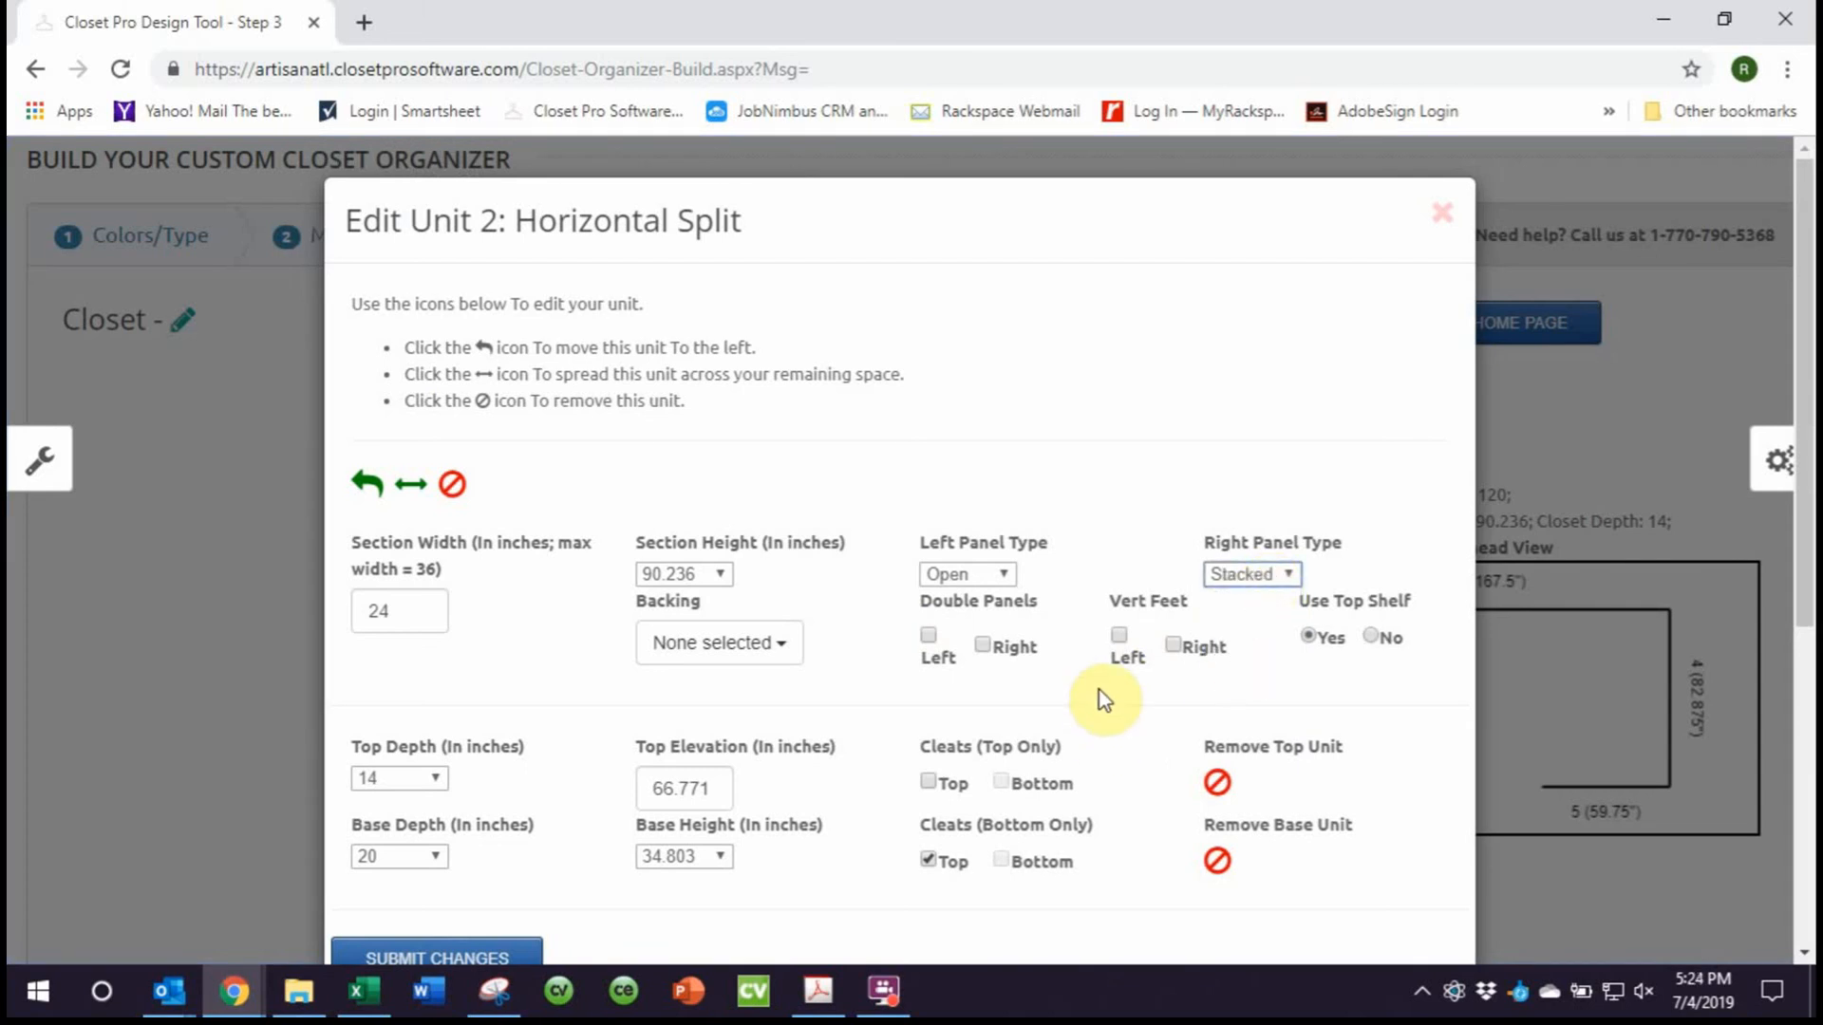
pyautogui.scroll(-3, 819, 843)
pyautogui.click(454, 693)
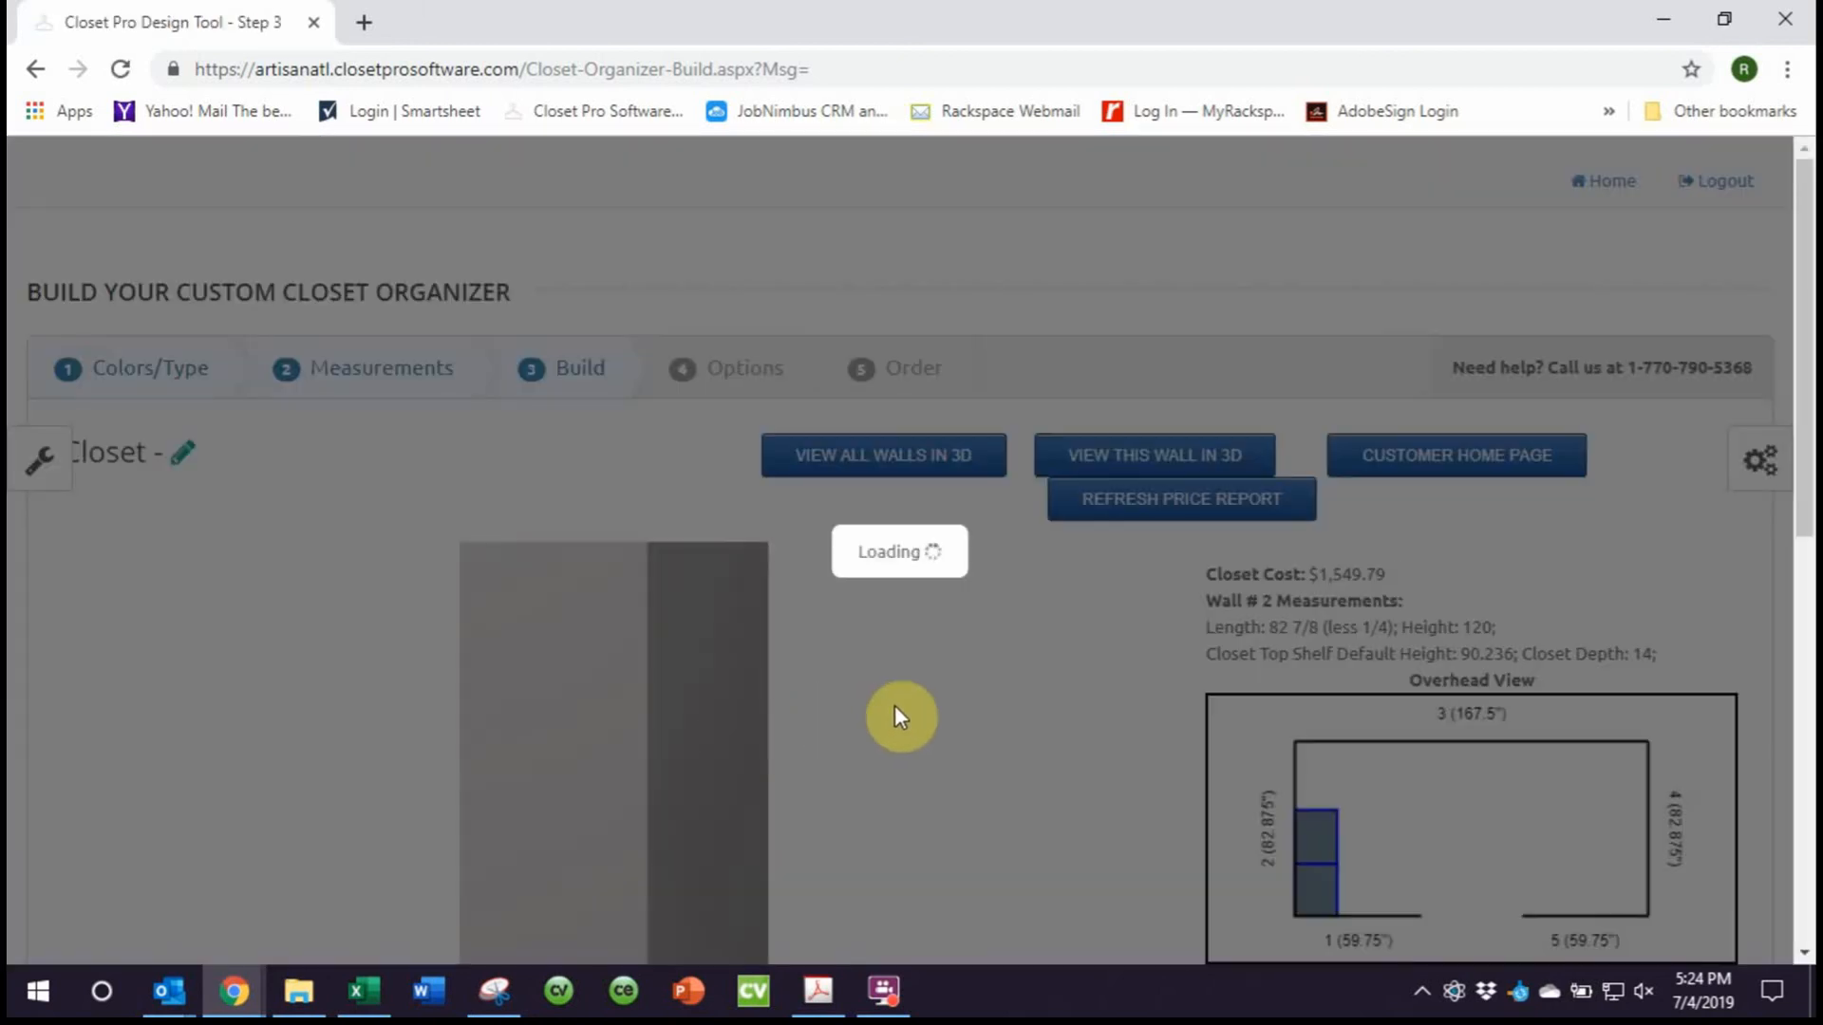
# View wall 2 in 3D to examine the opening between the two units and unit 2's right panel, and return to the build tool
pyautogui.scroll(-2, 899, 717)
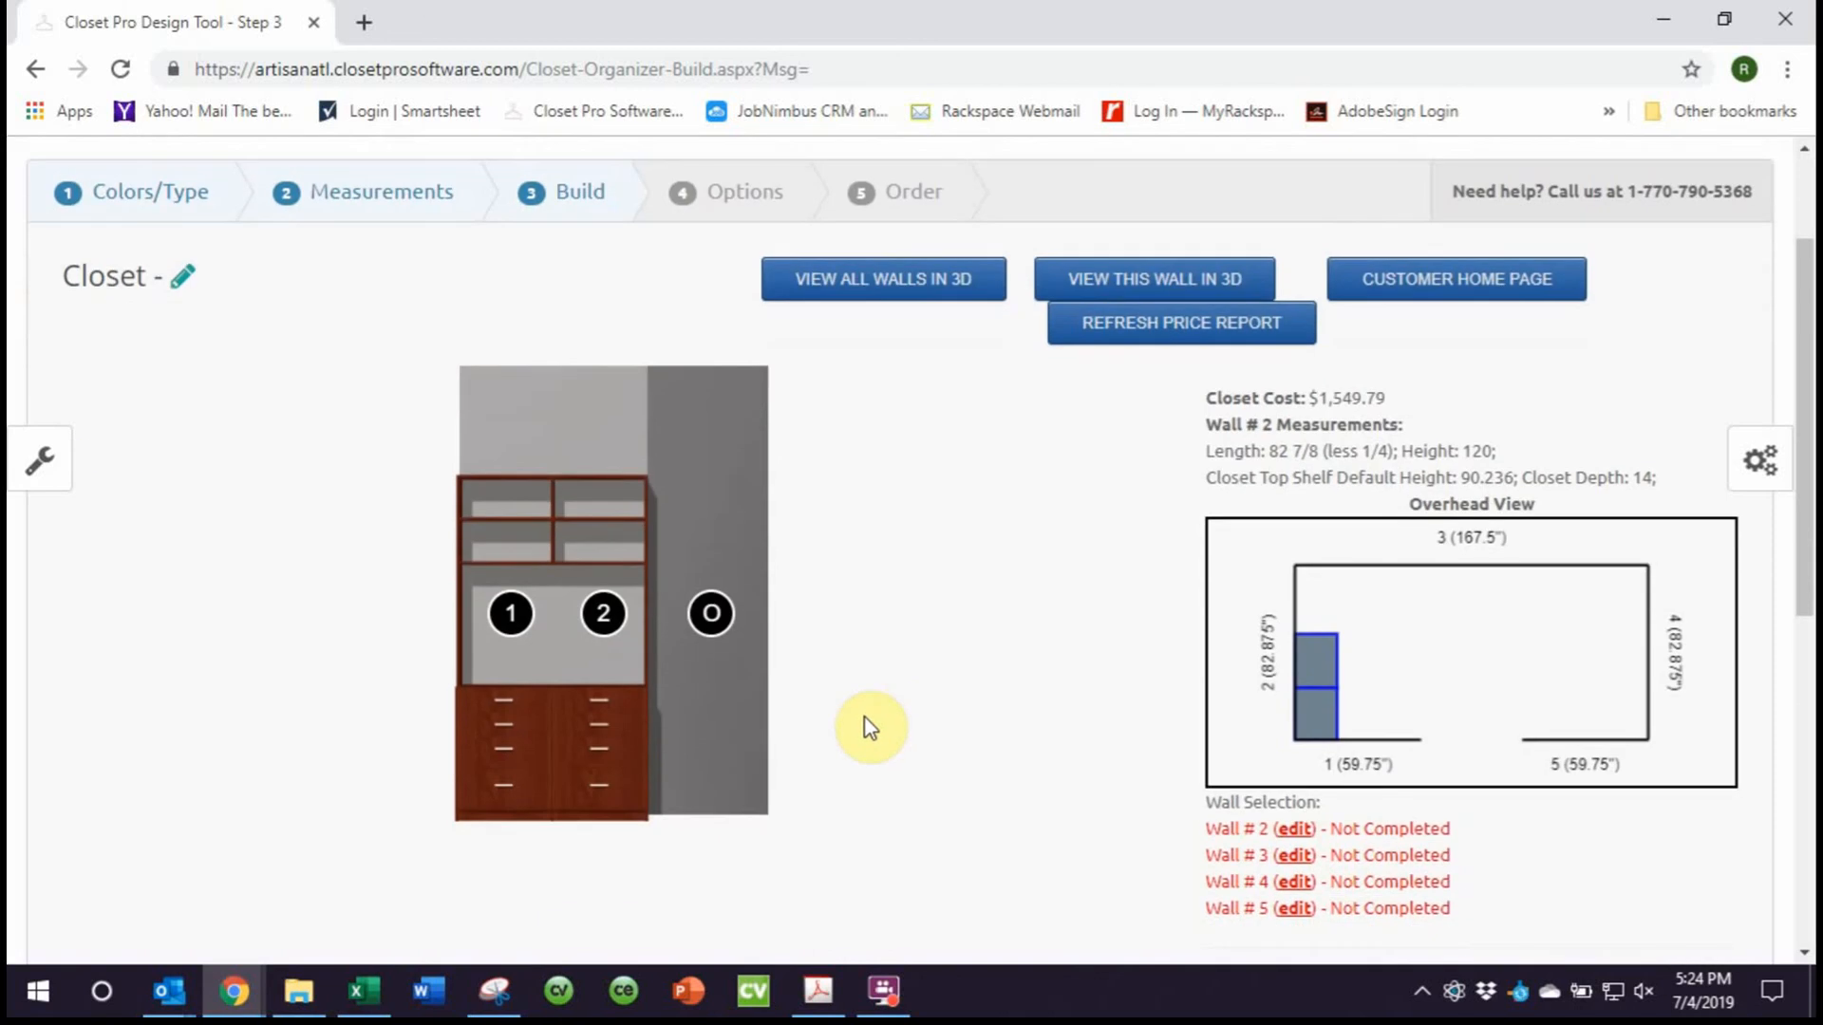
pyautogui.click(1101, 278)
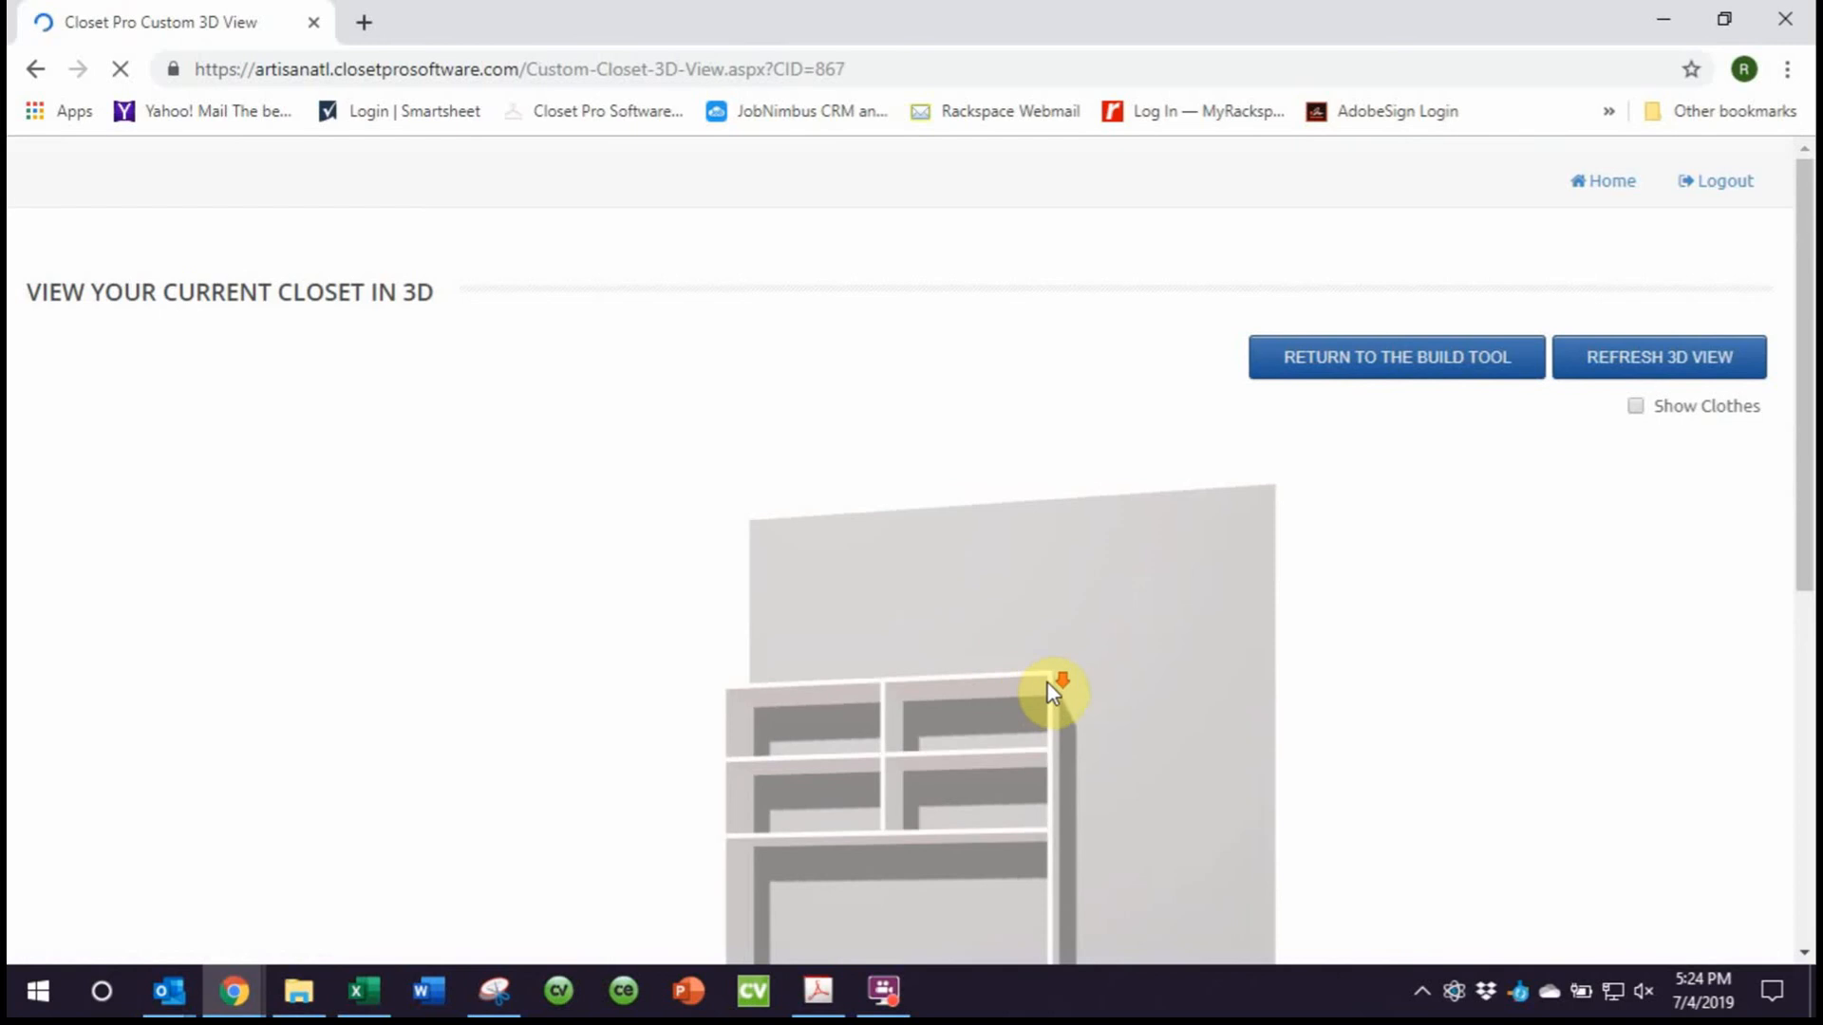
pyautogui.scroll(-3, 1048, 678)
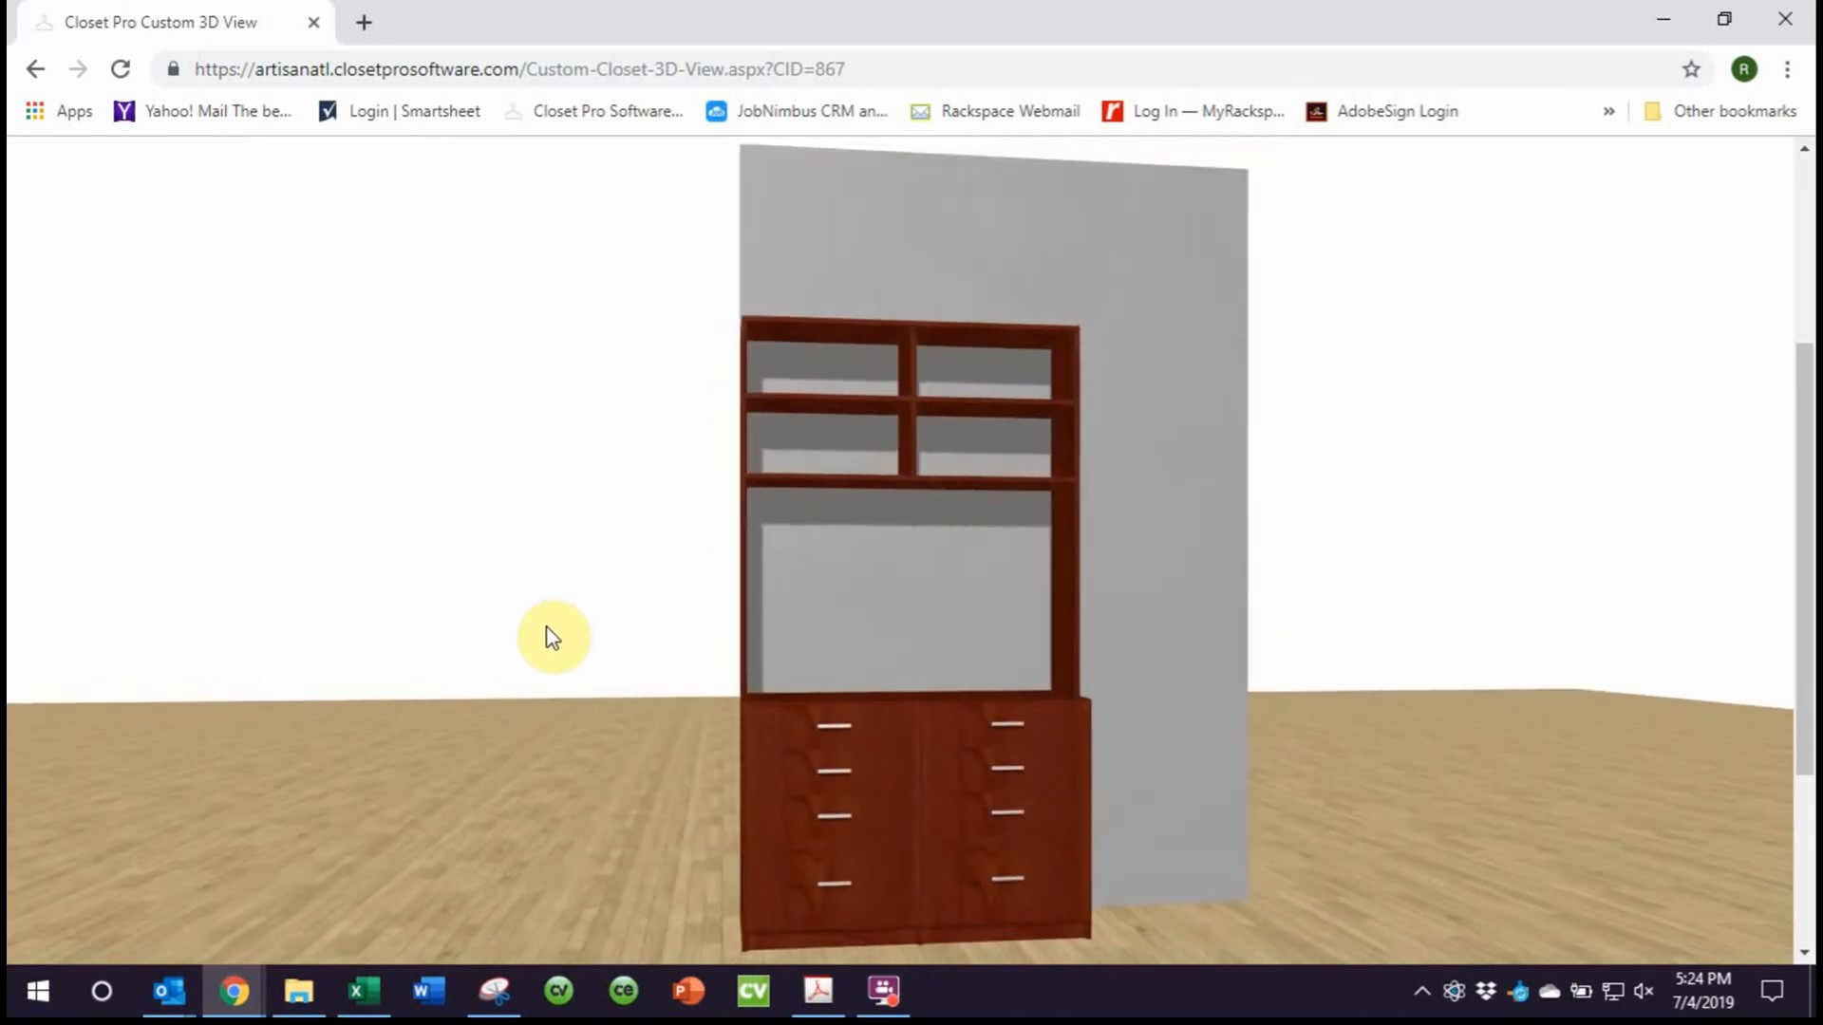
pyautogui.scroll(3, 552, 637)
pyautogui.scroll(1, 552, 637)
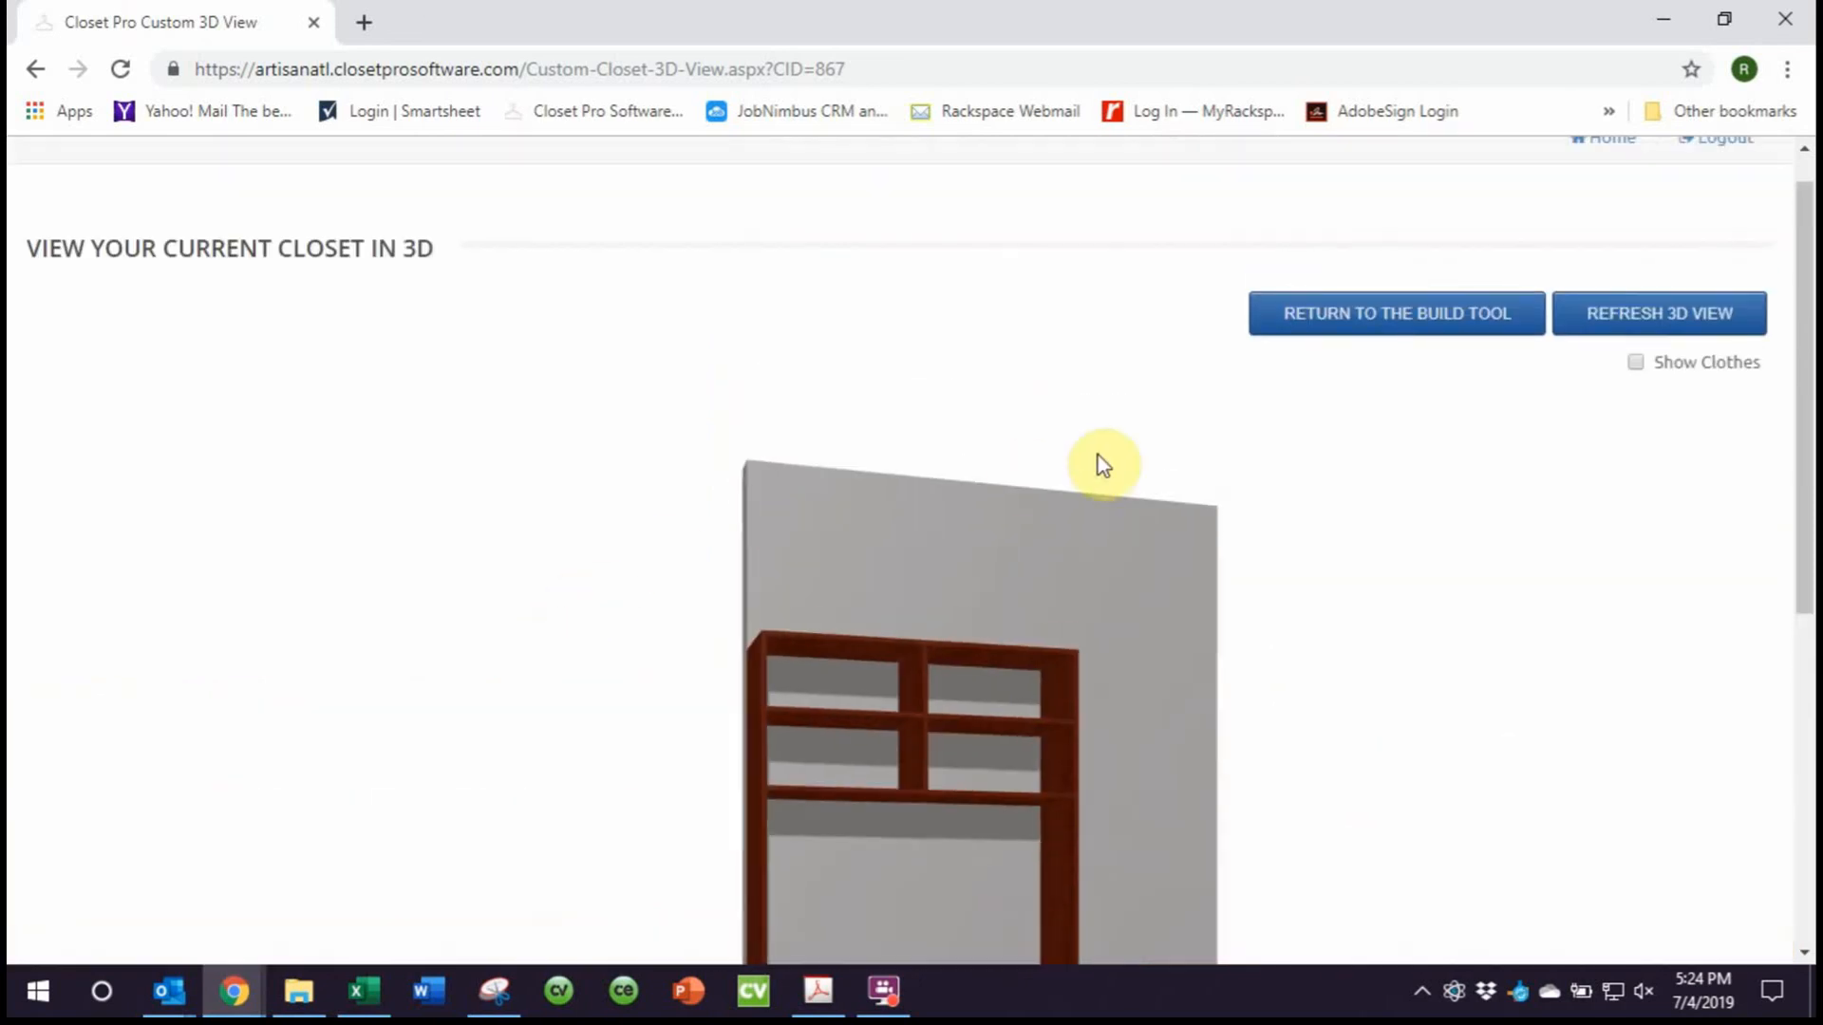
pyautogui.click(1330, 326)
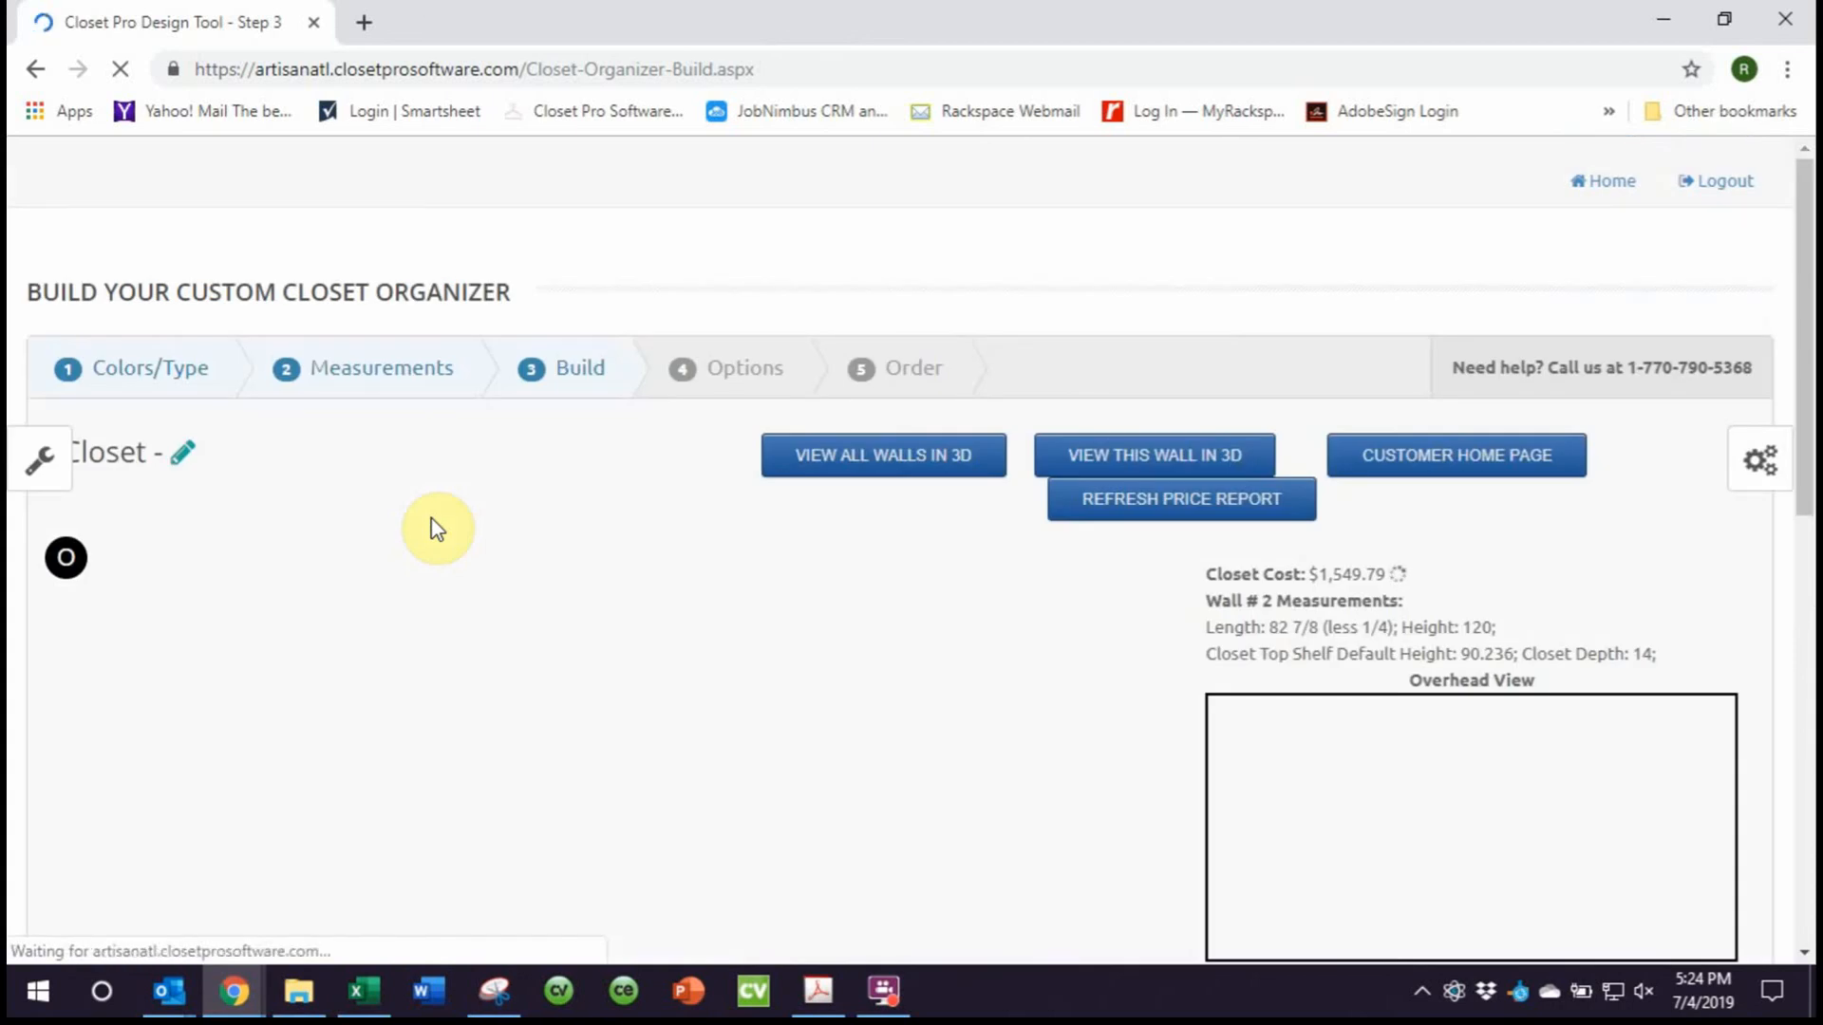
pyautogui.scroll(-1, 930, 706)
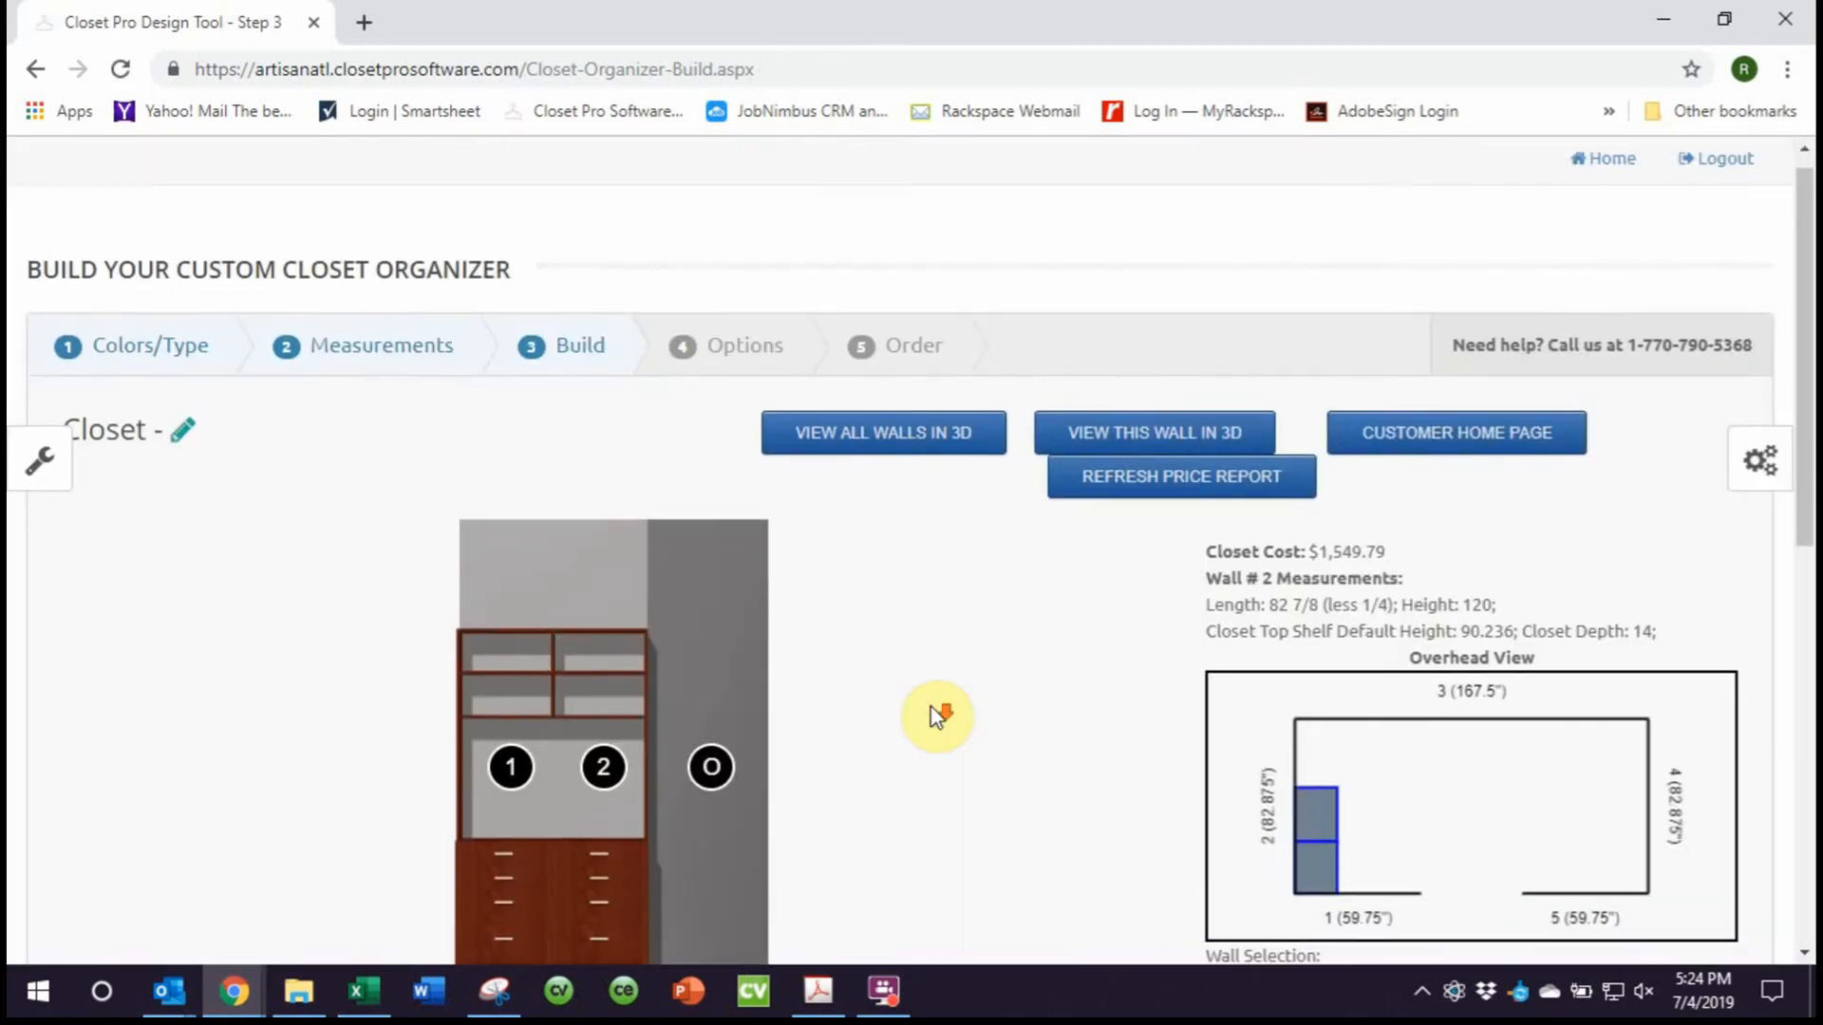